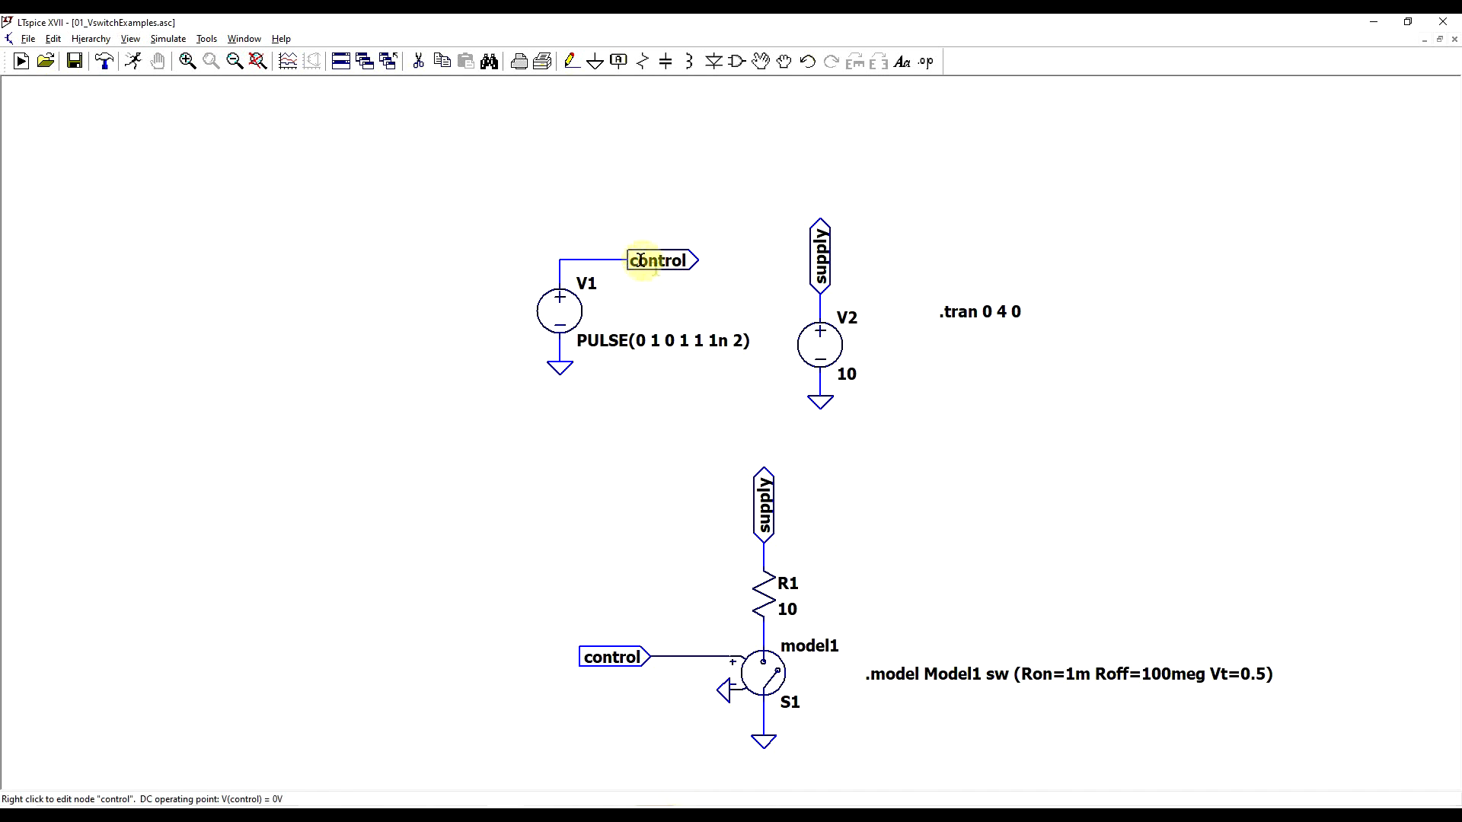
- Review the pulse settings of voltage source V1 and close them without changes
right_click(576, 317)
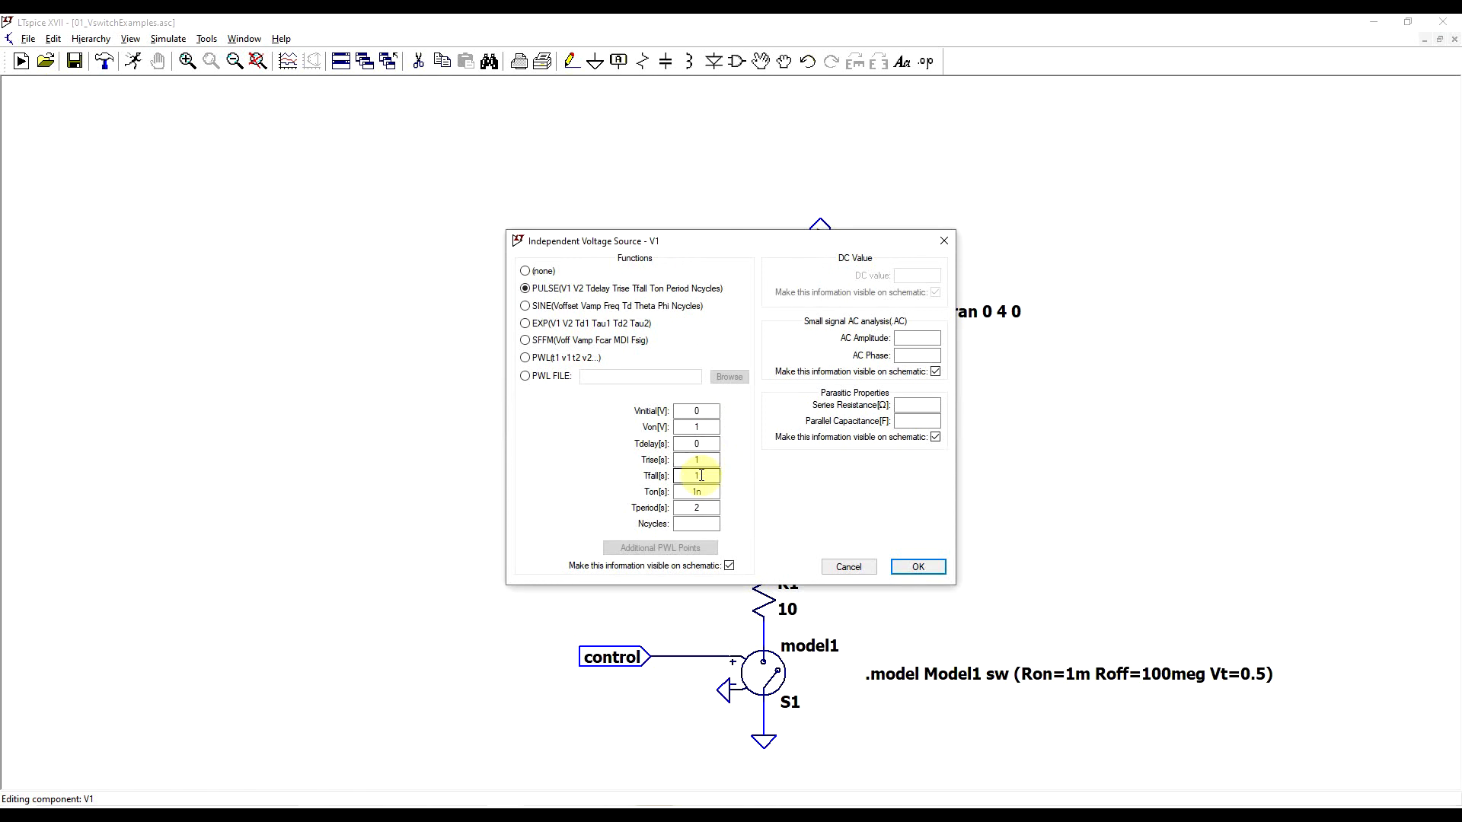
click(943, 242)
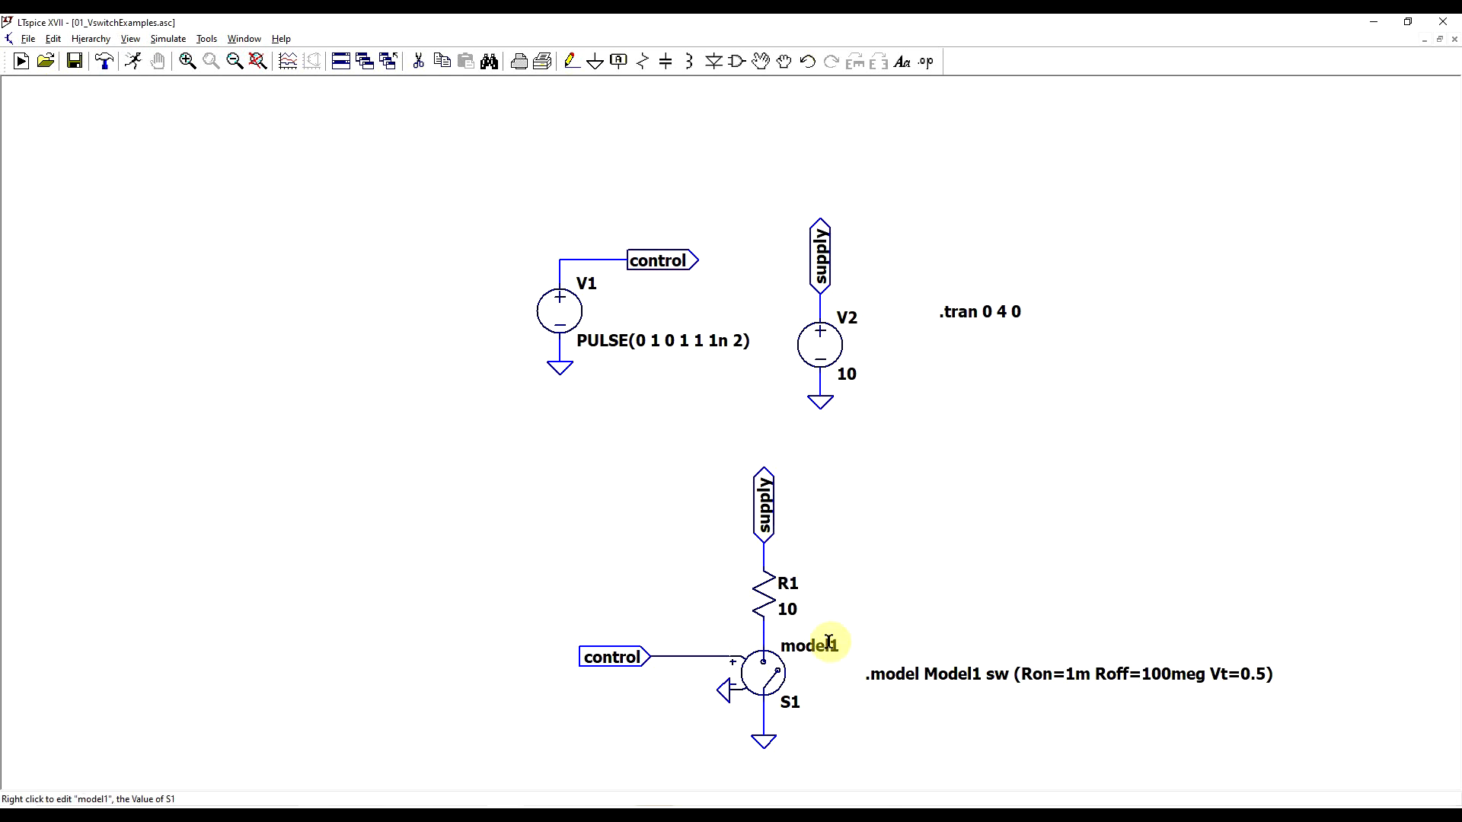
scroll(855, 602, down, 1)
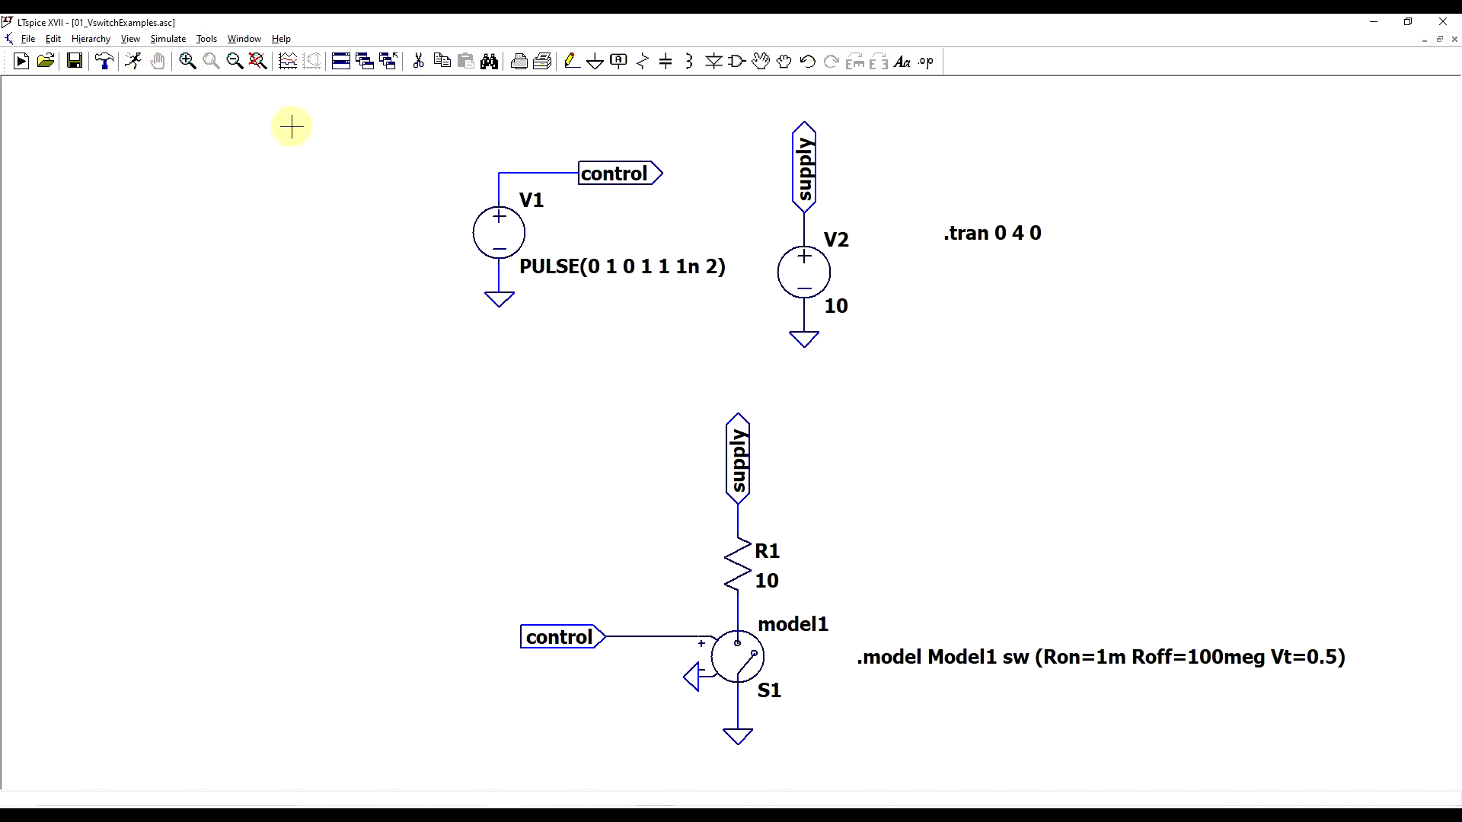
- Run the transient simulation and plot V(control) together with the current through resistor R1
click(134, 61)
scroll(661, 683, up, 3)
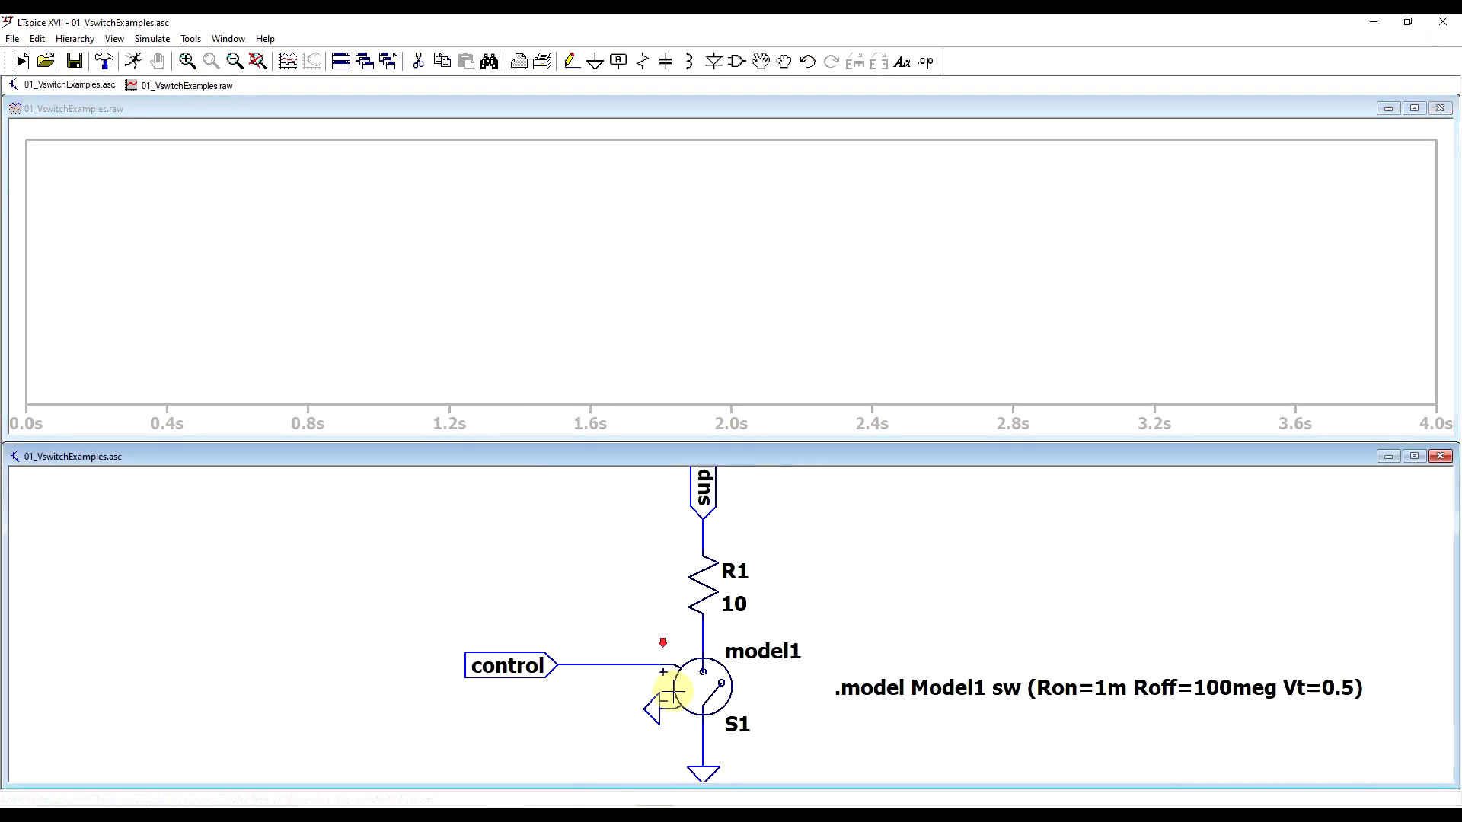
click(611, 666)
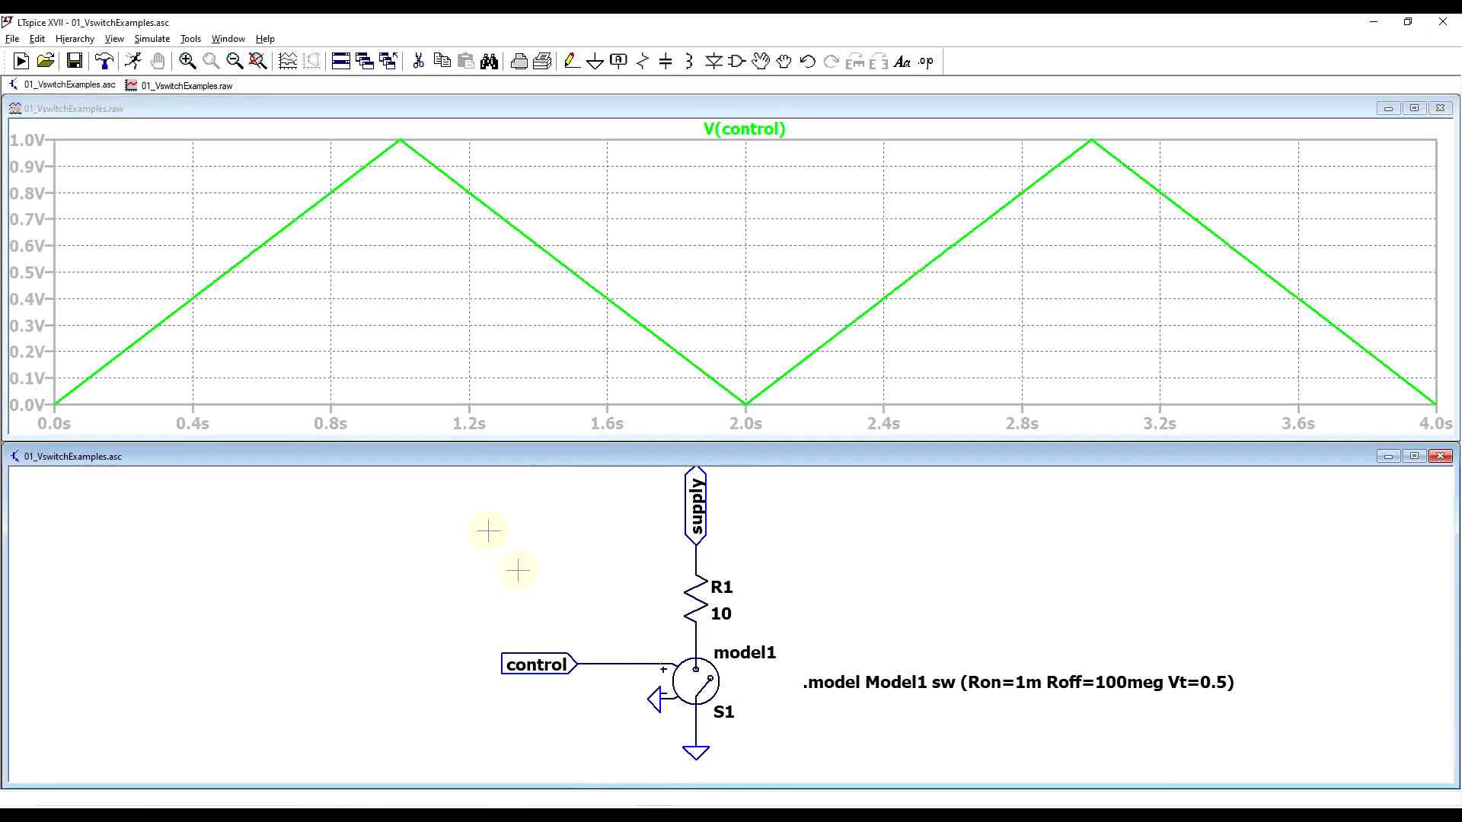
click(698, 604)
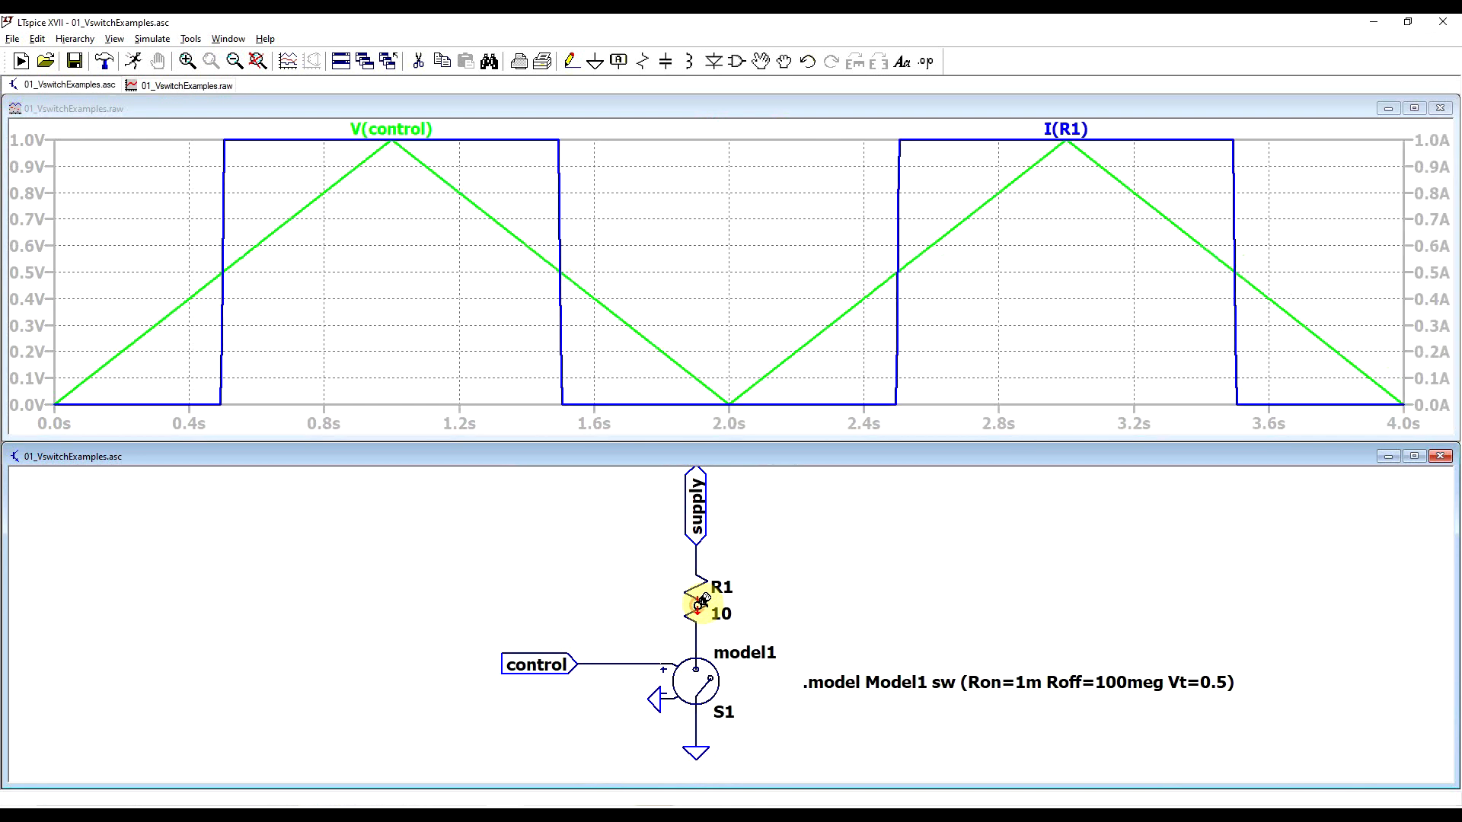
- Measure V(control) with a cursor at the turn-on and turn-off points of the R1 current, and close the cursor readout
click(391, 130)
drag(729, 209, 221, 277)
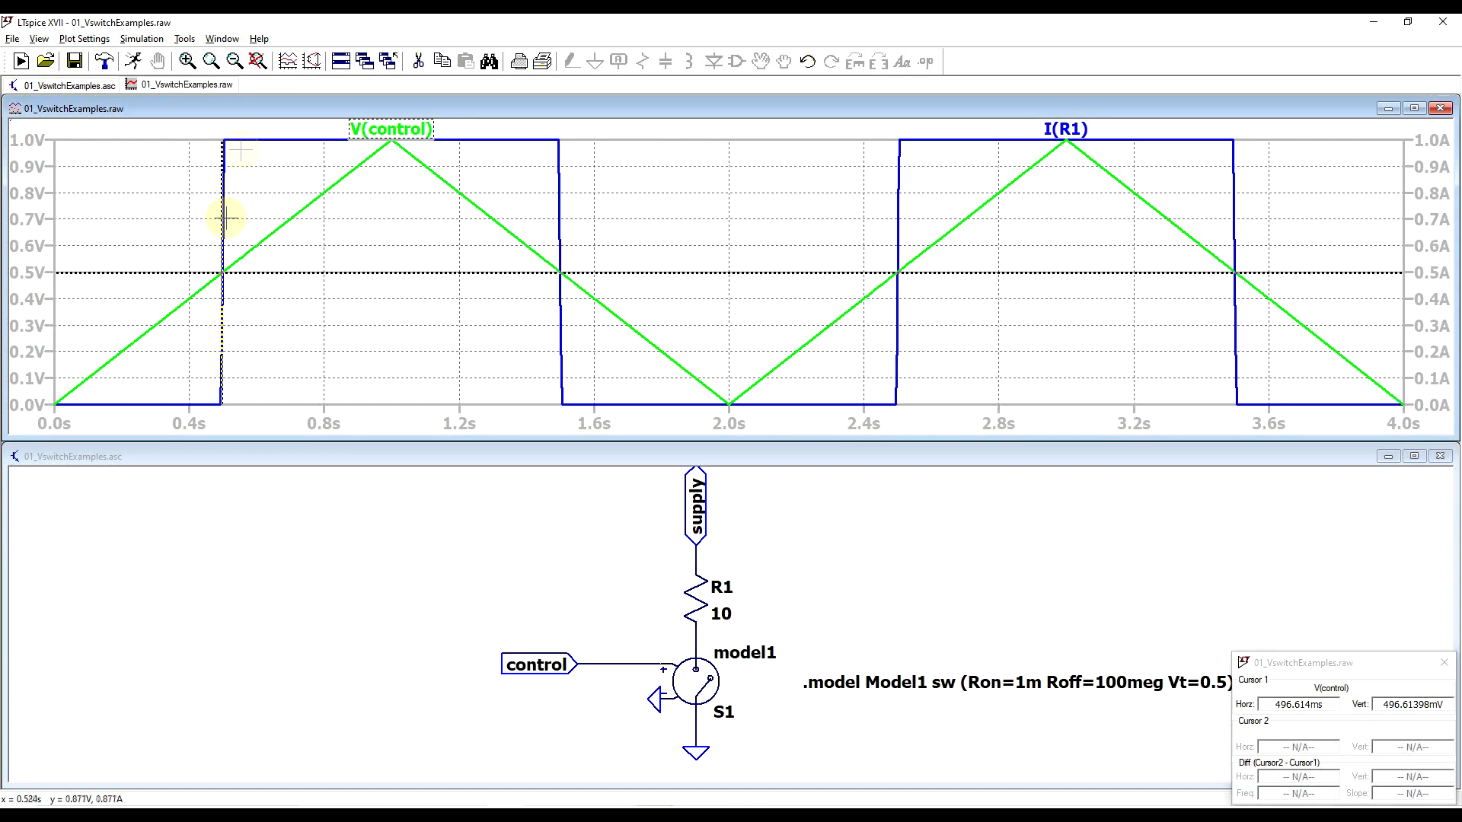
drag(221, 249, 558, 271)
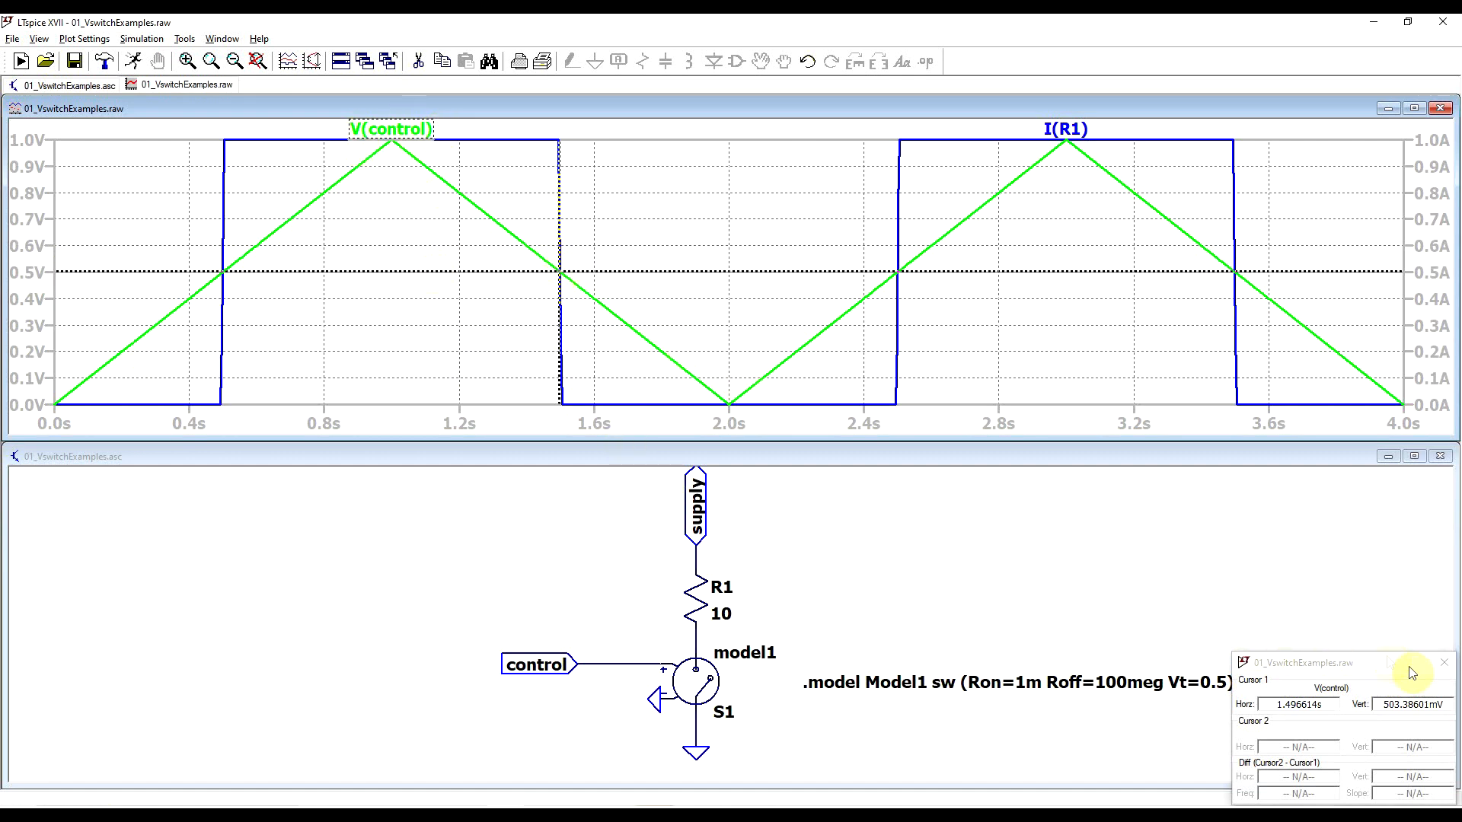
drag(1408, 668, 1277, 708)
click(1314, 699)
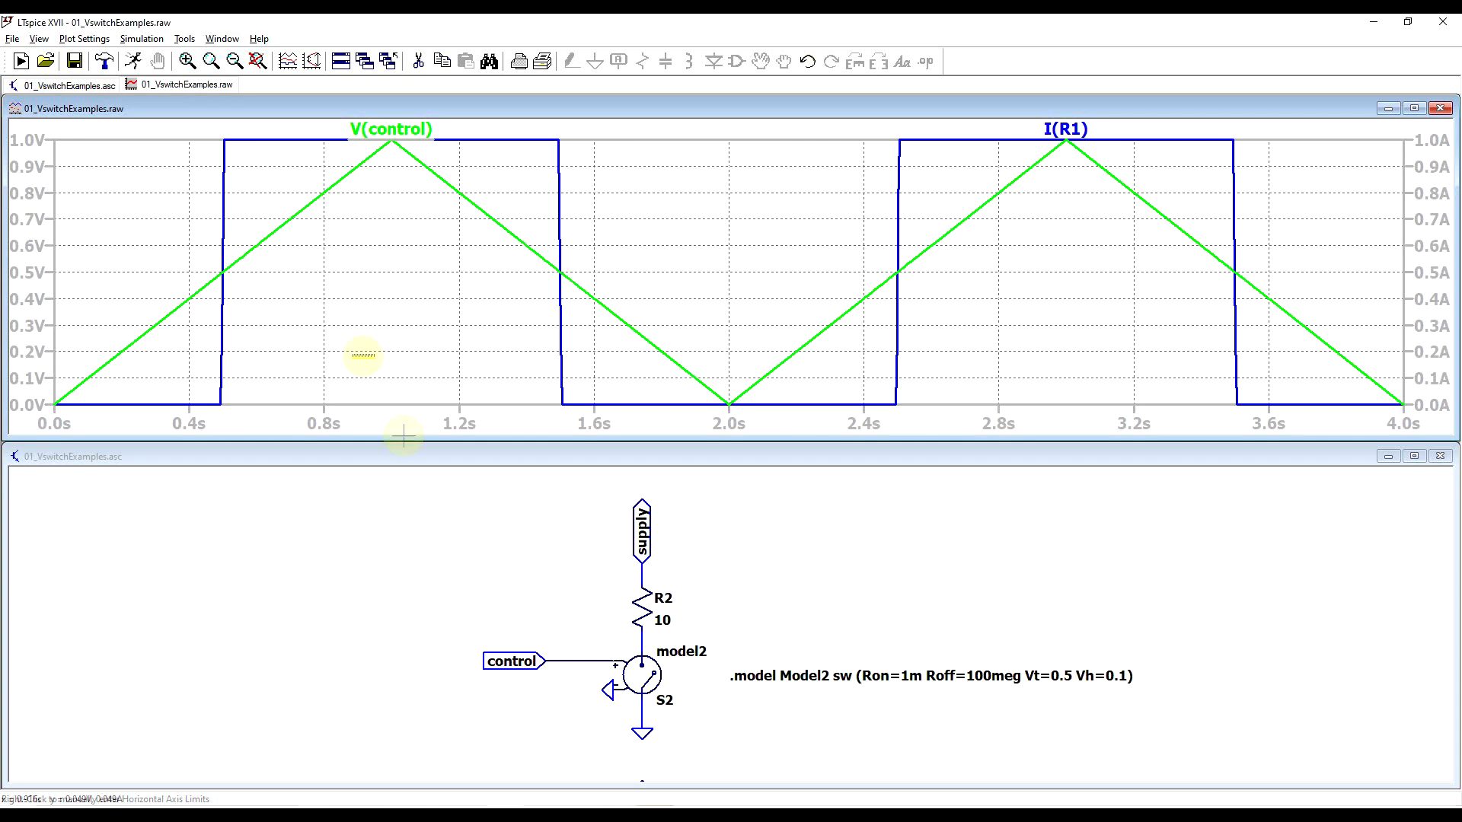
- Remove the I(R1) trace from the plot and plot the current through resistor R2 instead
click(418, 61)
click(1065, 130)
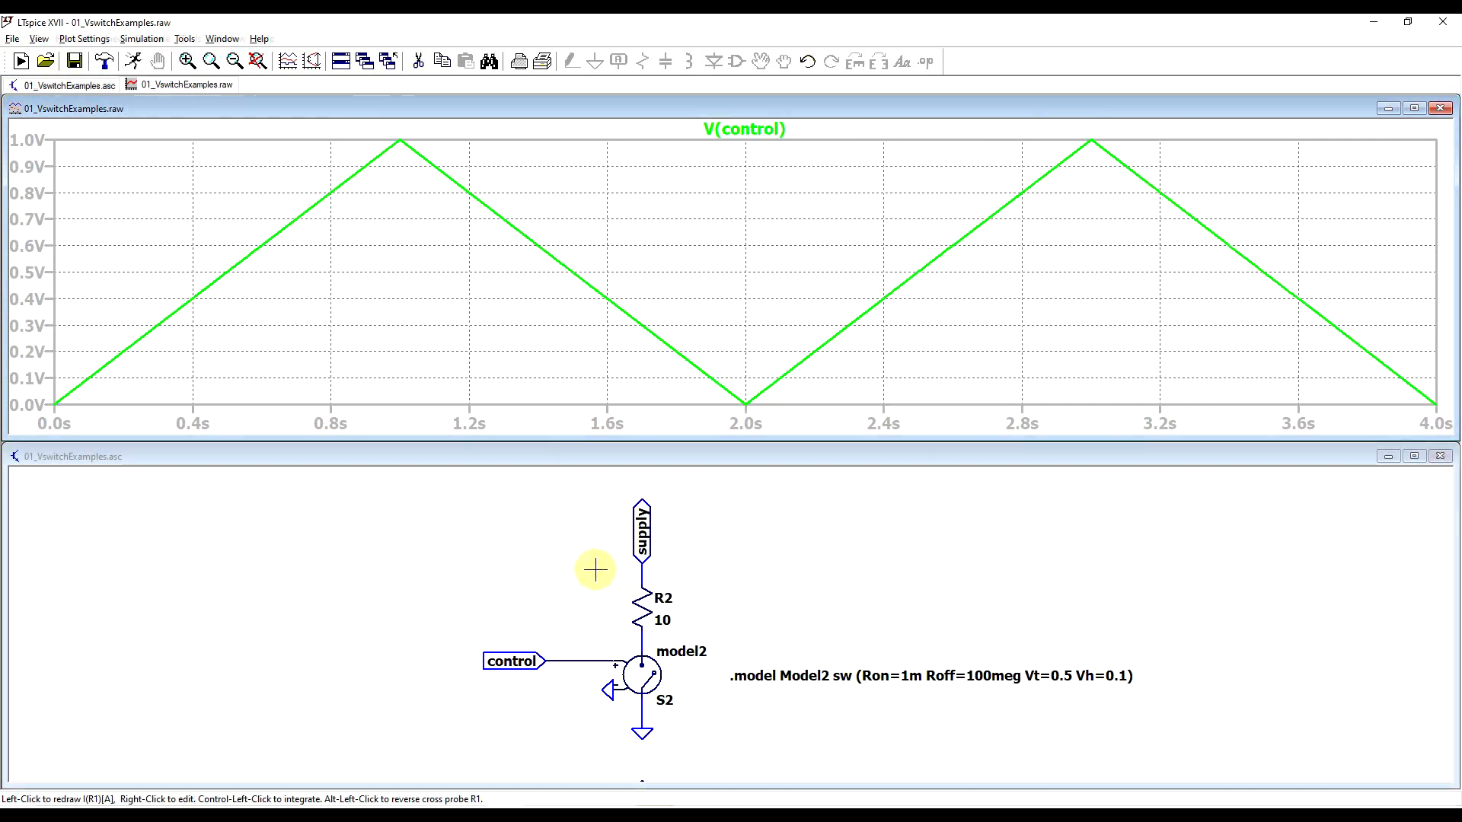
click(643, 607)
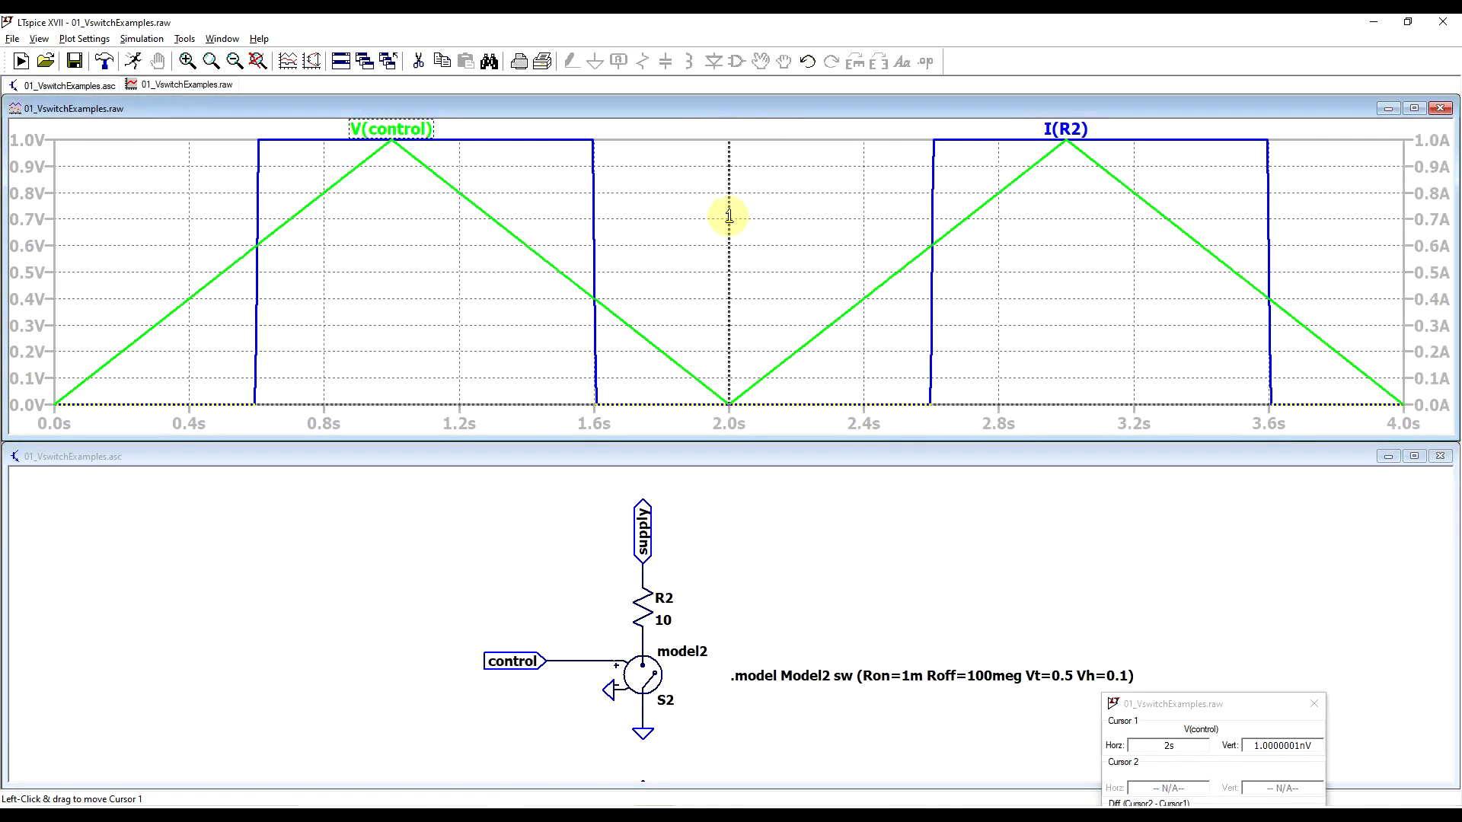
- Measure V(control) with a cursor at the turn-on and turn-off points of the R2 current, and close the cursor readout
drag(729, 216, 258, 263)
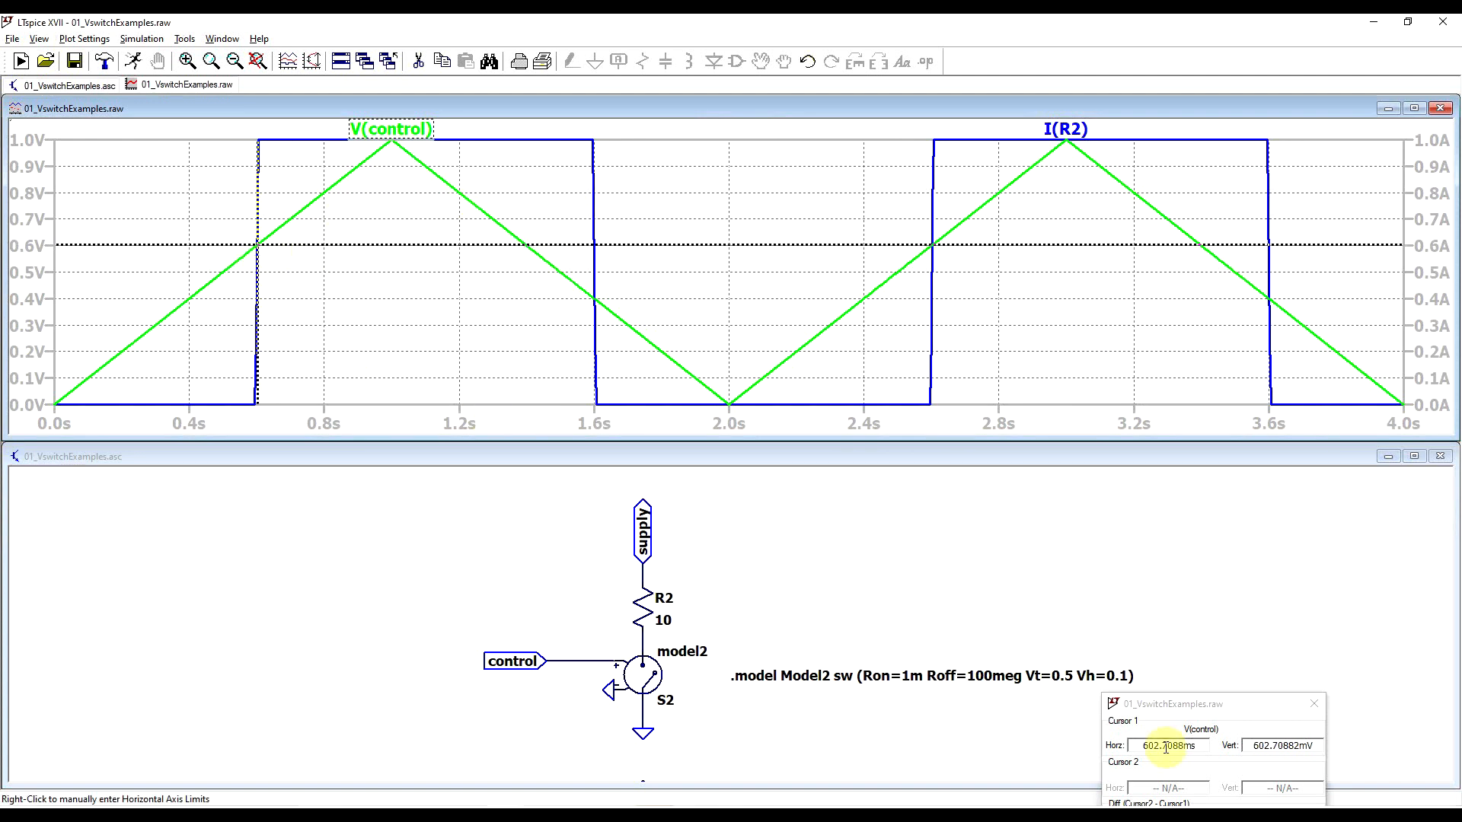
drag(1264, 708, 1359, 571)
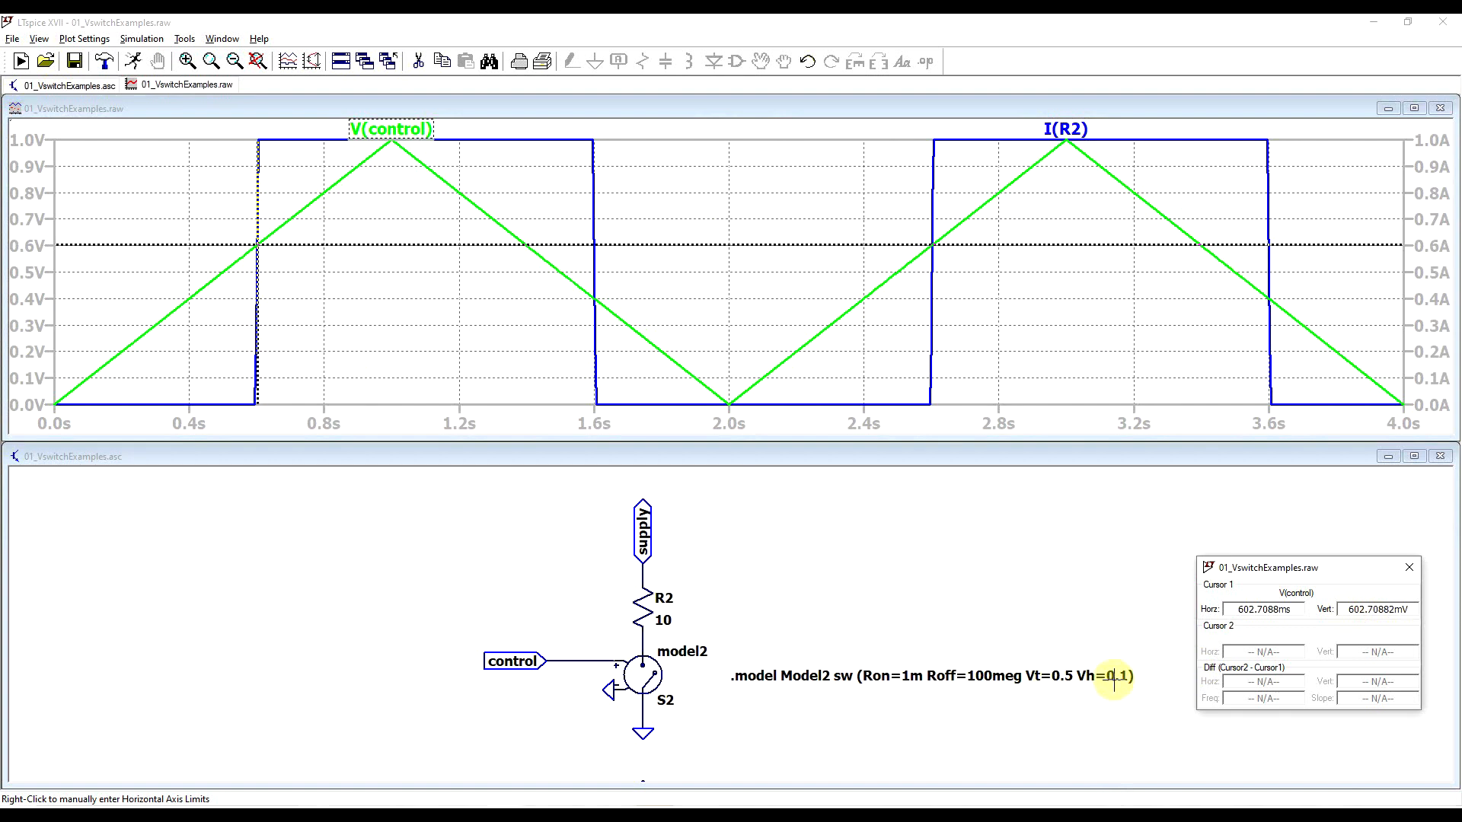
drag(254, 222, 596, 287)
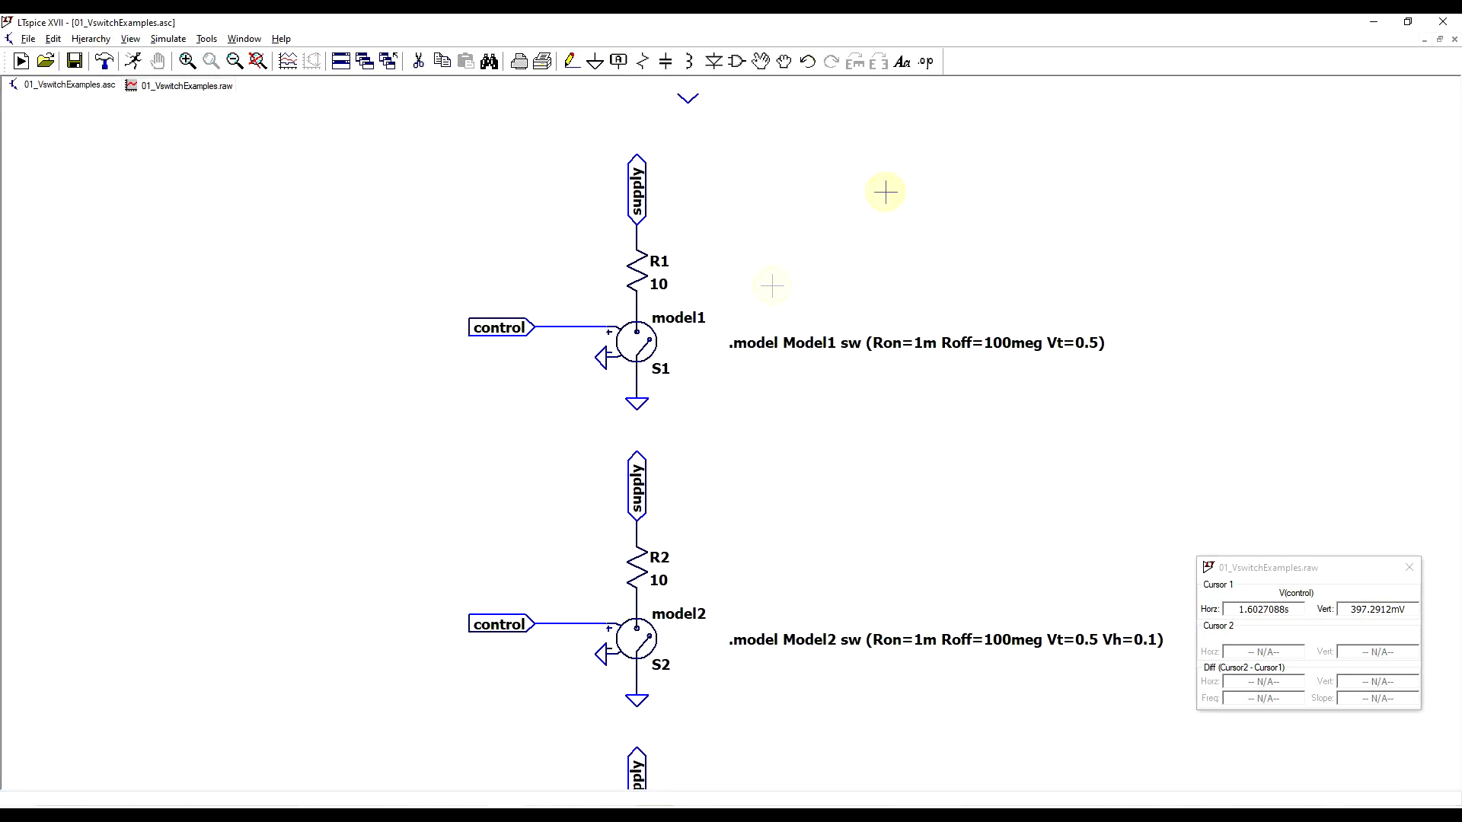
click(1409, 567)
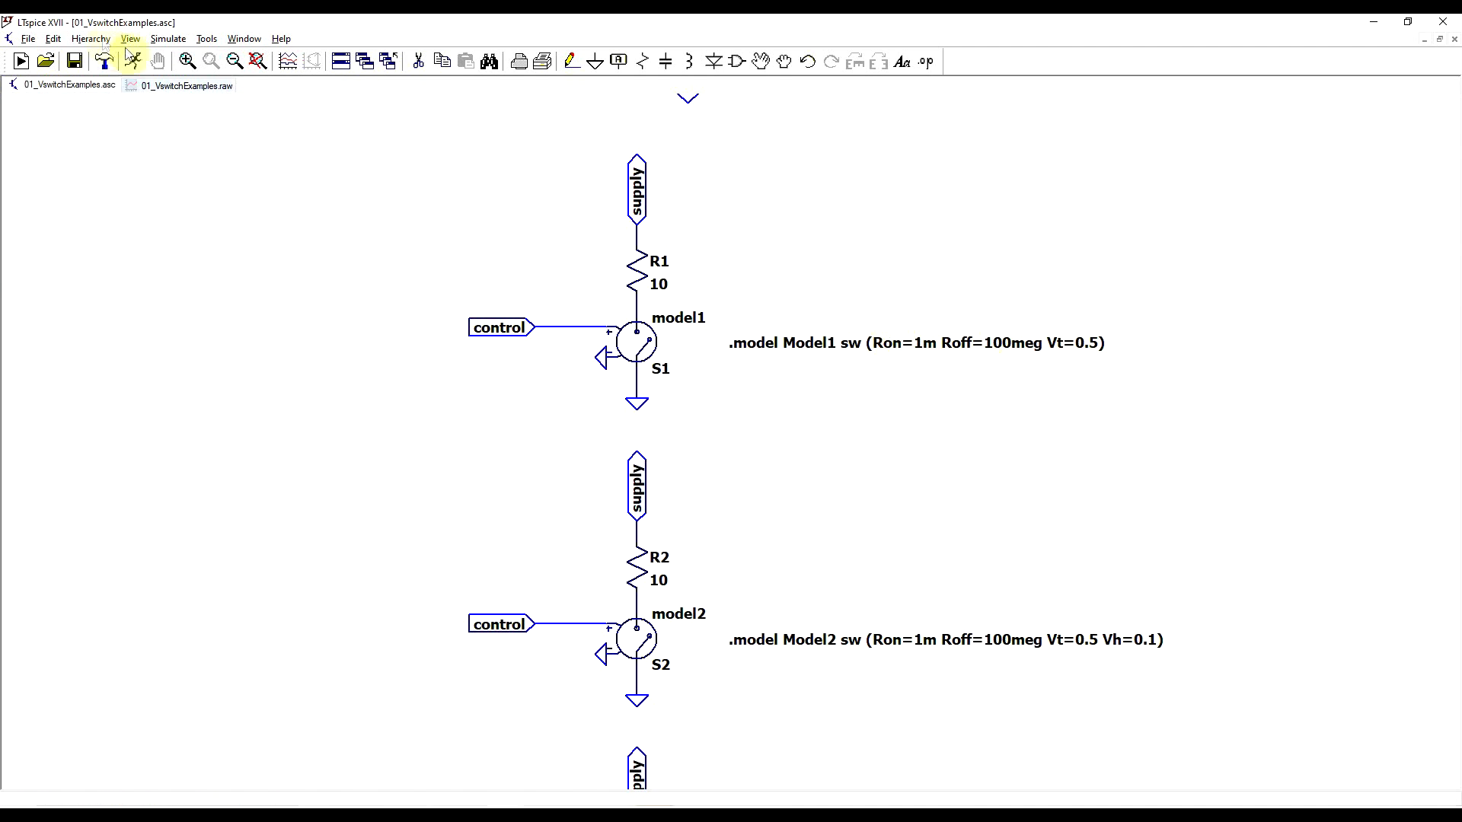
- Bring up the switch S3 circuit and plot V(control) together with the current through resistor R3
scroll(519, 293, down, 3)
scroll(556, 533, up, 4)
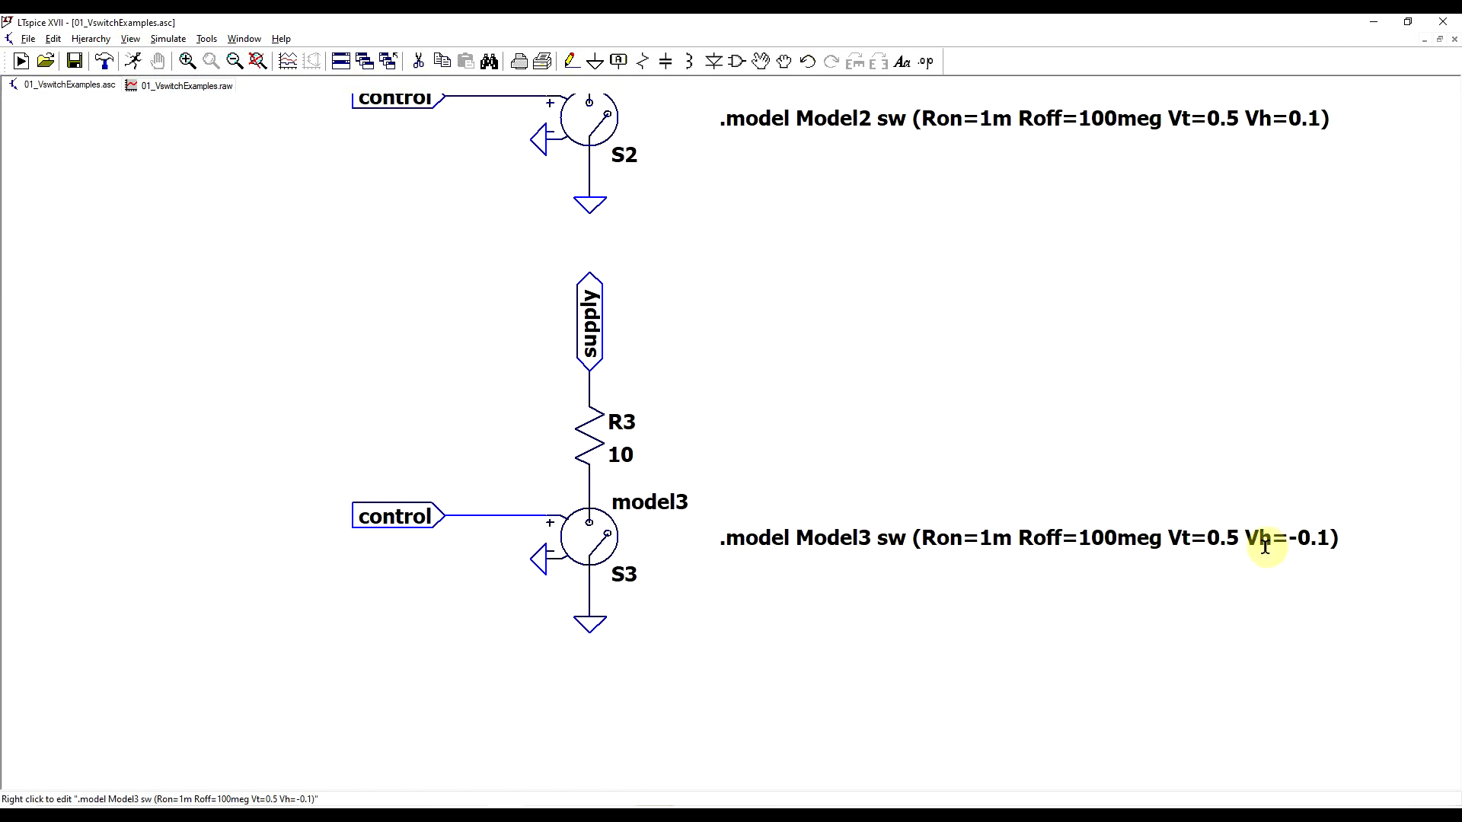
click(169, 88)
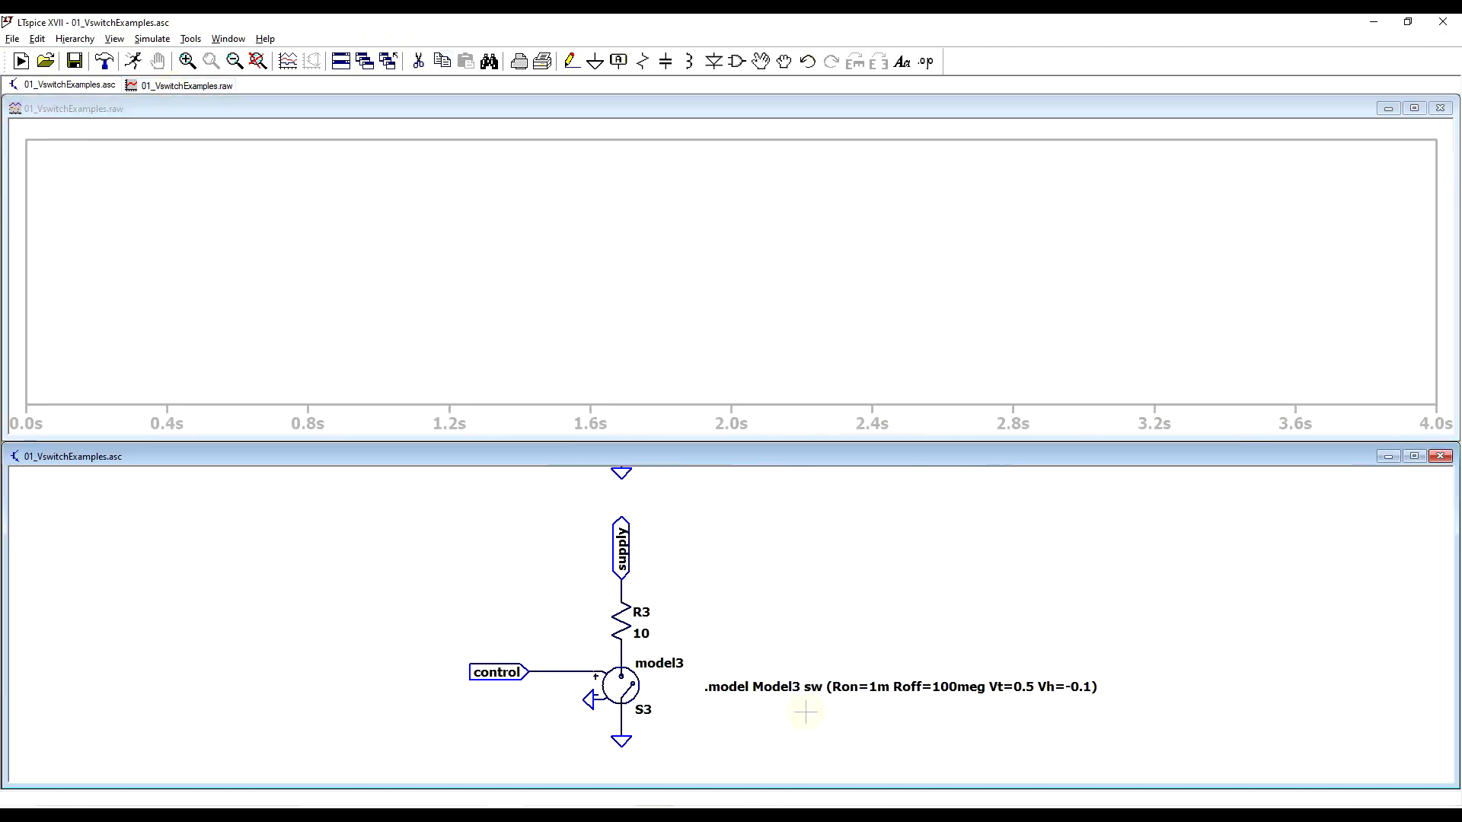
click(554, 670)
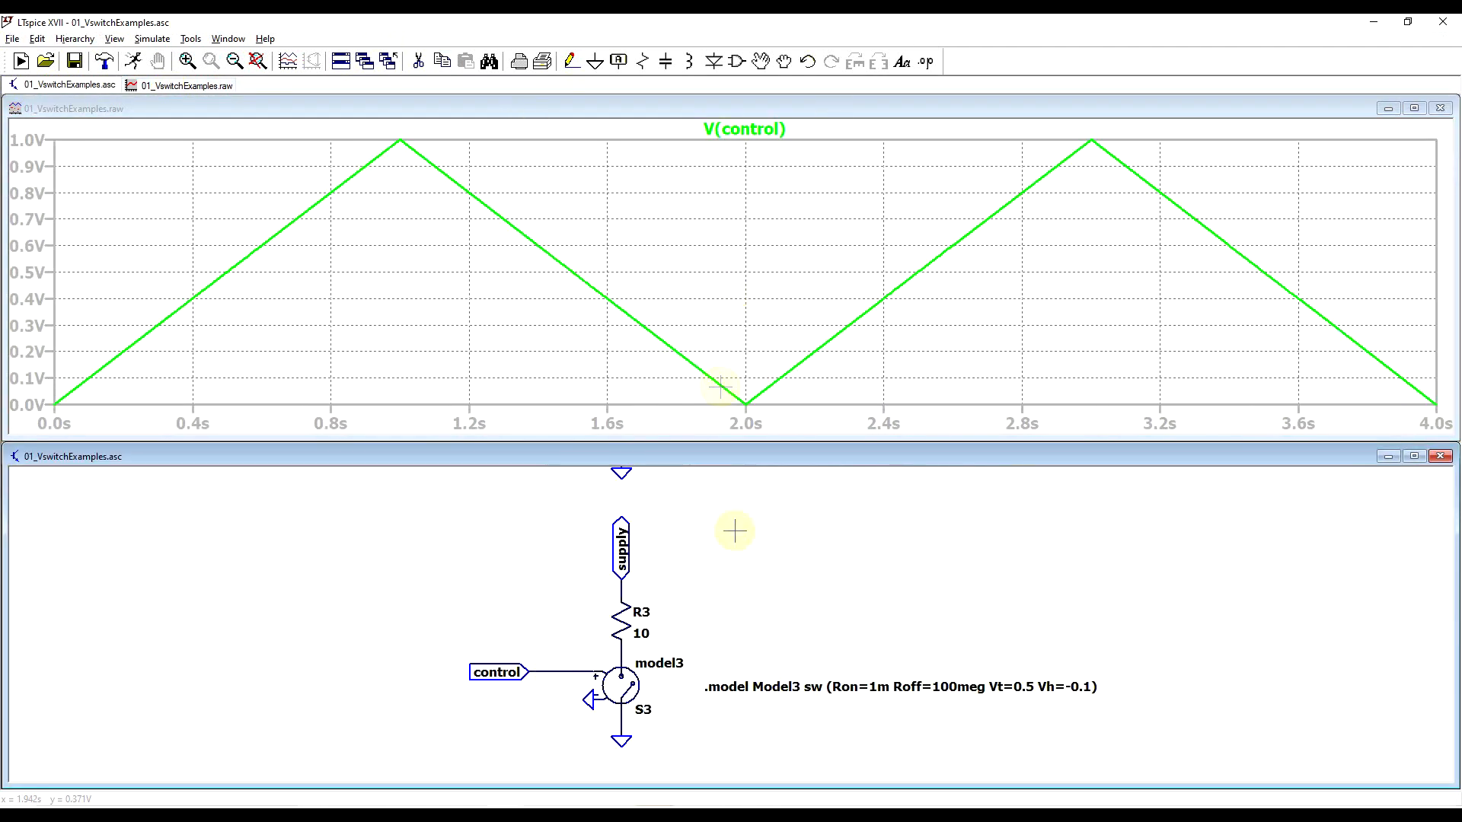
click(629, 615)
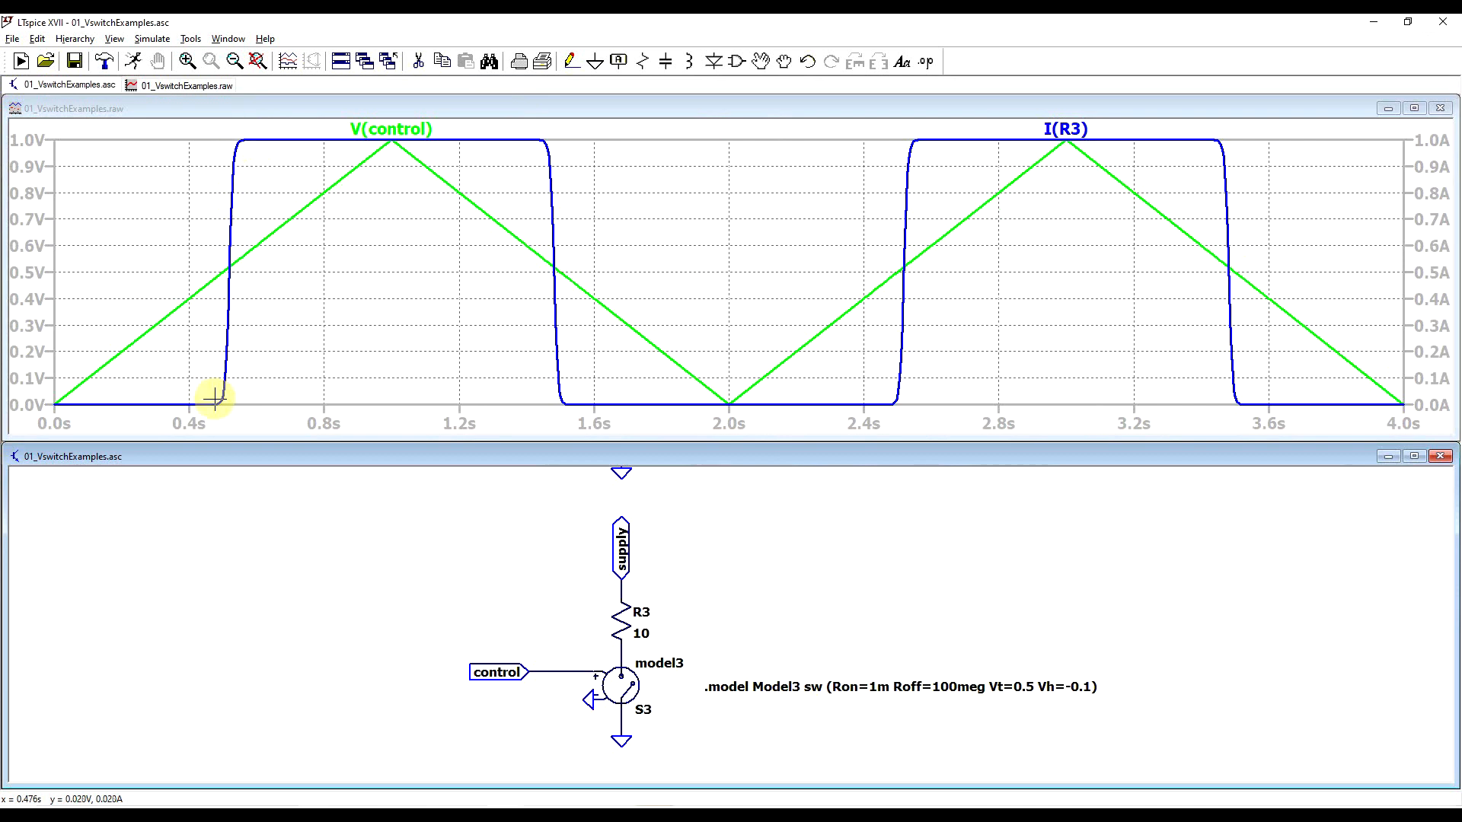
- Measure V(control) with a cursor at the start and end of the first rising transition of the R3 current
click(392, 127)
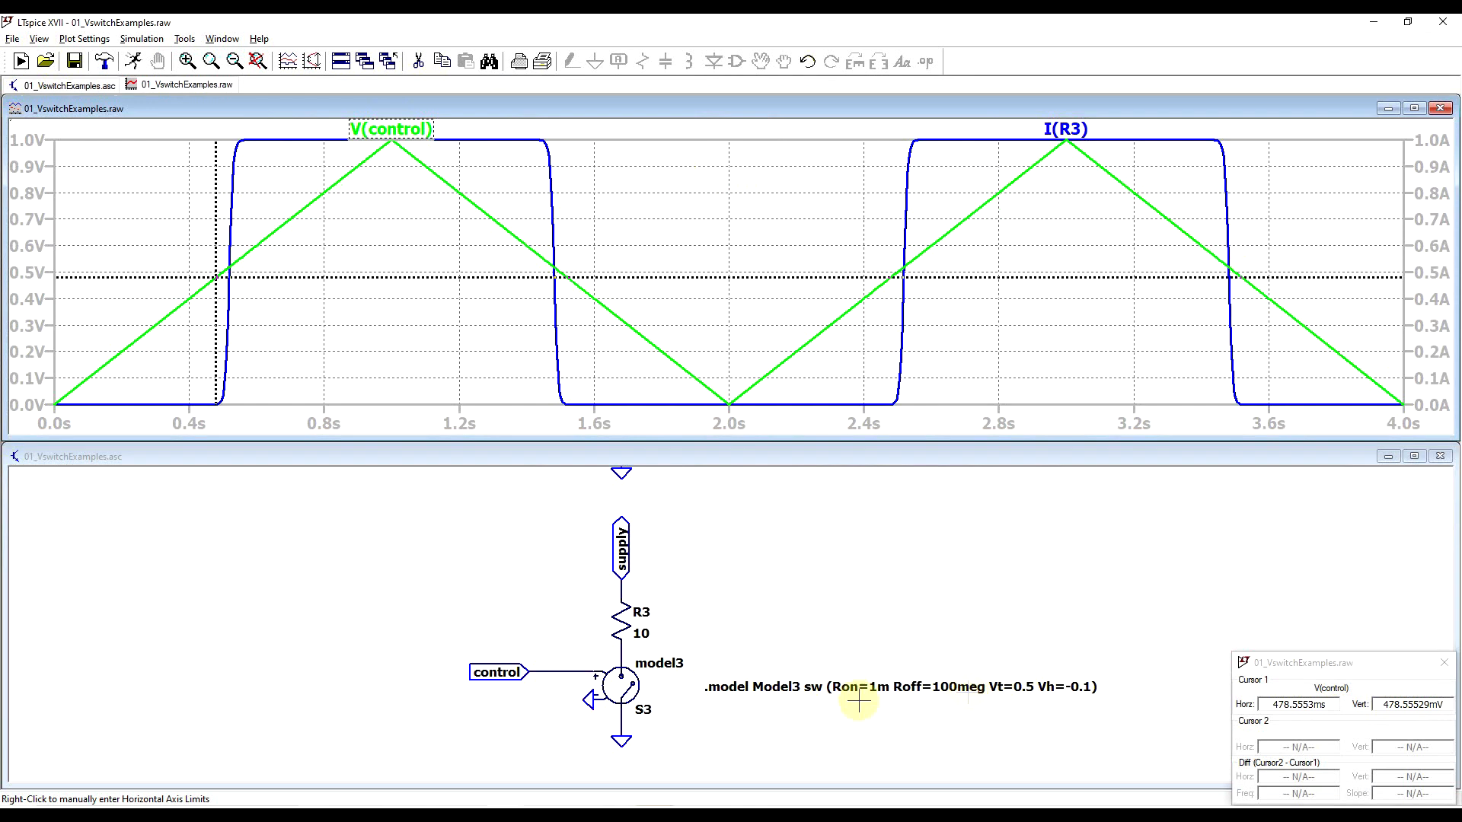
drag(216, 233, 245, 242)
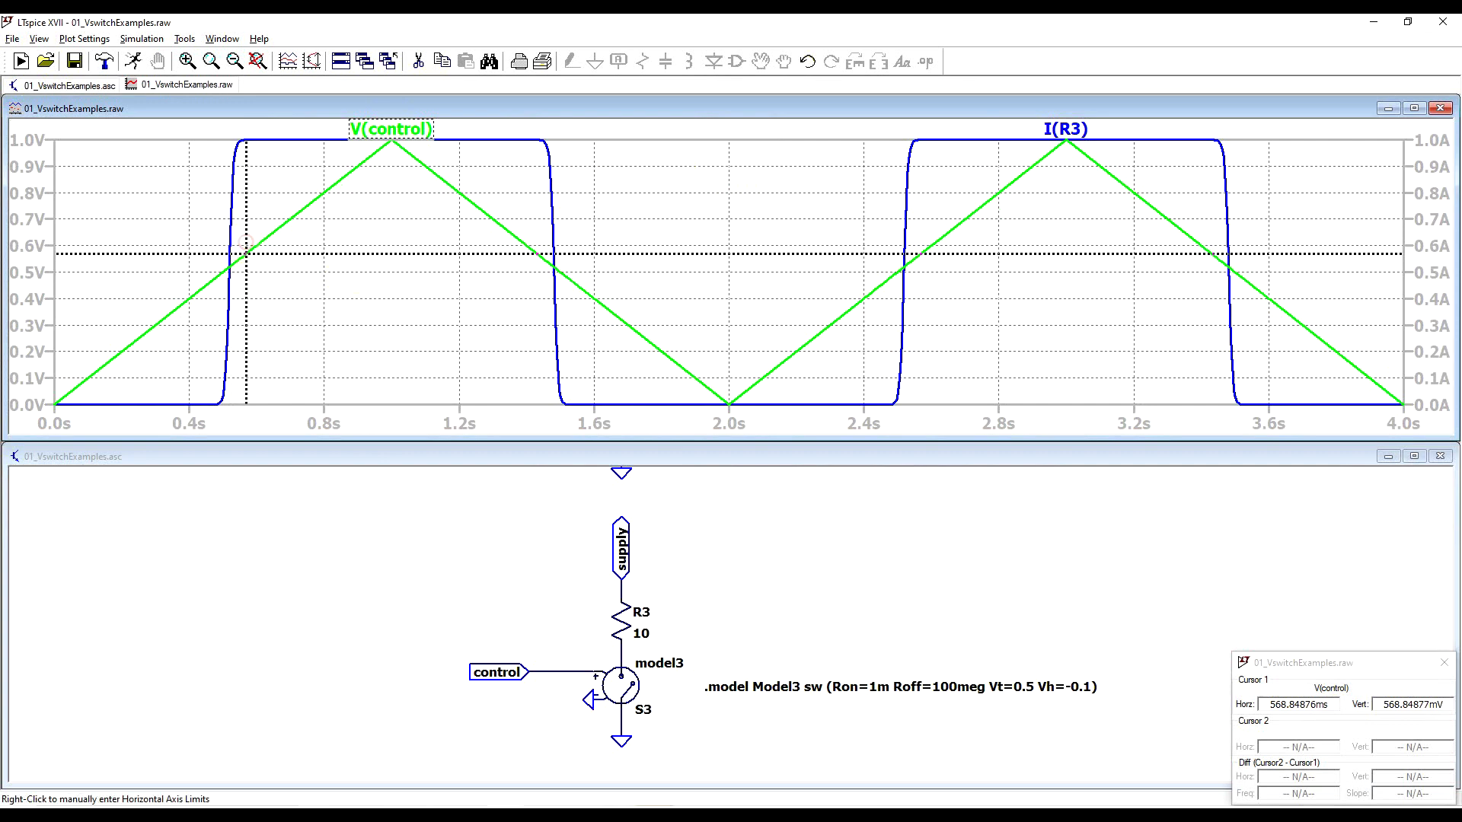
drag(244, 170, 251, 172)
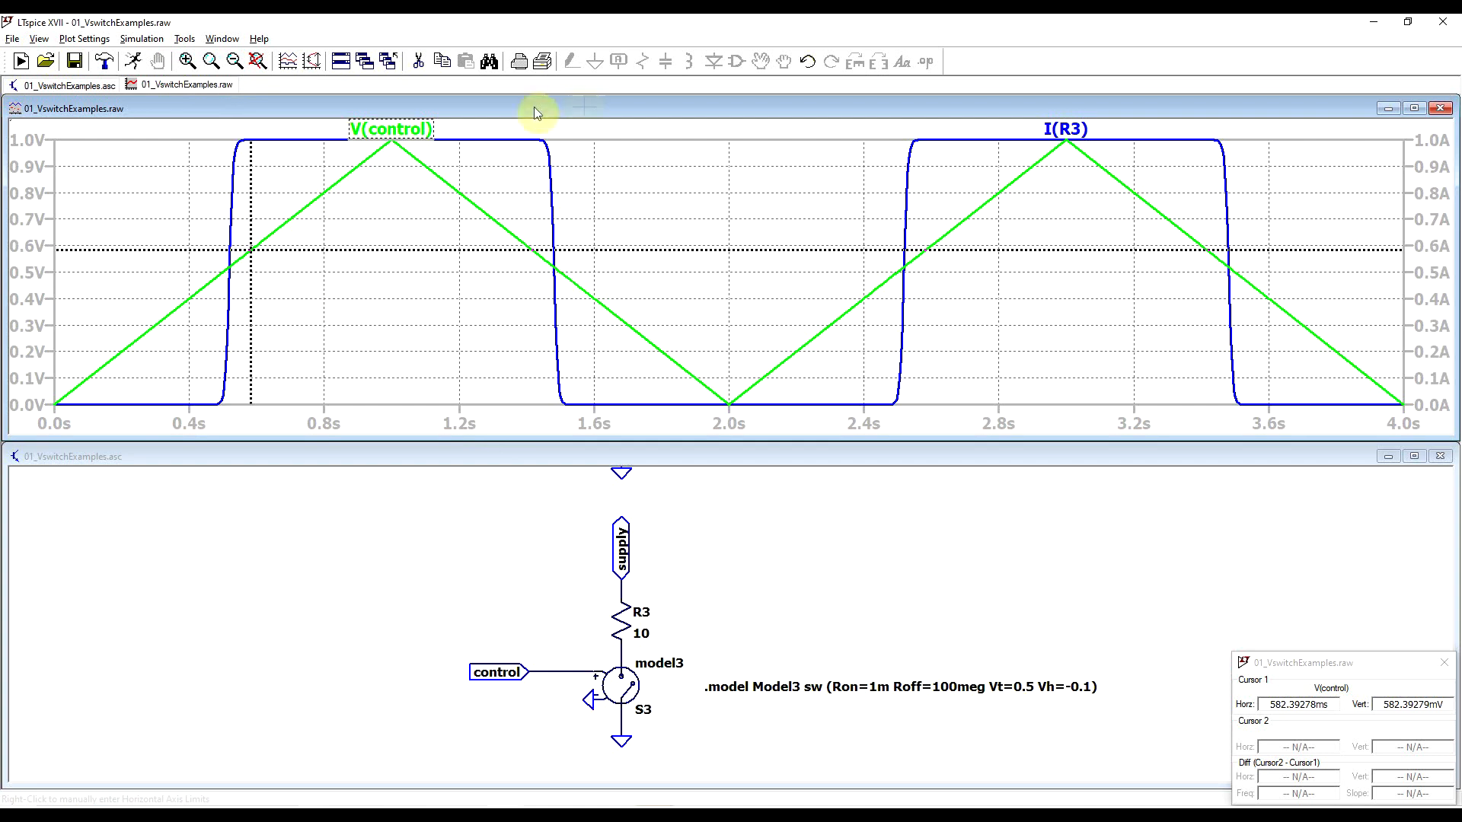
- Look up the Lser and Vser parameters in the help topic on the voltage controlled switch
click(778, 813)
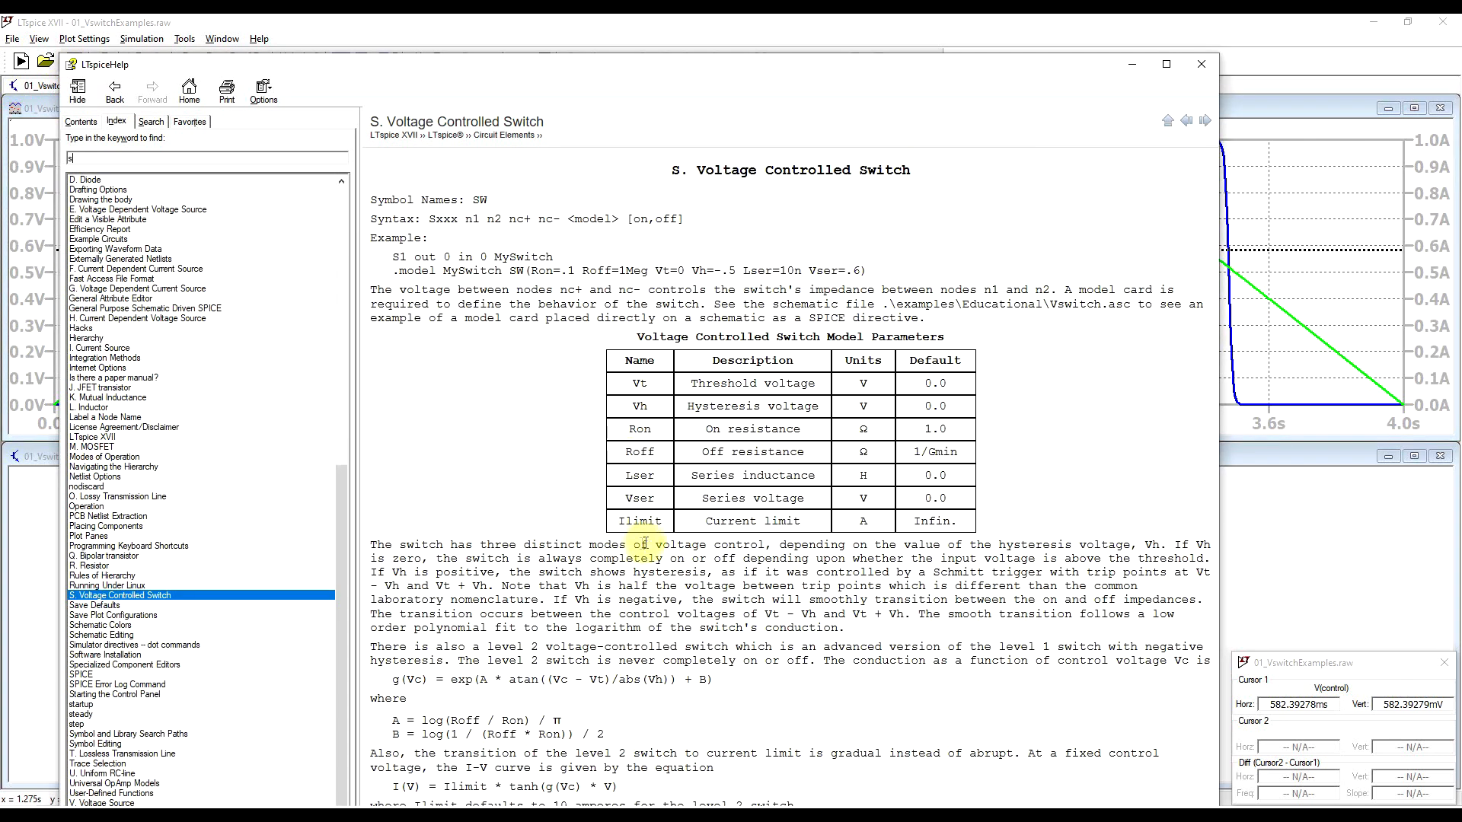
drag(618, 475, 809, 496)
click(811, 495)
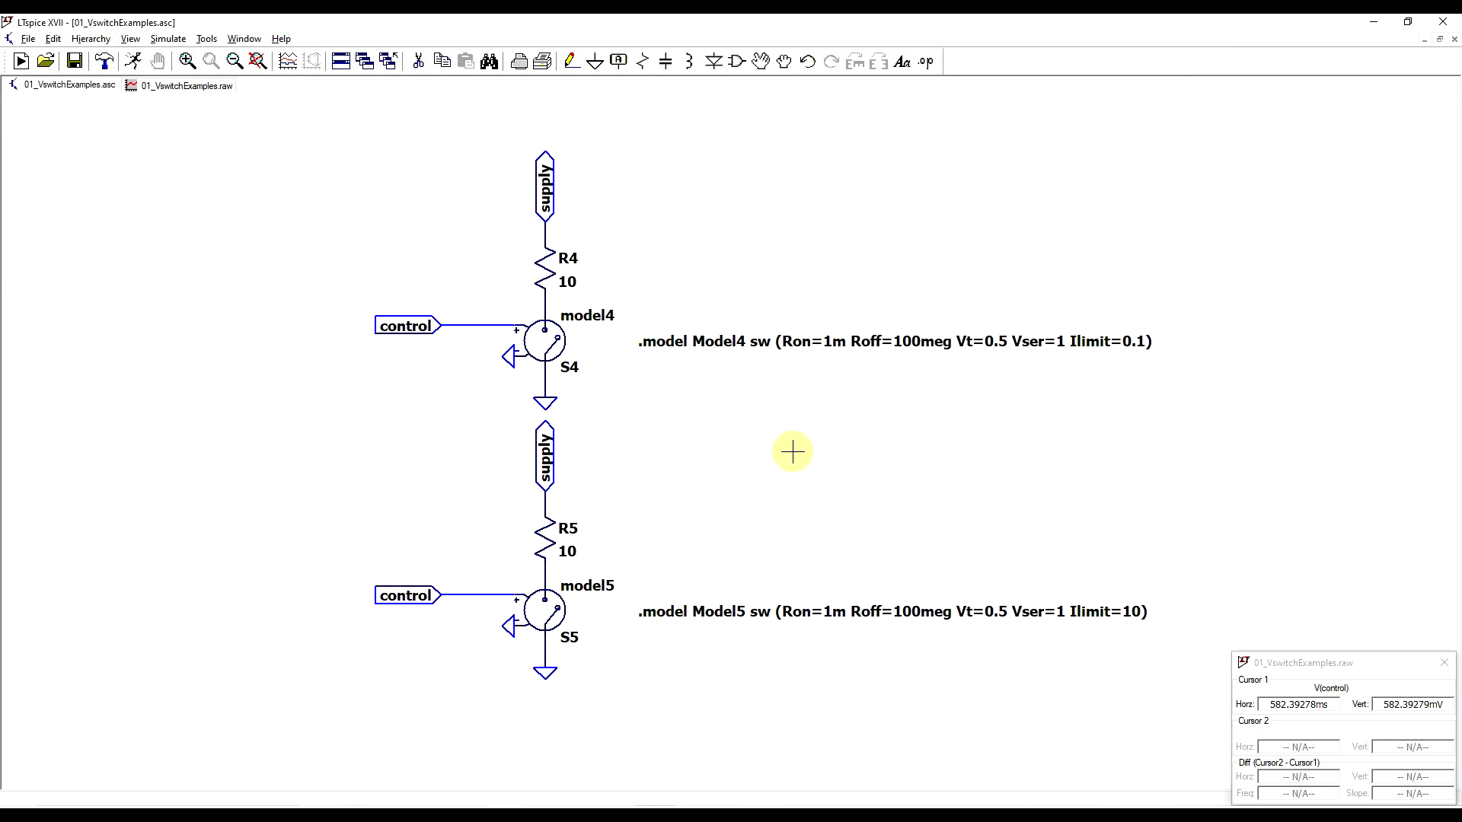
- Plot V(control), the R4 current and the voltage between R4 and S4, with V(control) in a separate plot pane
mouse_move(1015, 342)
mouse_down()
mouse_move(1035, 341)
mouse_move(1023, 342)
mouse_up()
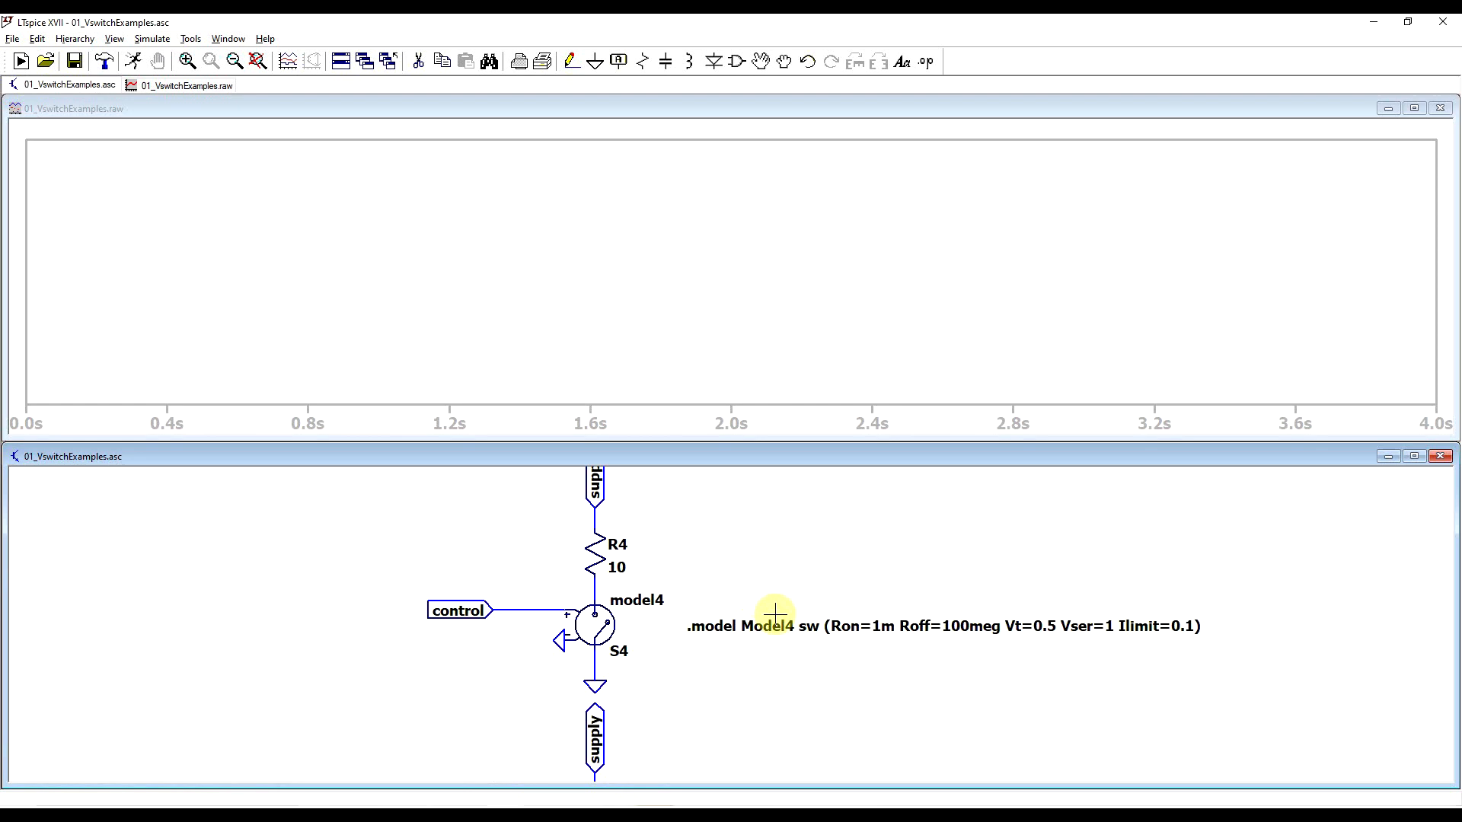
click(515, 609)
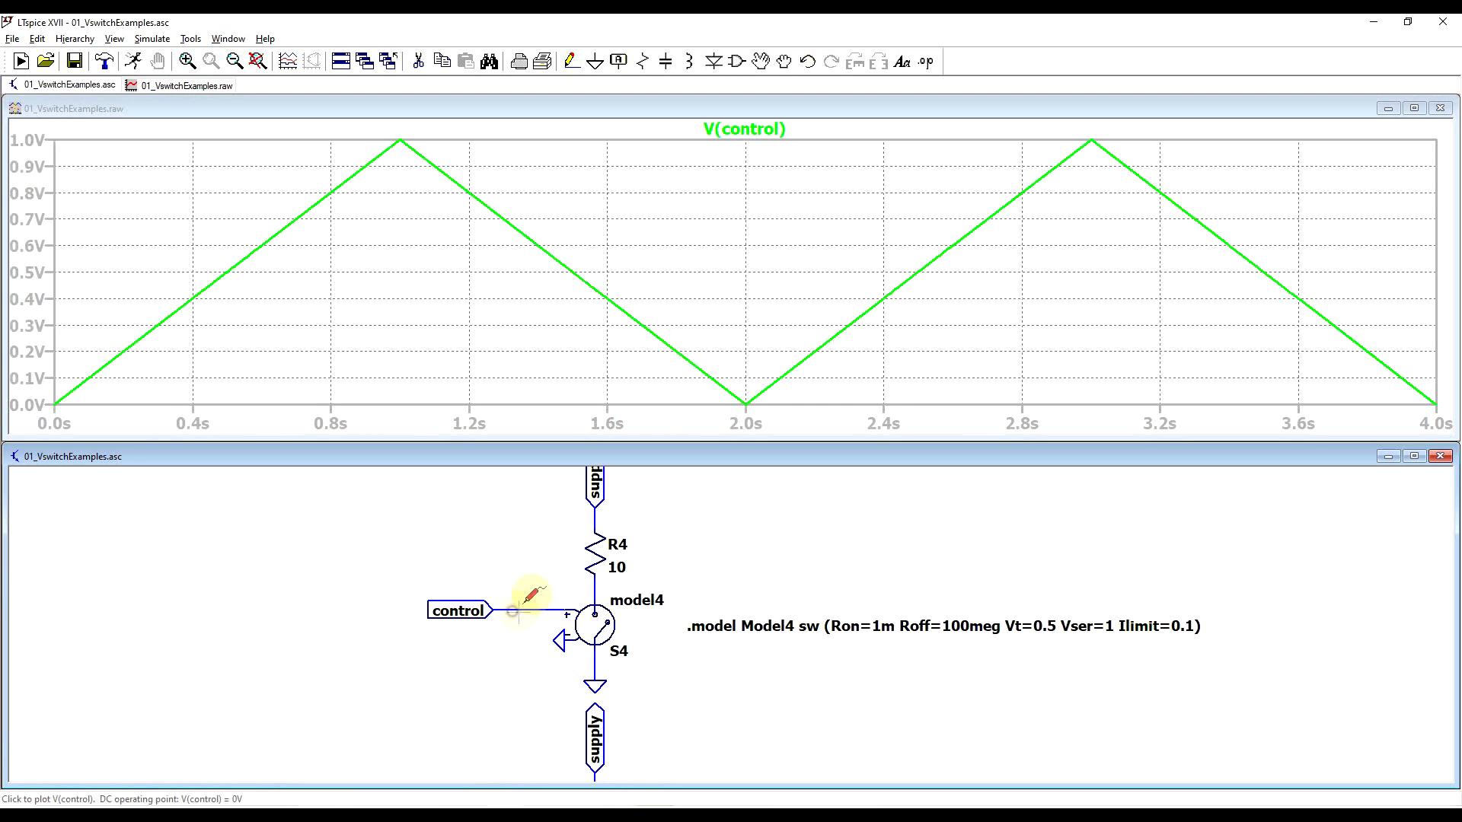
click(595, 549)
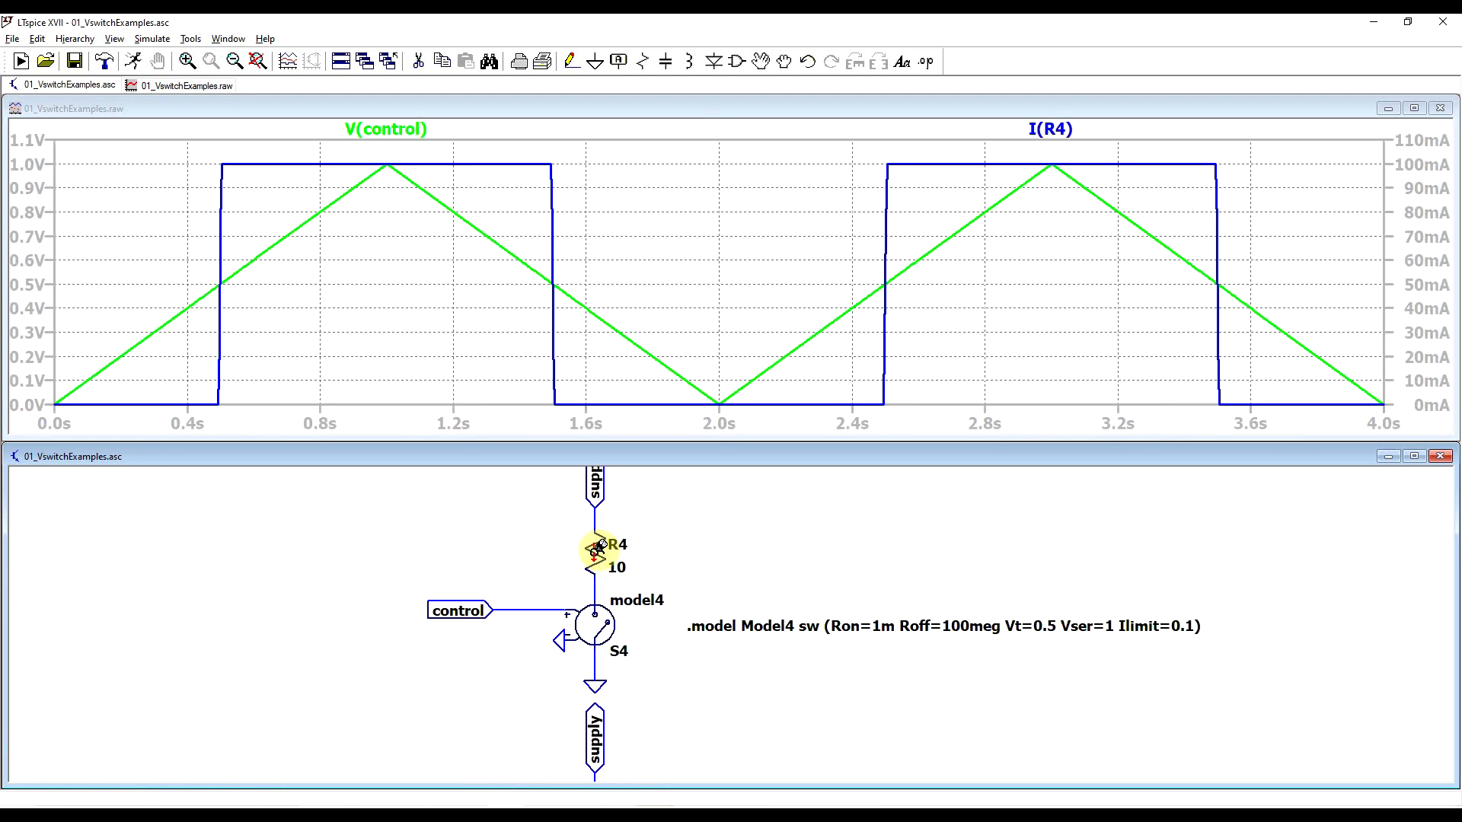
right_click(403, 222)
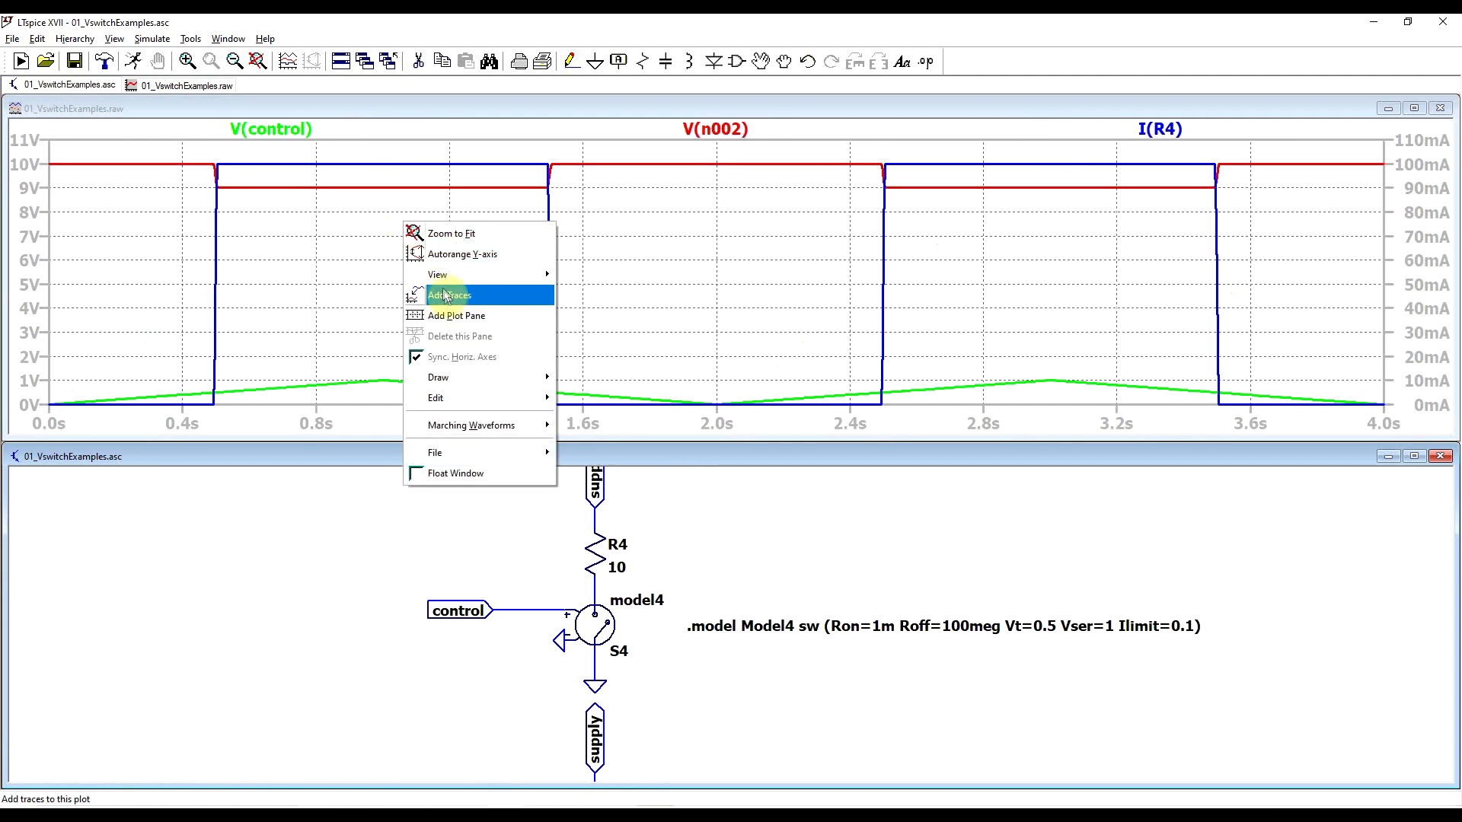
click(455, 316)
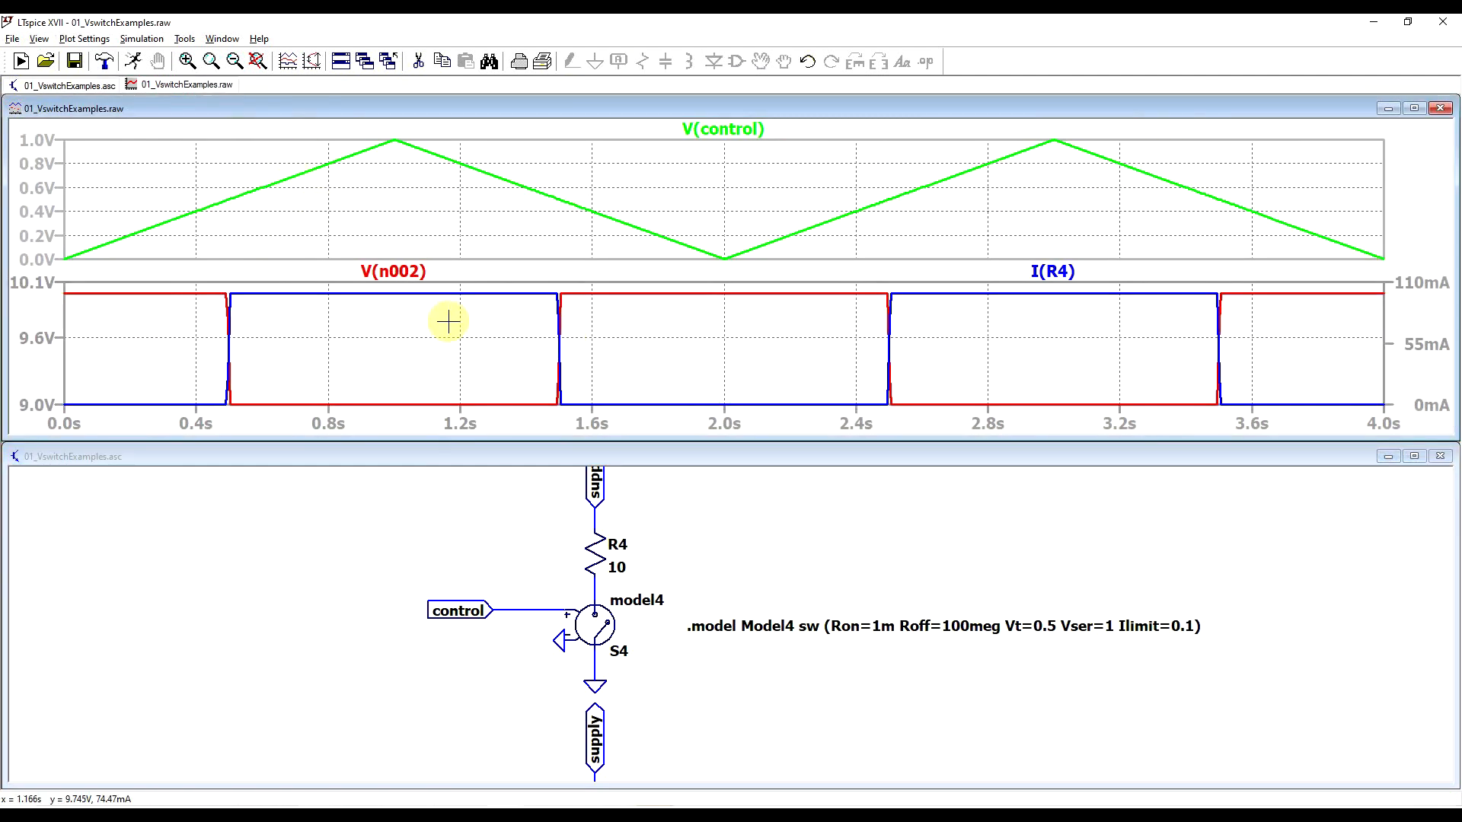
- Measure V(control) with a cursor at the first turn-on point of the R4 current
click(710, 127)
drag(724, 178, 227, 183)
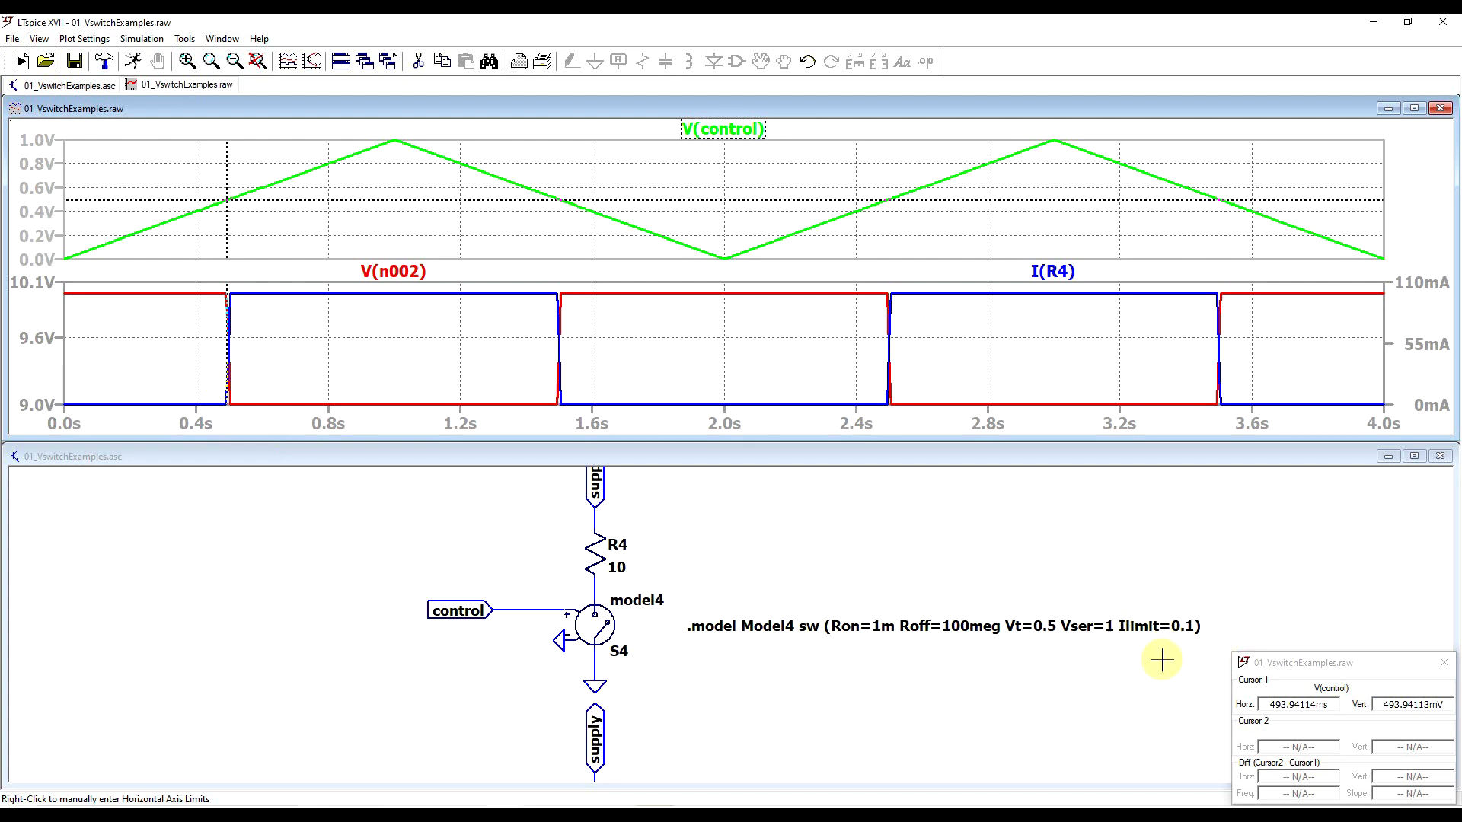
- Plot the voltage between R5 and switch S5 and the current through resistor R5
scroll(797, 539, down, 3)
scroll(792, 699, up, 3)
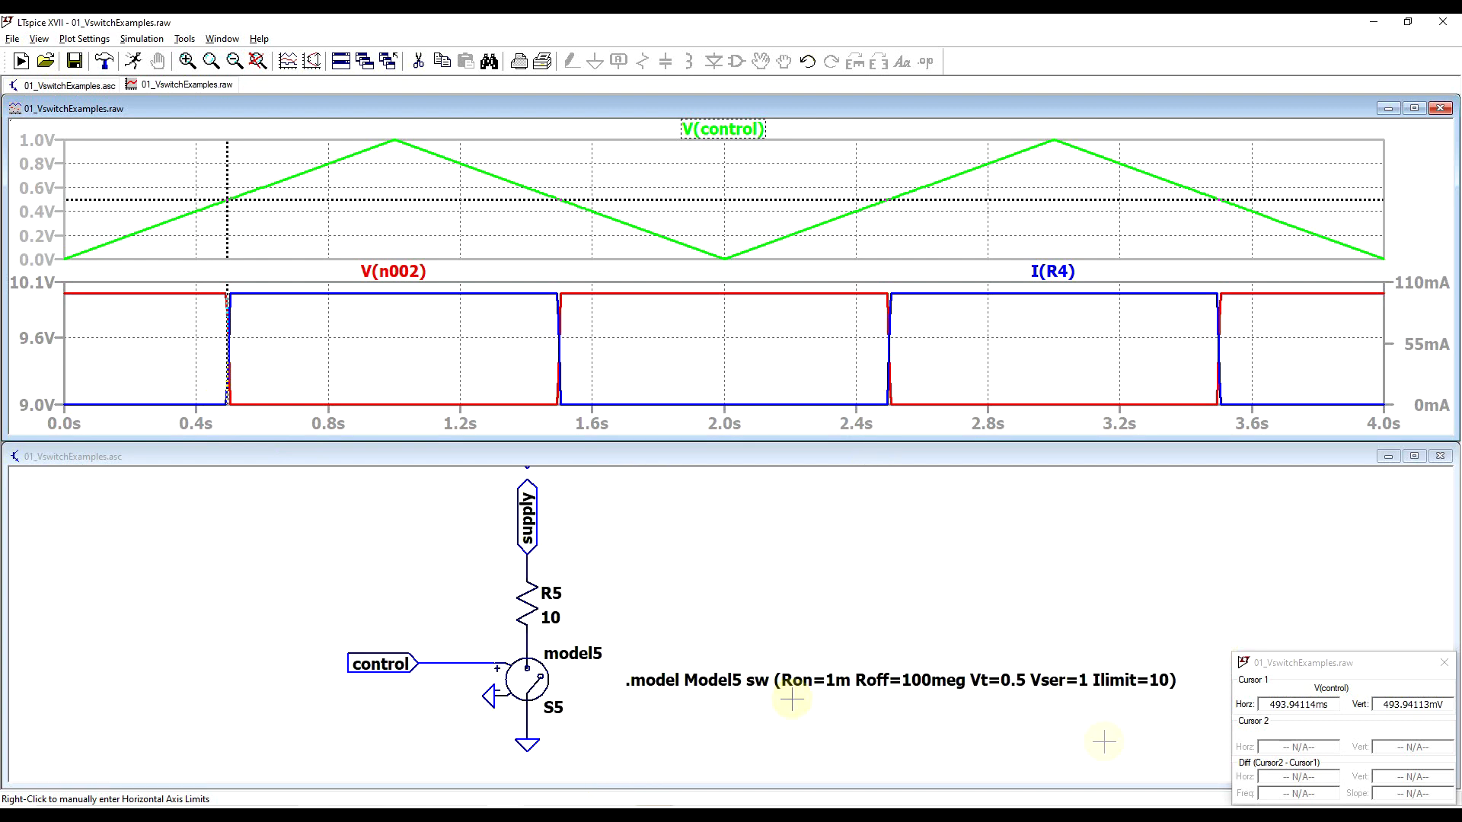
click(527, 645)
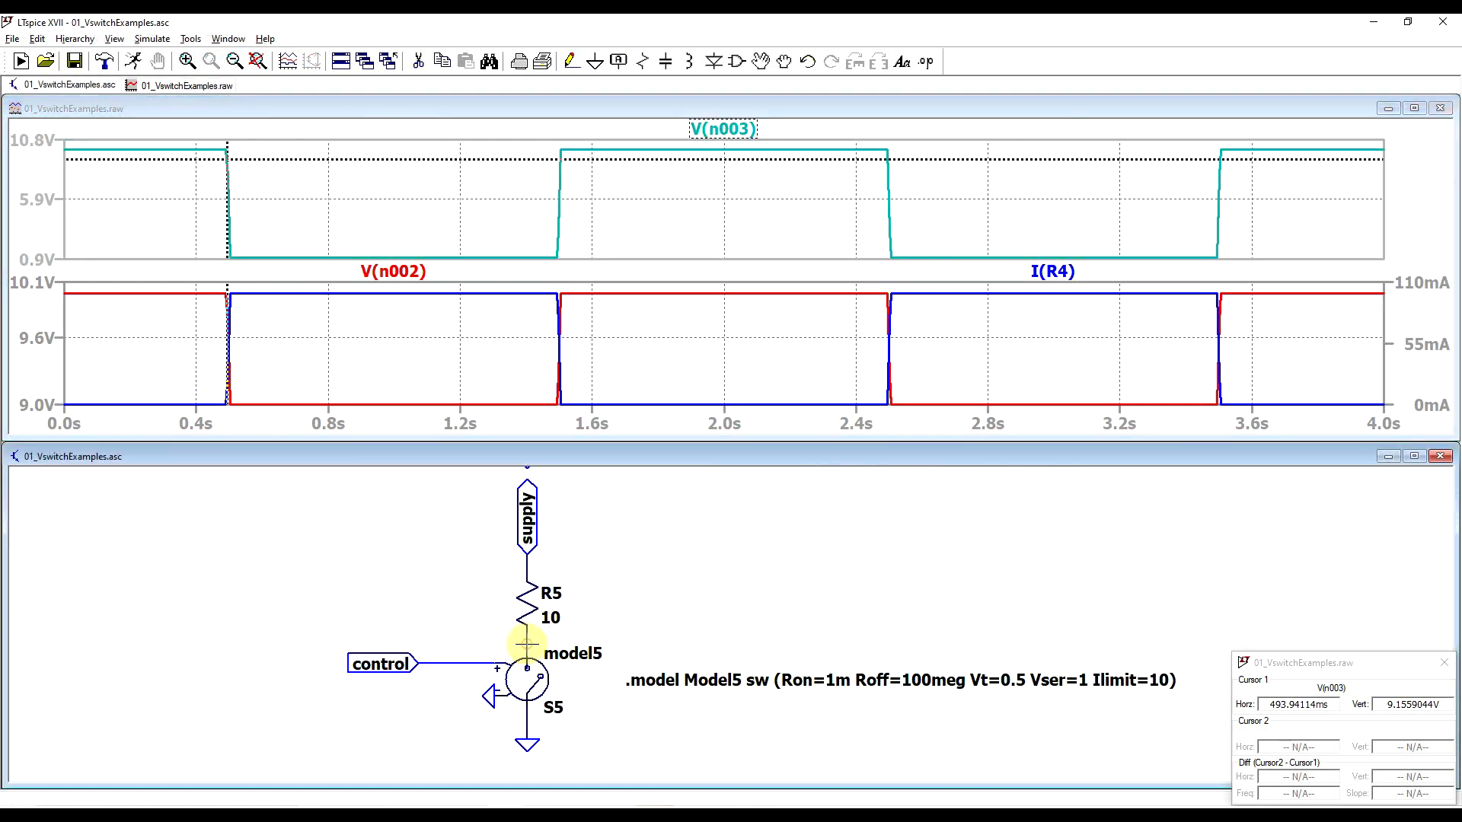
click(525, 604)
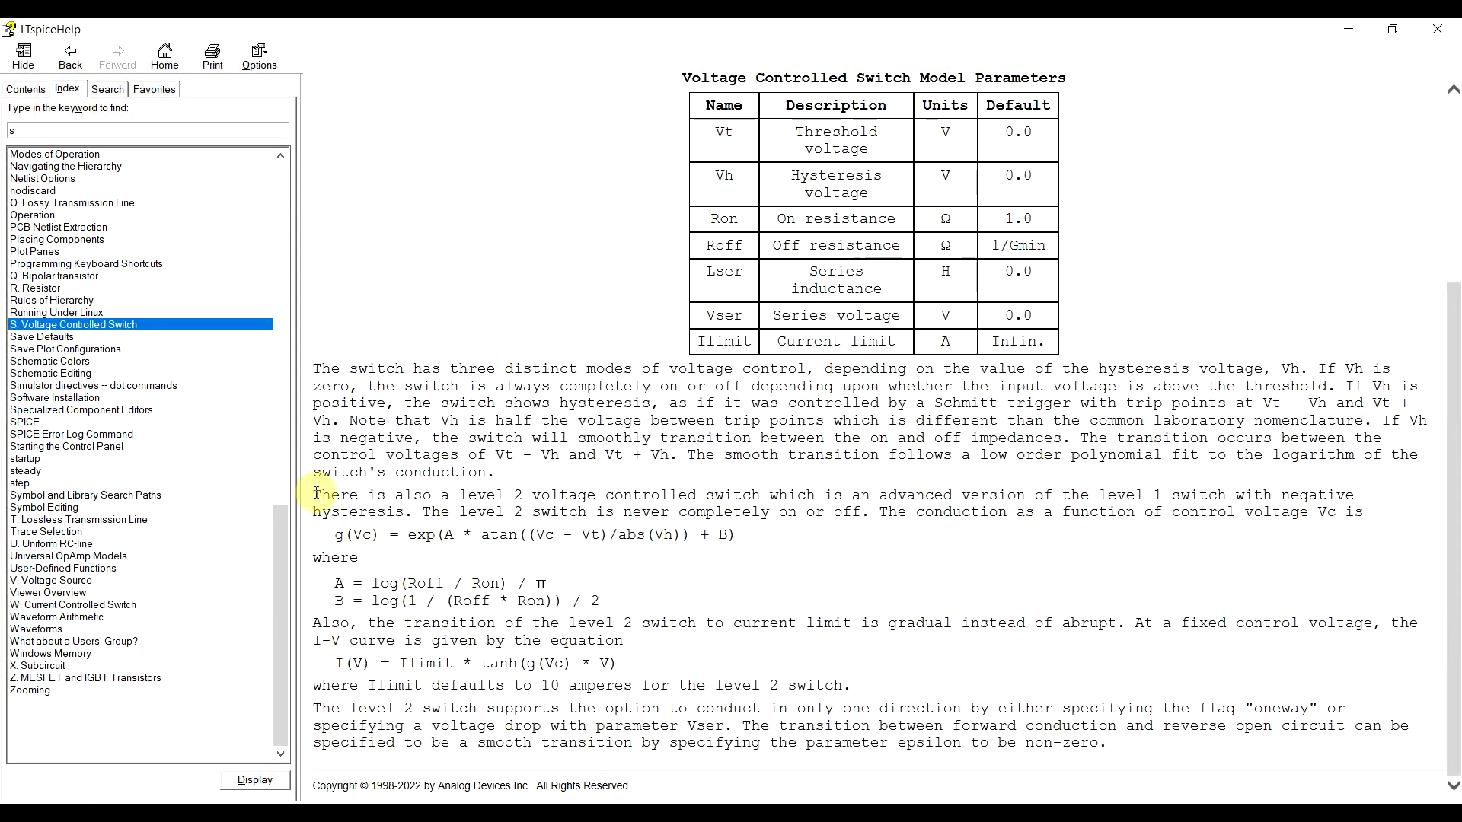
- Read the help section on the level 2 voltage-controlled switch and return to the schematic
drag(315, 495, 409, 498)
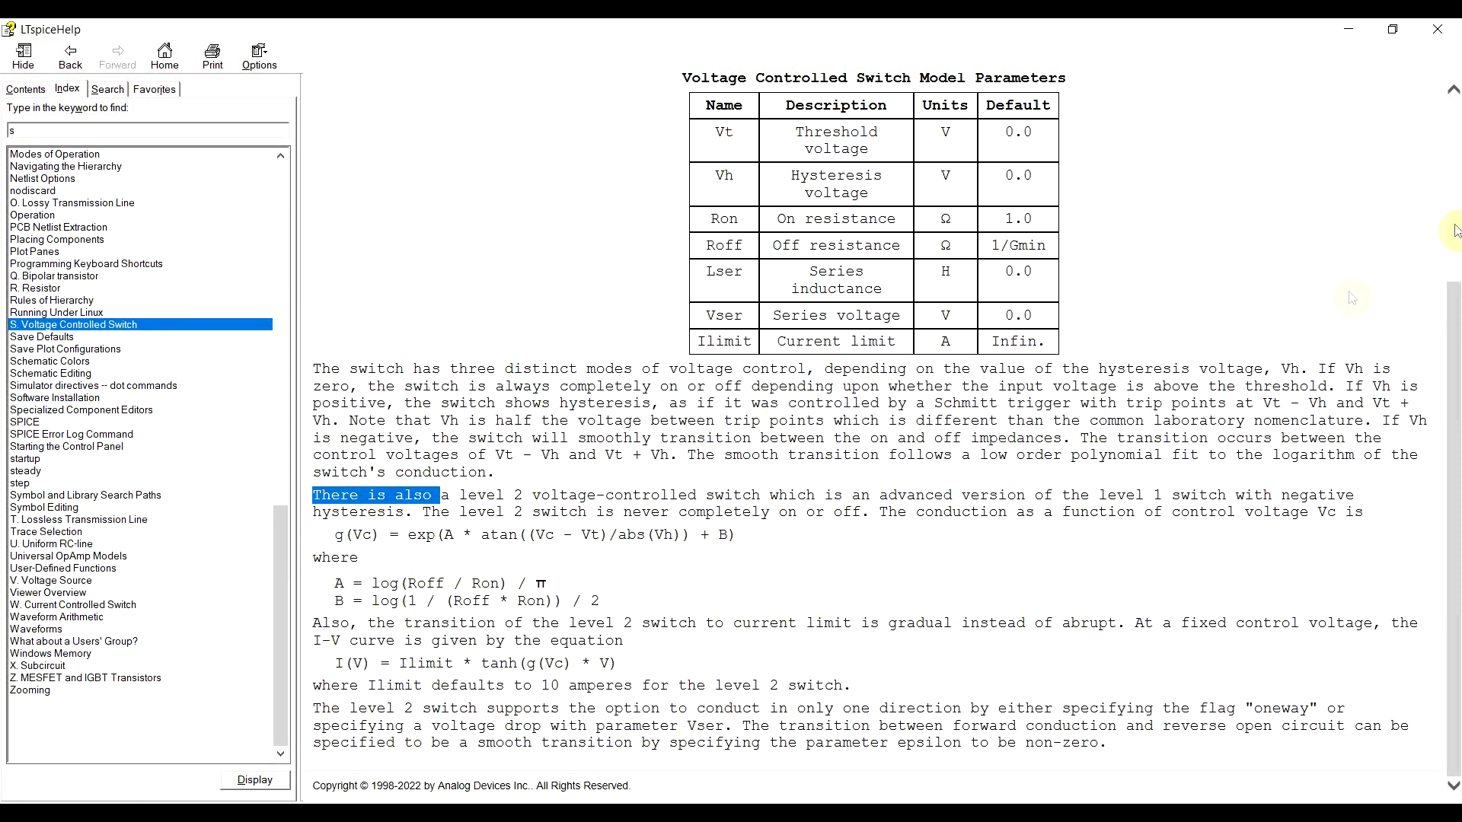
click(1348, 29)
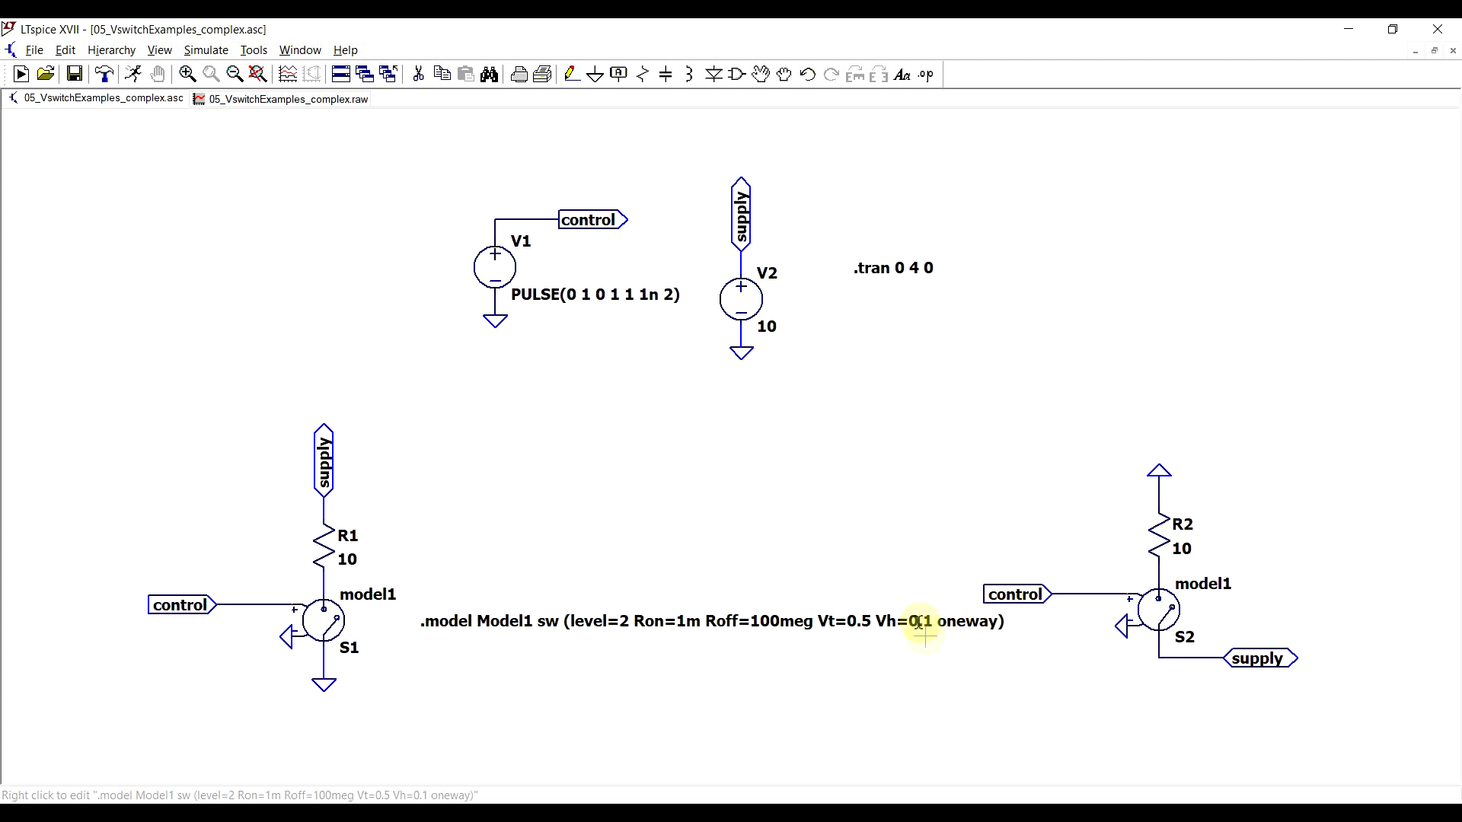
- Simulate the level 2 oneway switch circuit and plot V(control) from the input of switch S1
click(133, 74)
click(675, 701)
scroll(738, 581, up, 4)
click(403, 675)
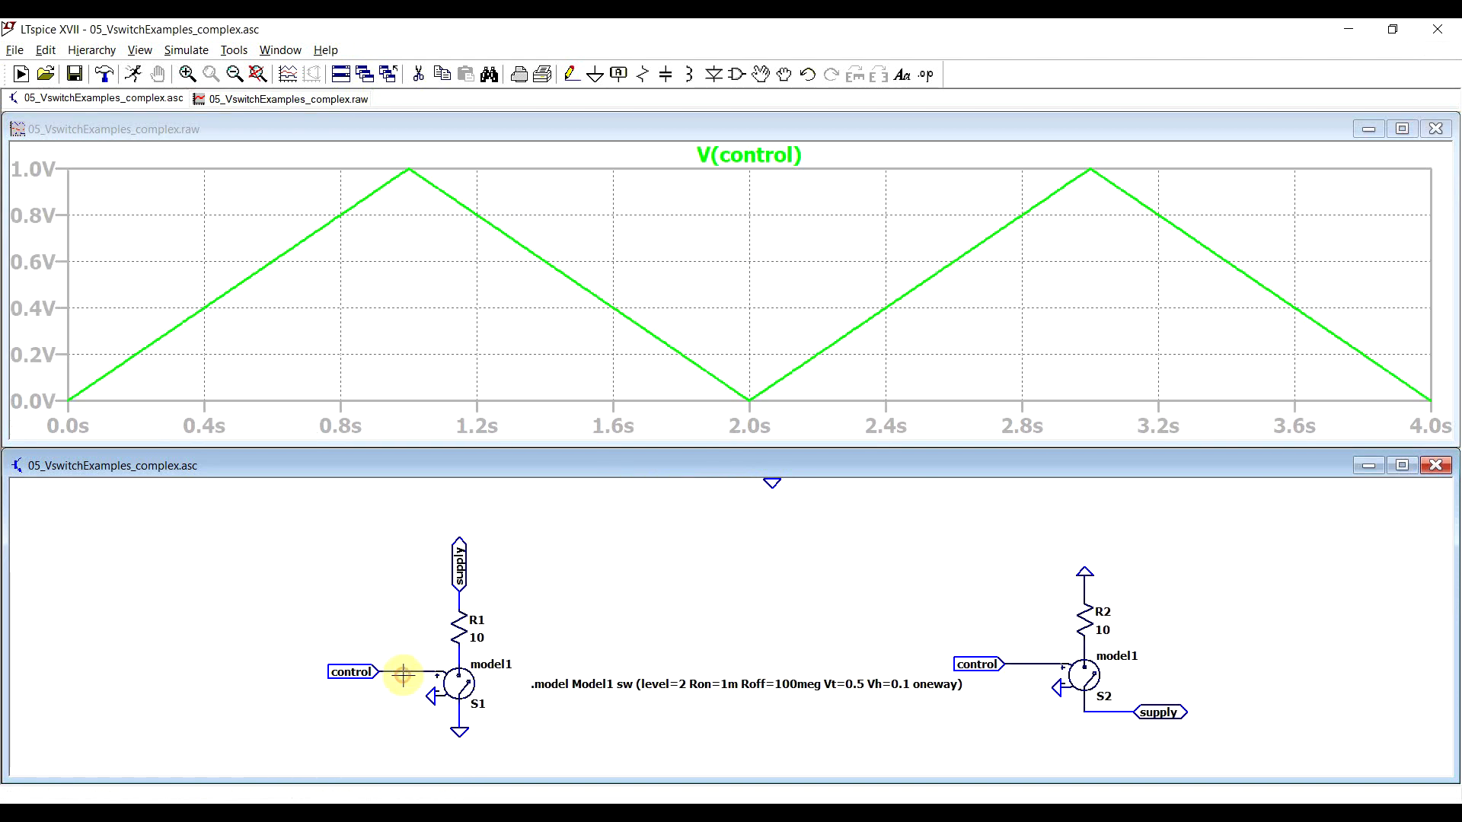
- Plot the voltage between R1 and switch S1, the current through R1 and the current through R2
click(462, 651)
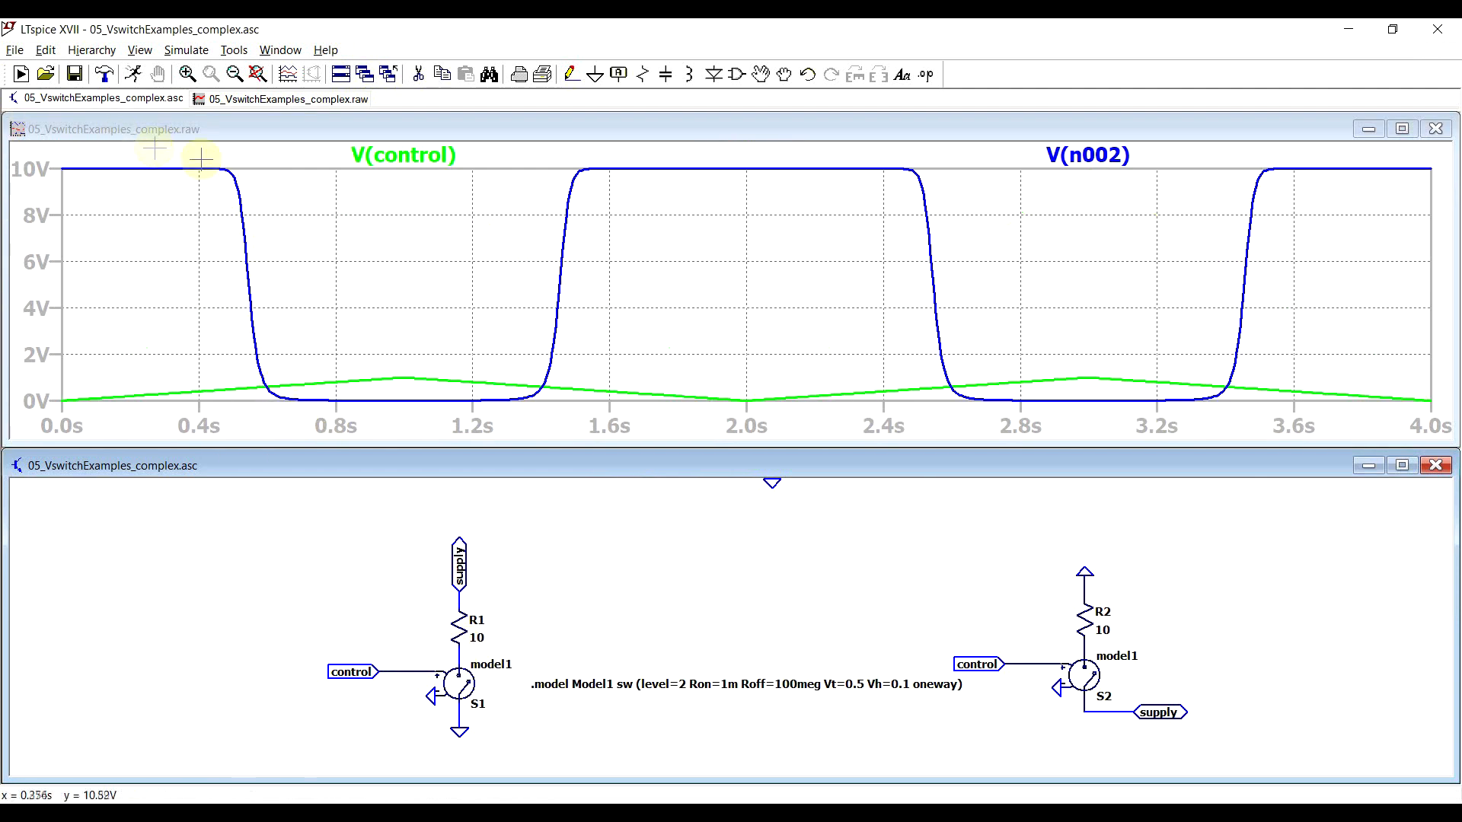
click(461, 626)
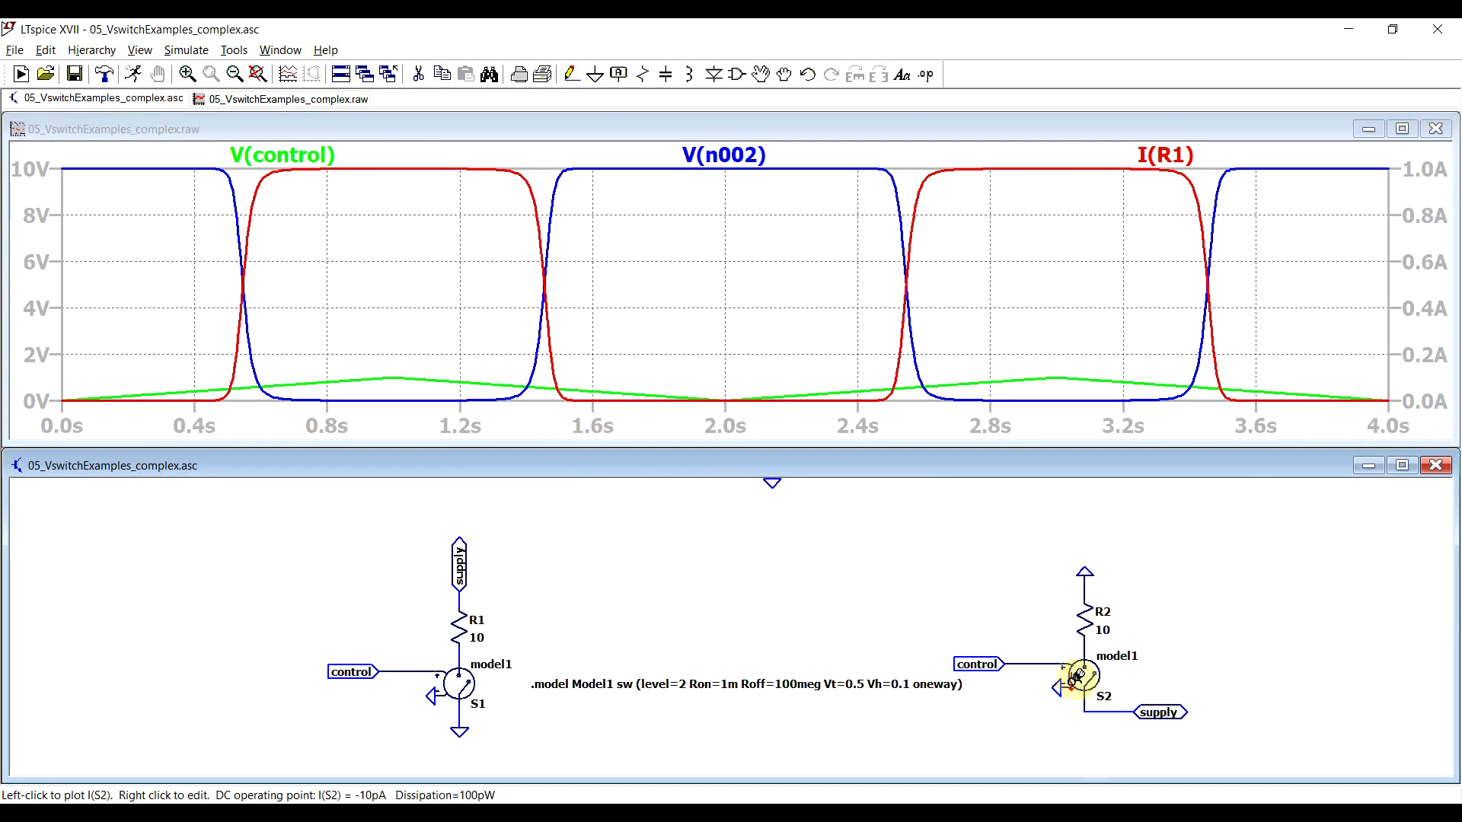
double_click(1090, 613)
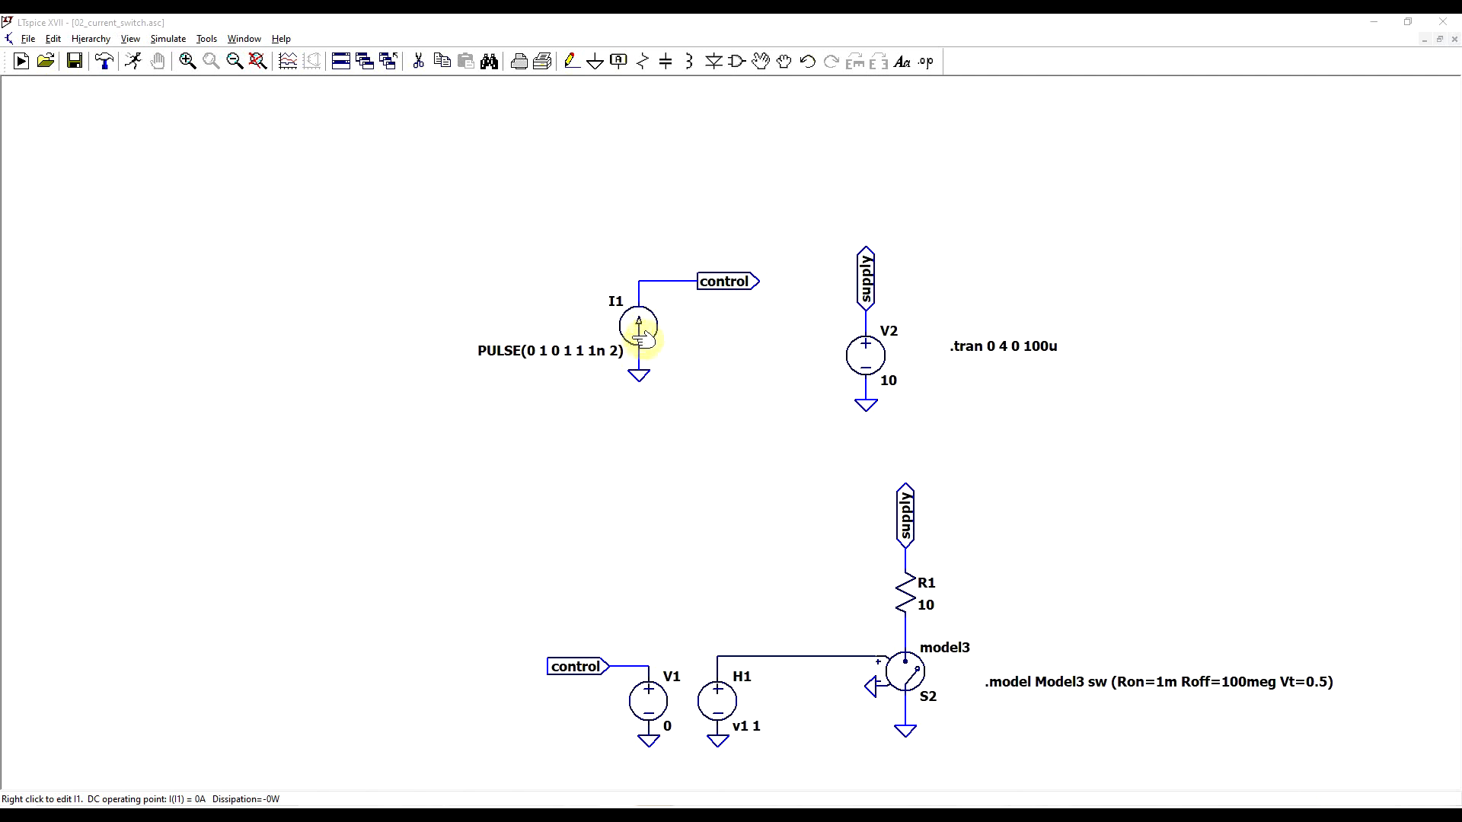
- Look up the linear current dependent voltage source "h" in the component library and close it without placing anything
scroll(792, 586, up, 1)
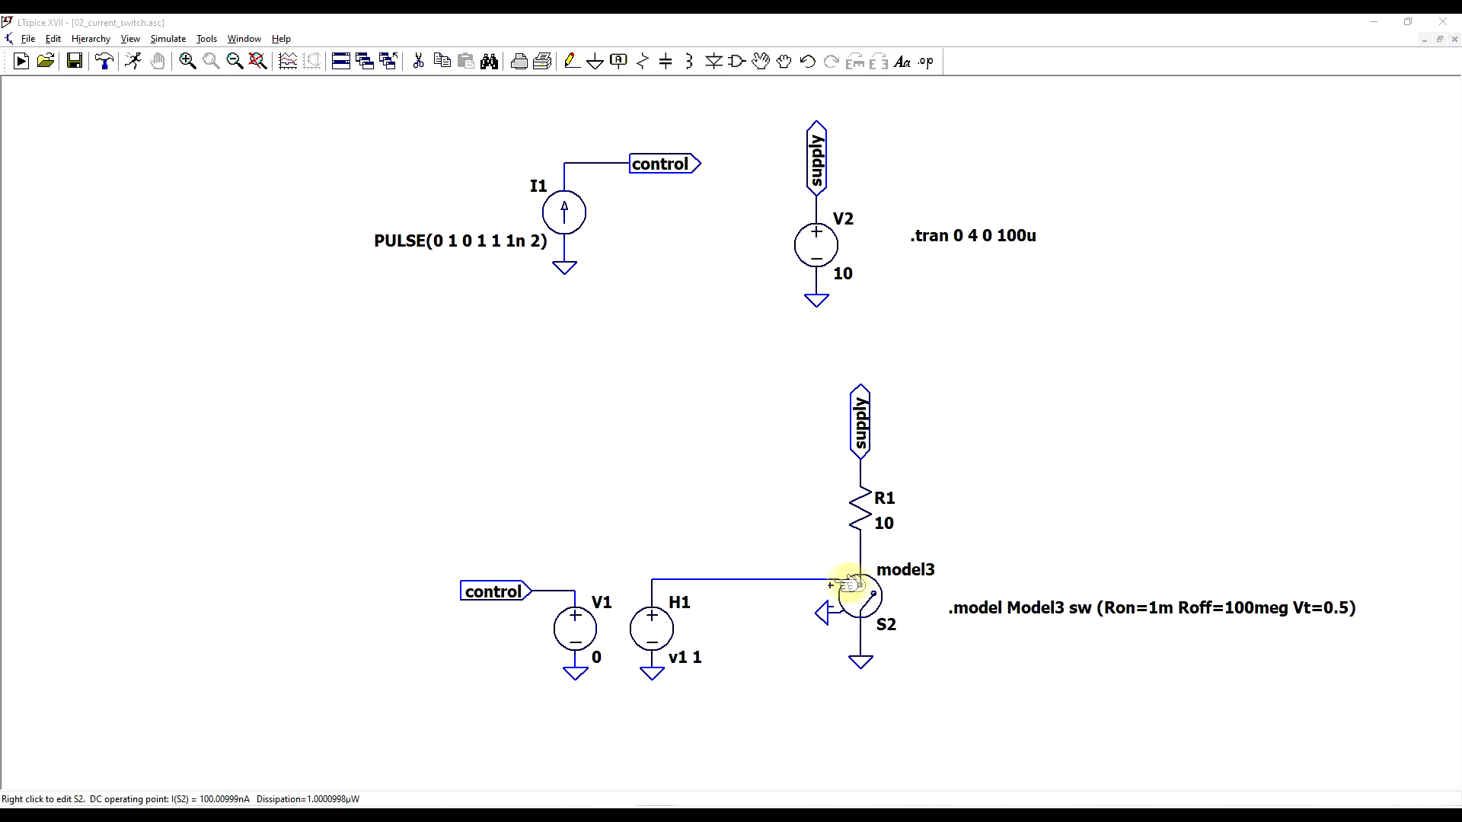
right_click(664, 638)
click(609, 206)
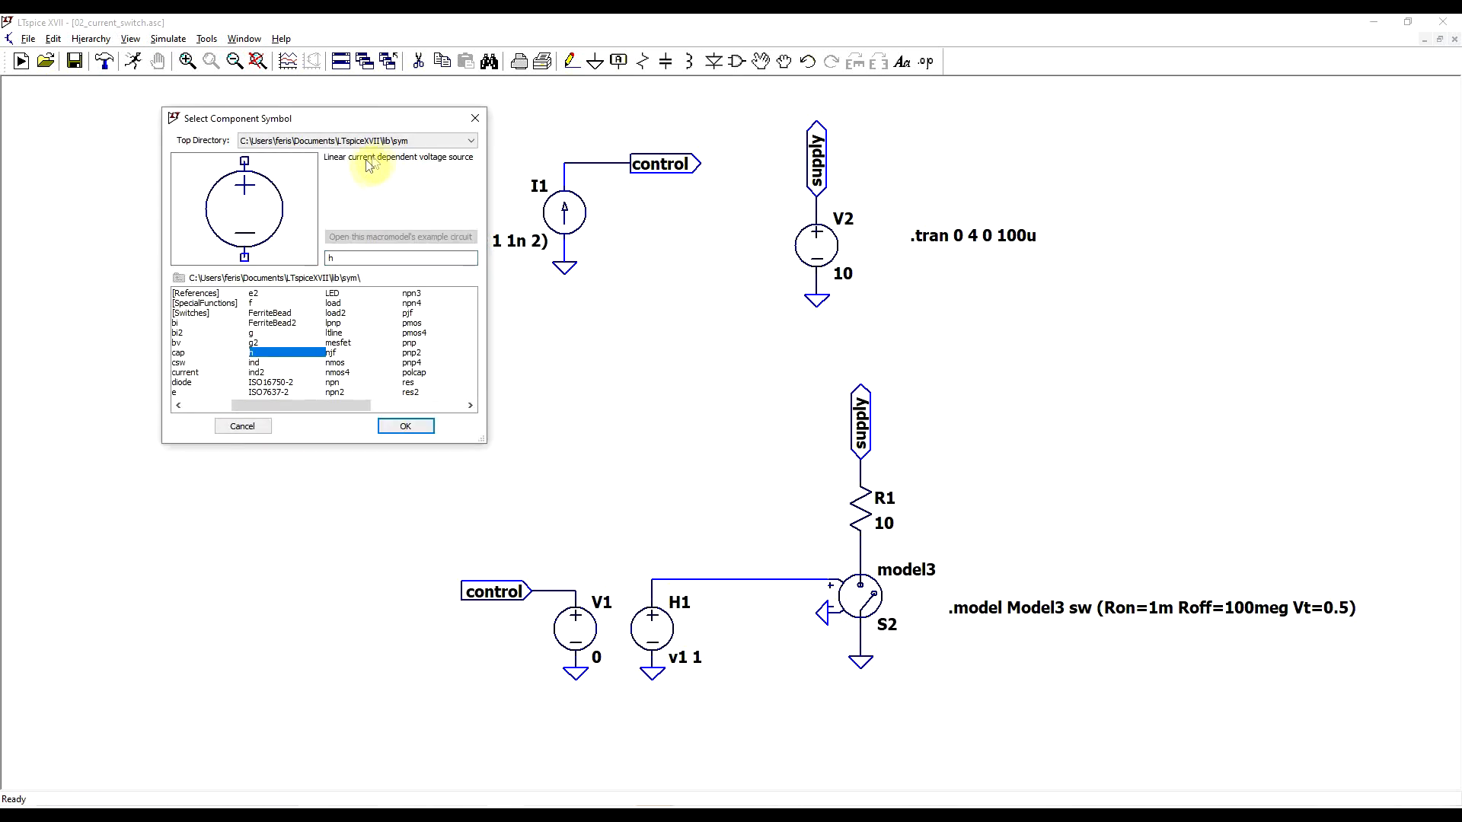
click(476, 118)
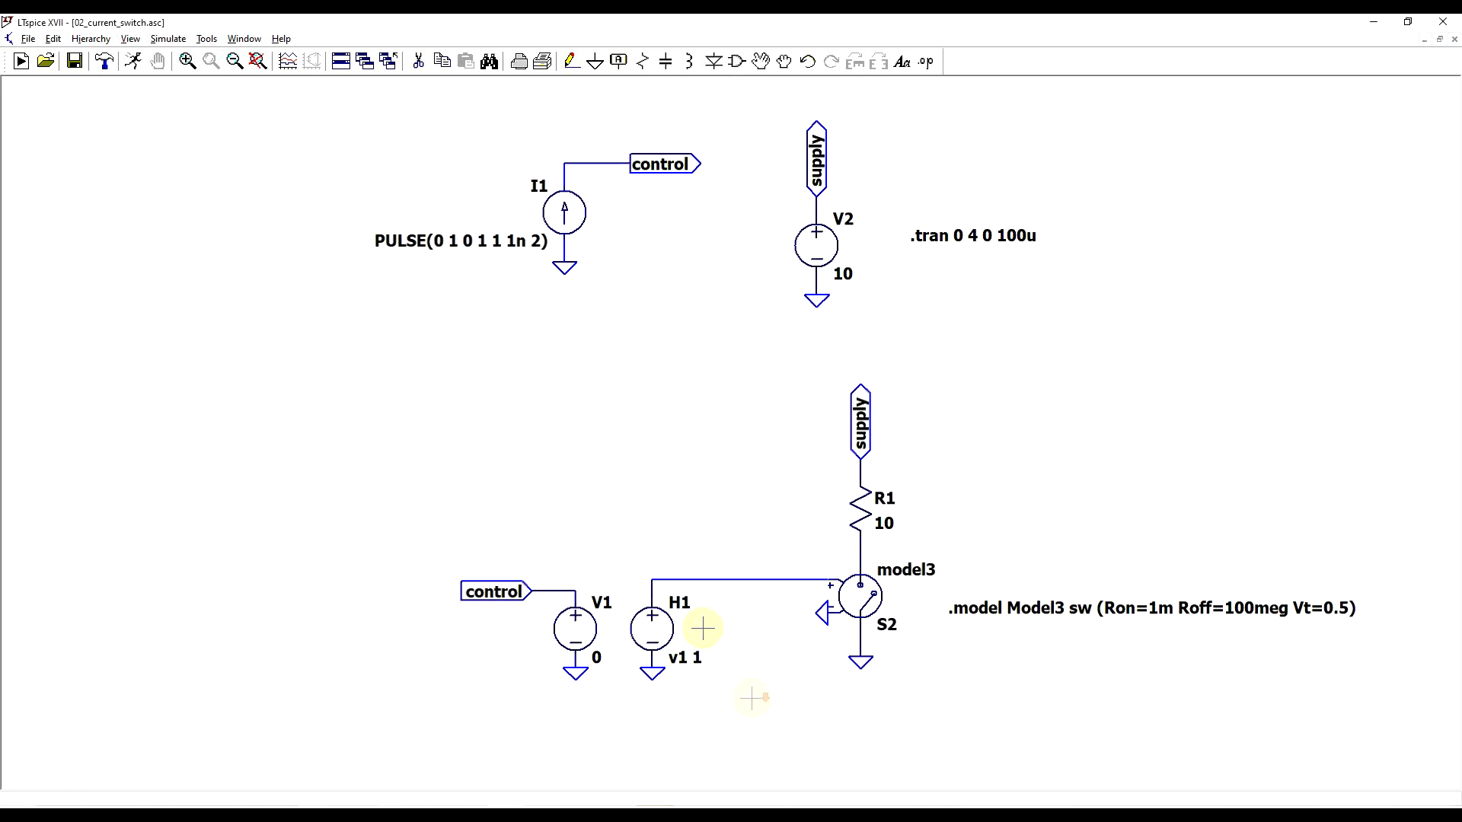
scroll(694, 607, up, 2)
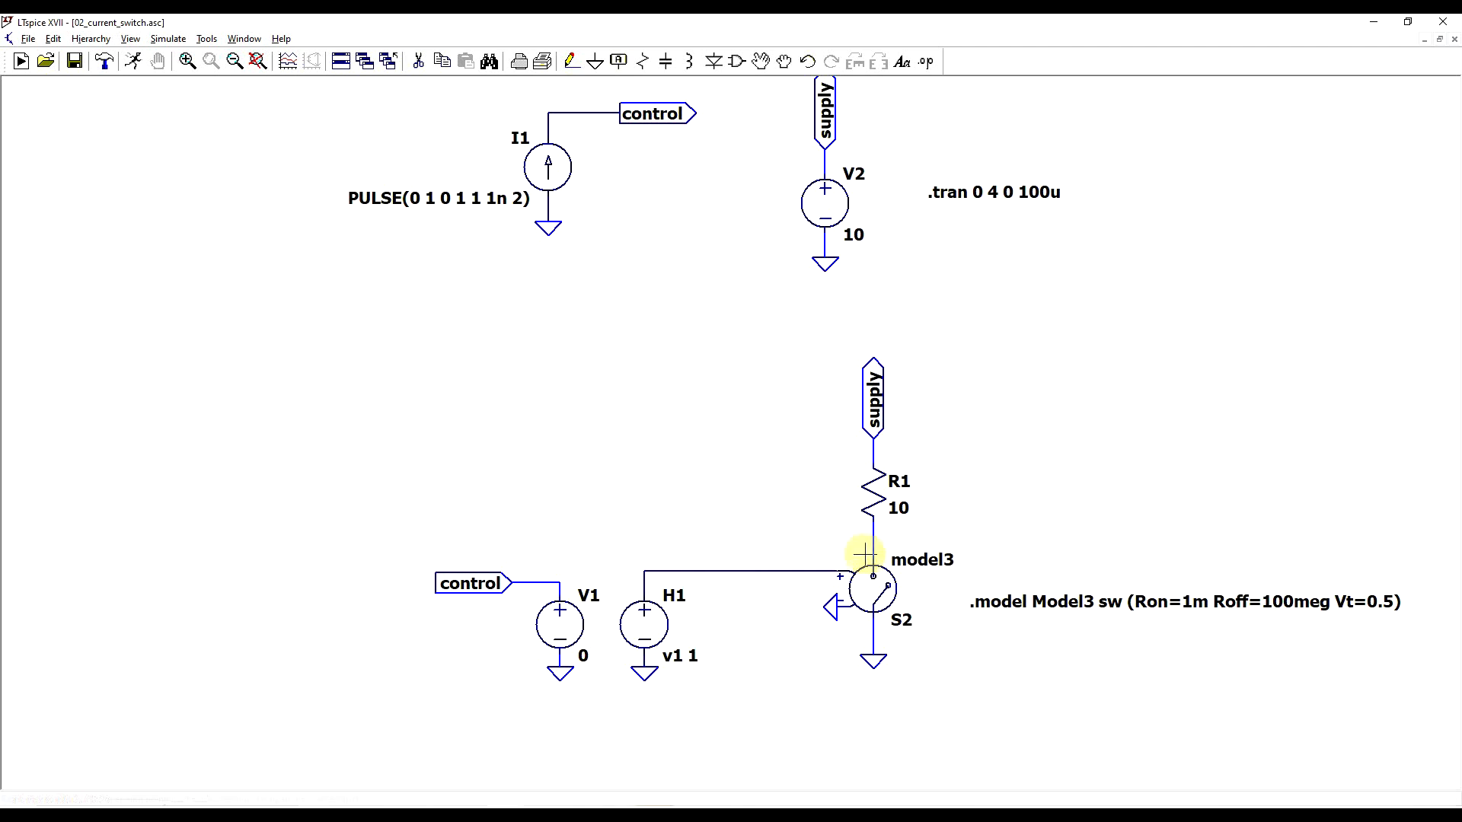
scroll(1012, 626, down, 1)
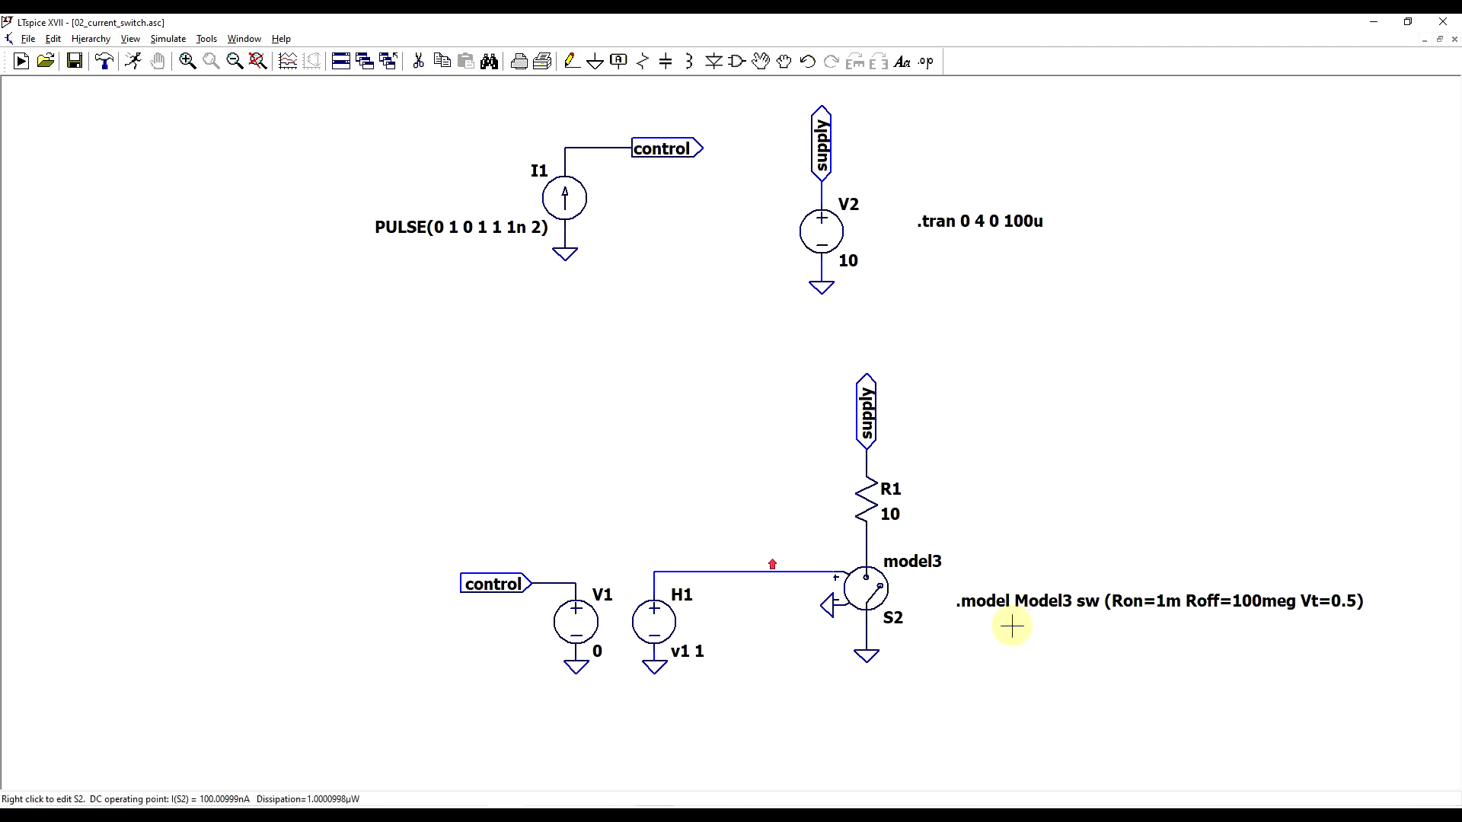
scroll(1012, 626, up, 1)
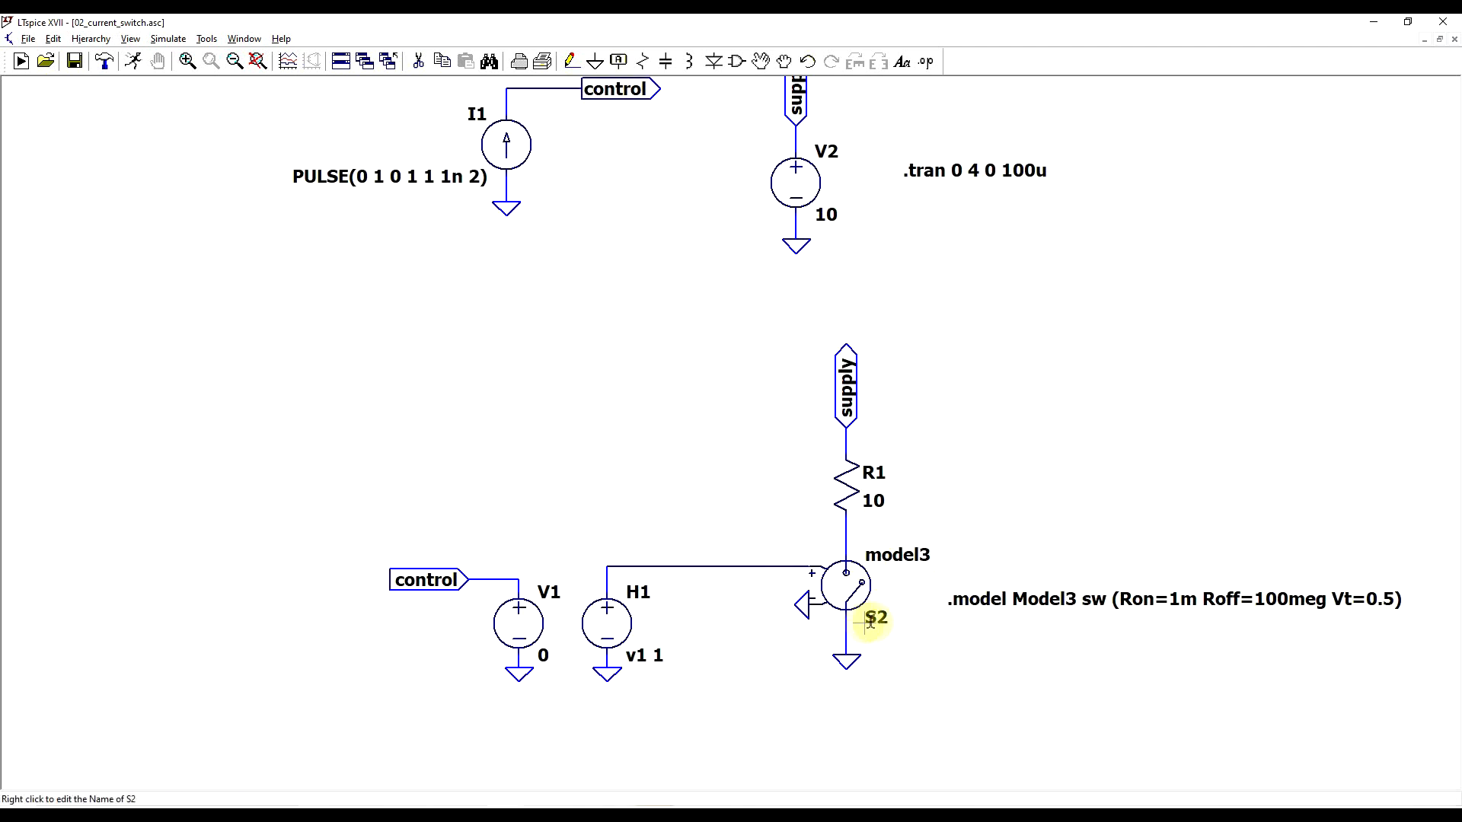
scroll(866, 631, down, 1)
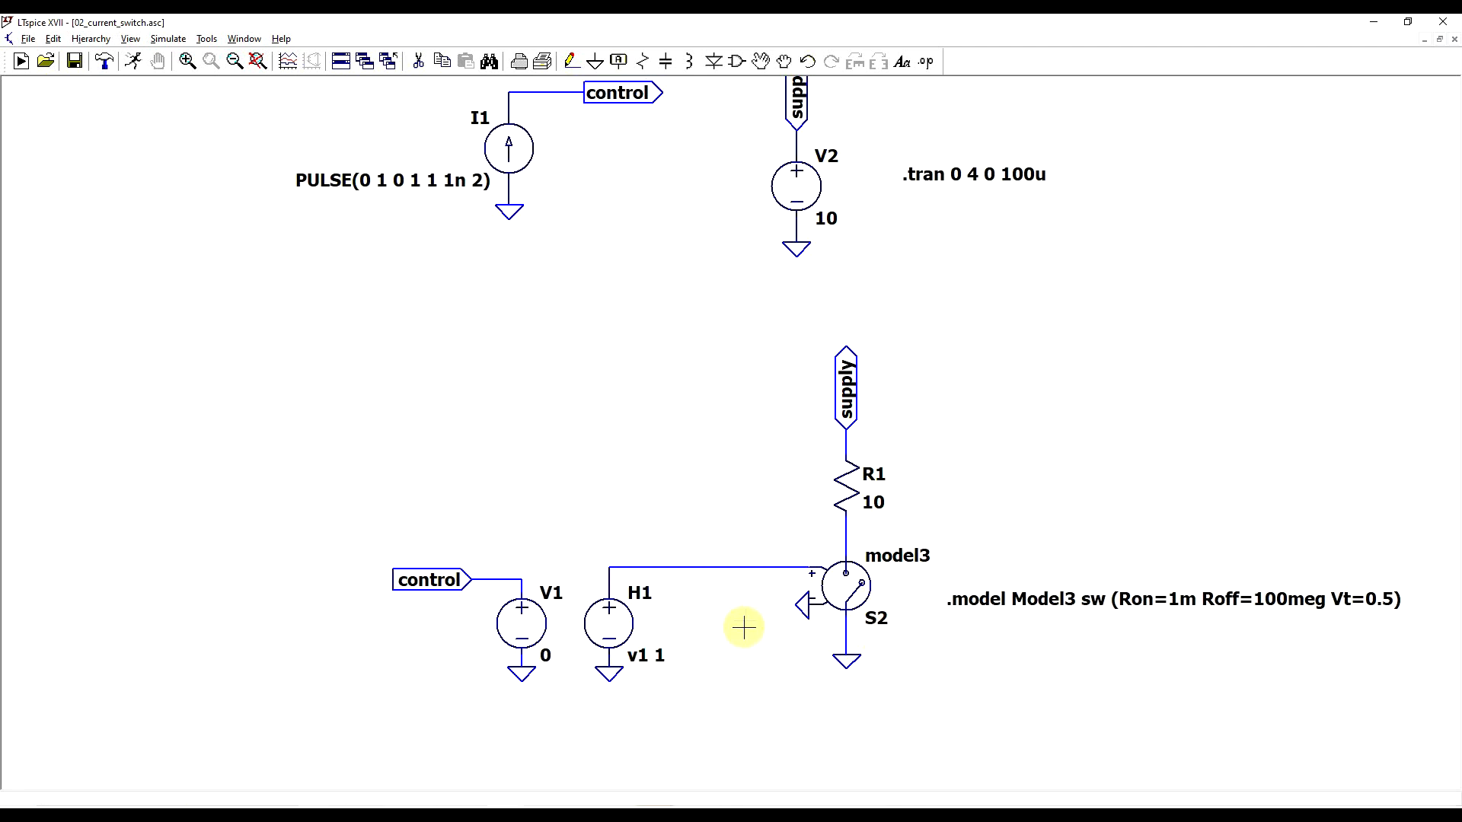
- Look up the current controlled switch "csw" in the component library, read its help page and inspect the attributes of switch W1
key(F2)
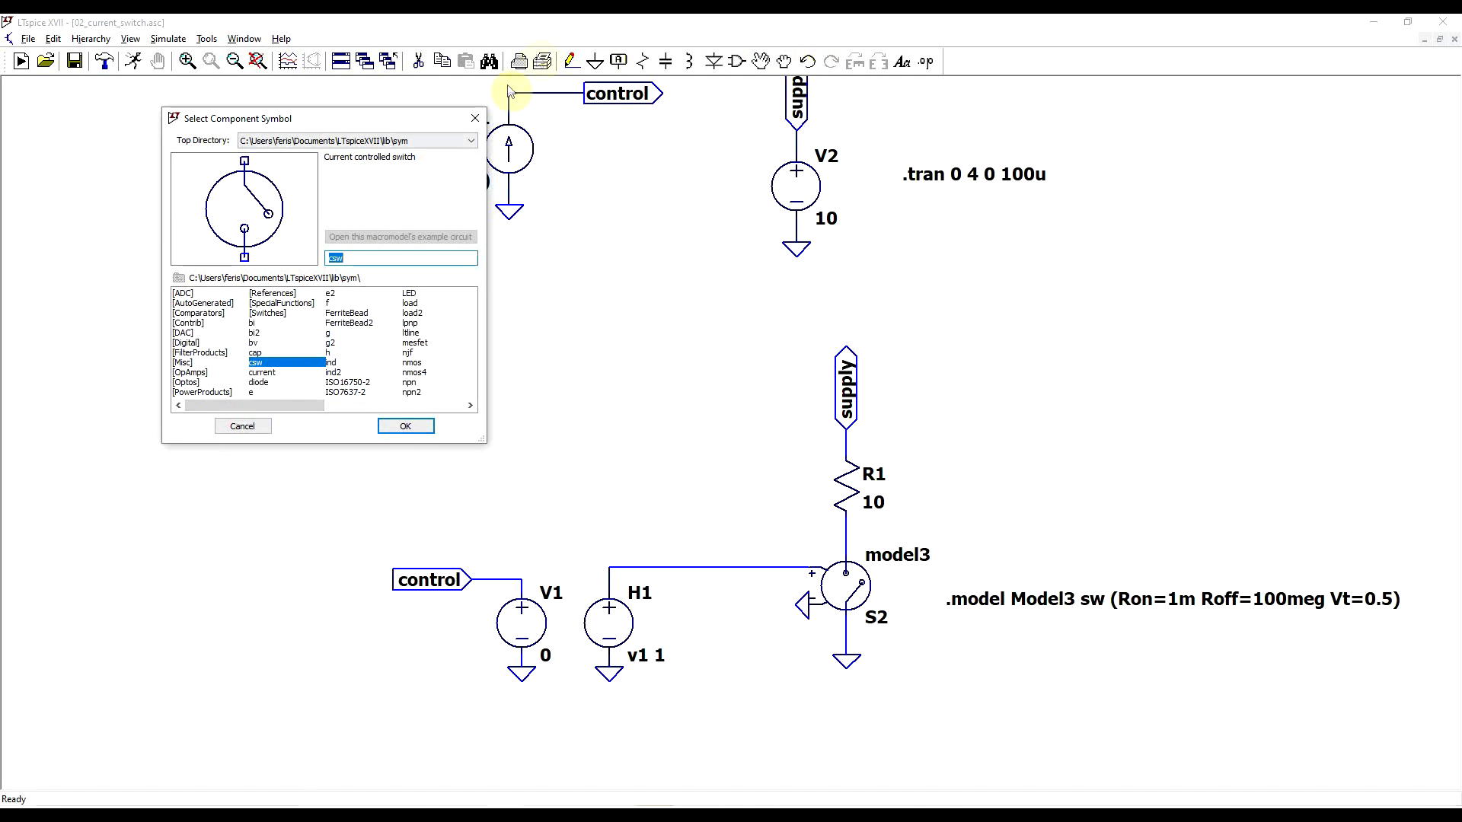
key(F1)
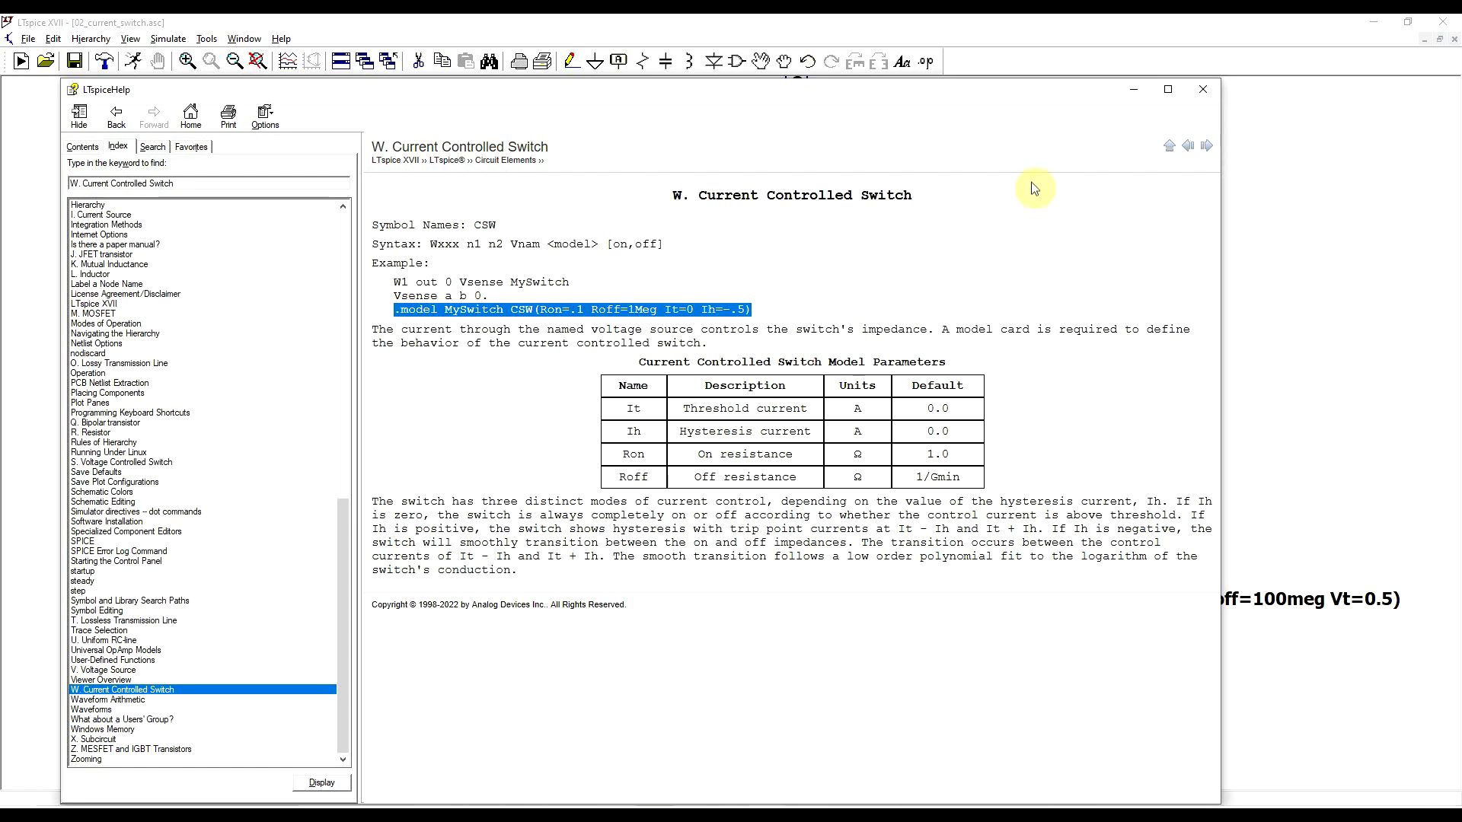
click(1203, 89)
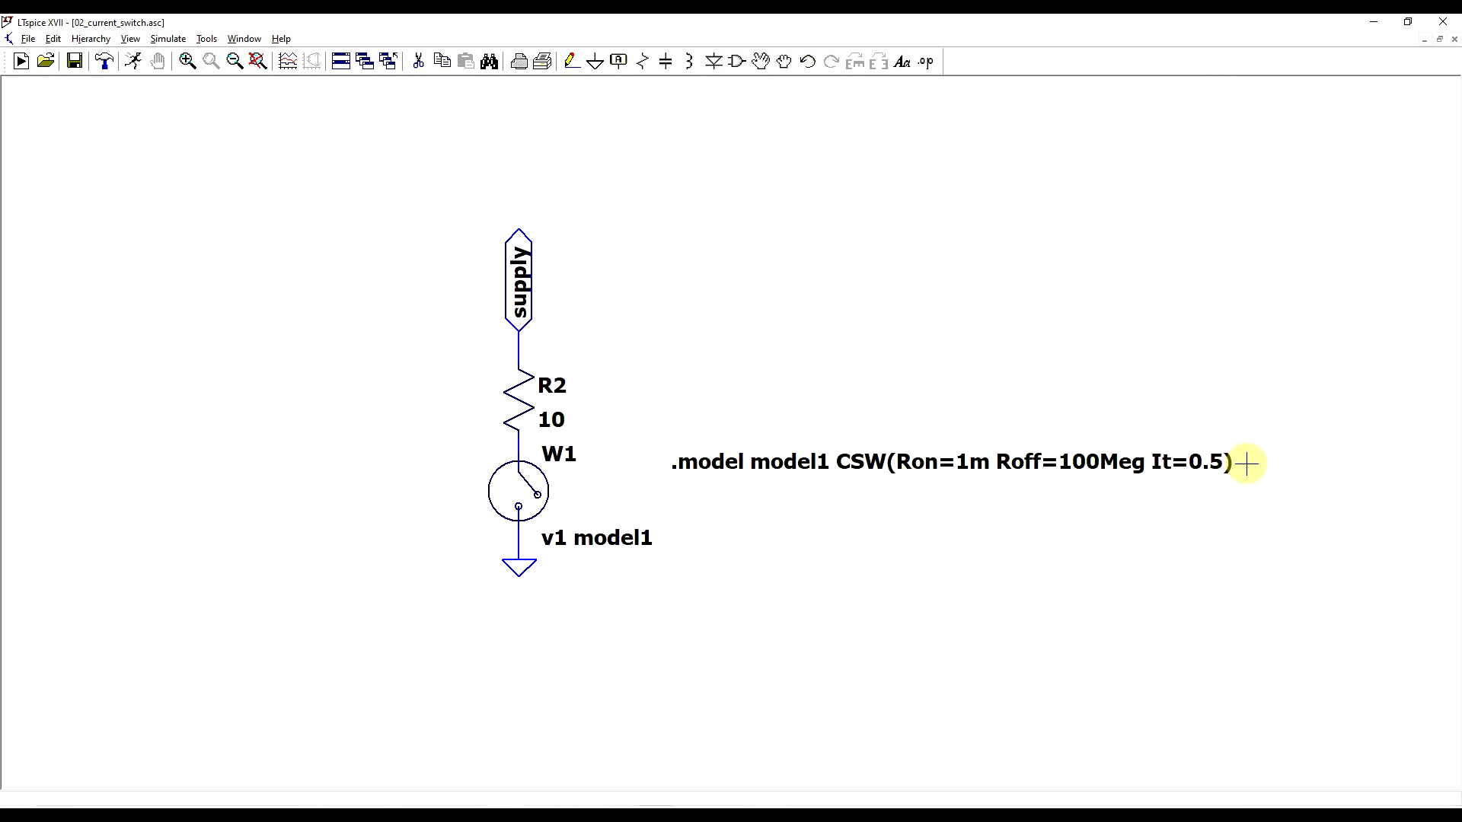
right_click(542, 498)
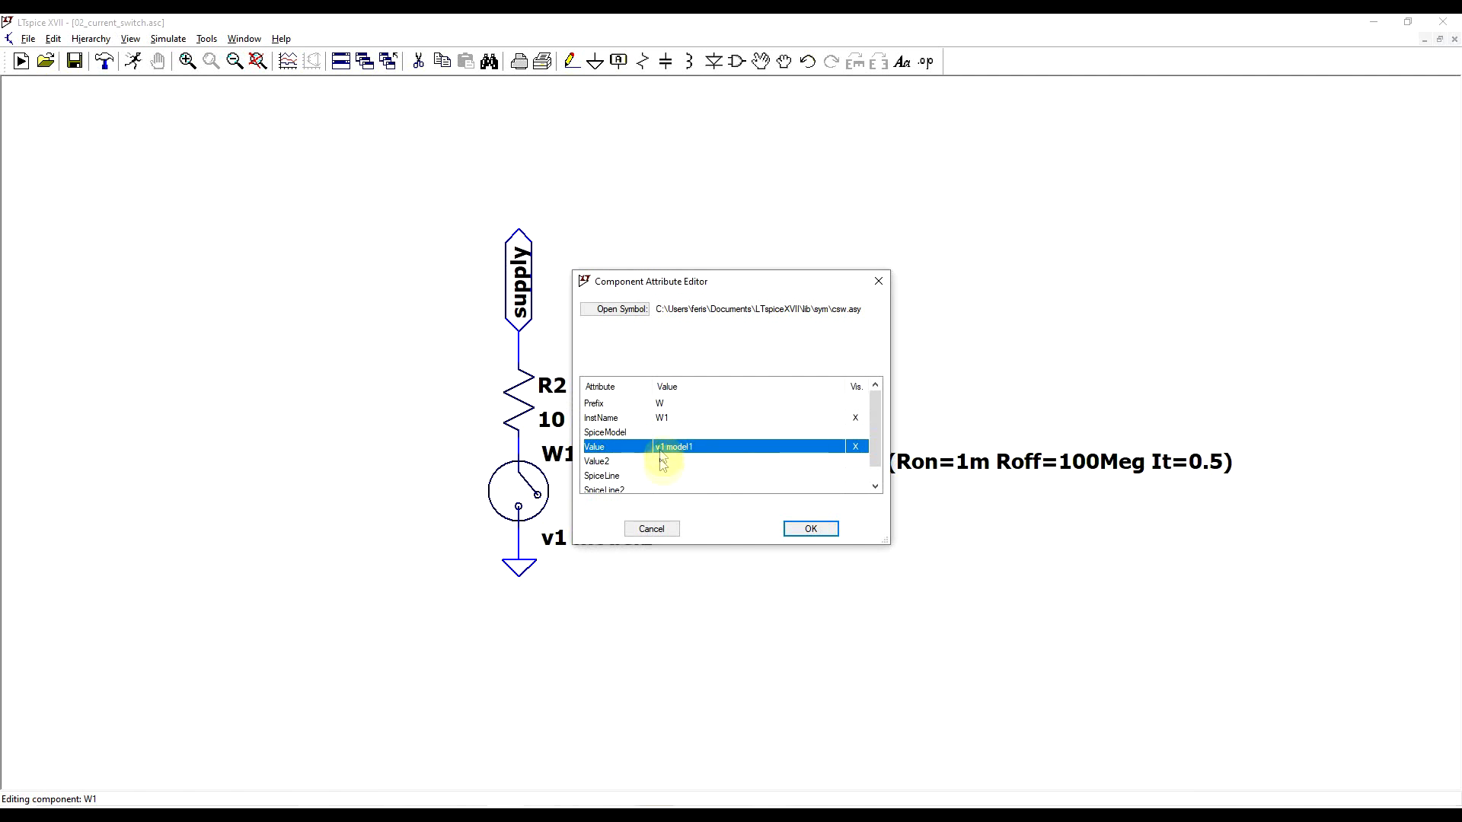
click(652, 528)
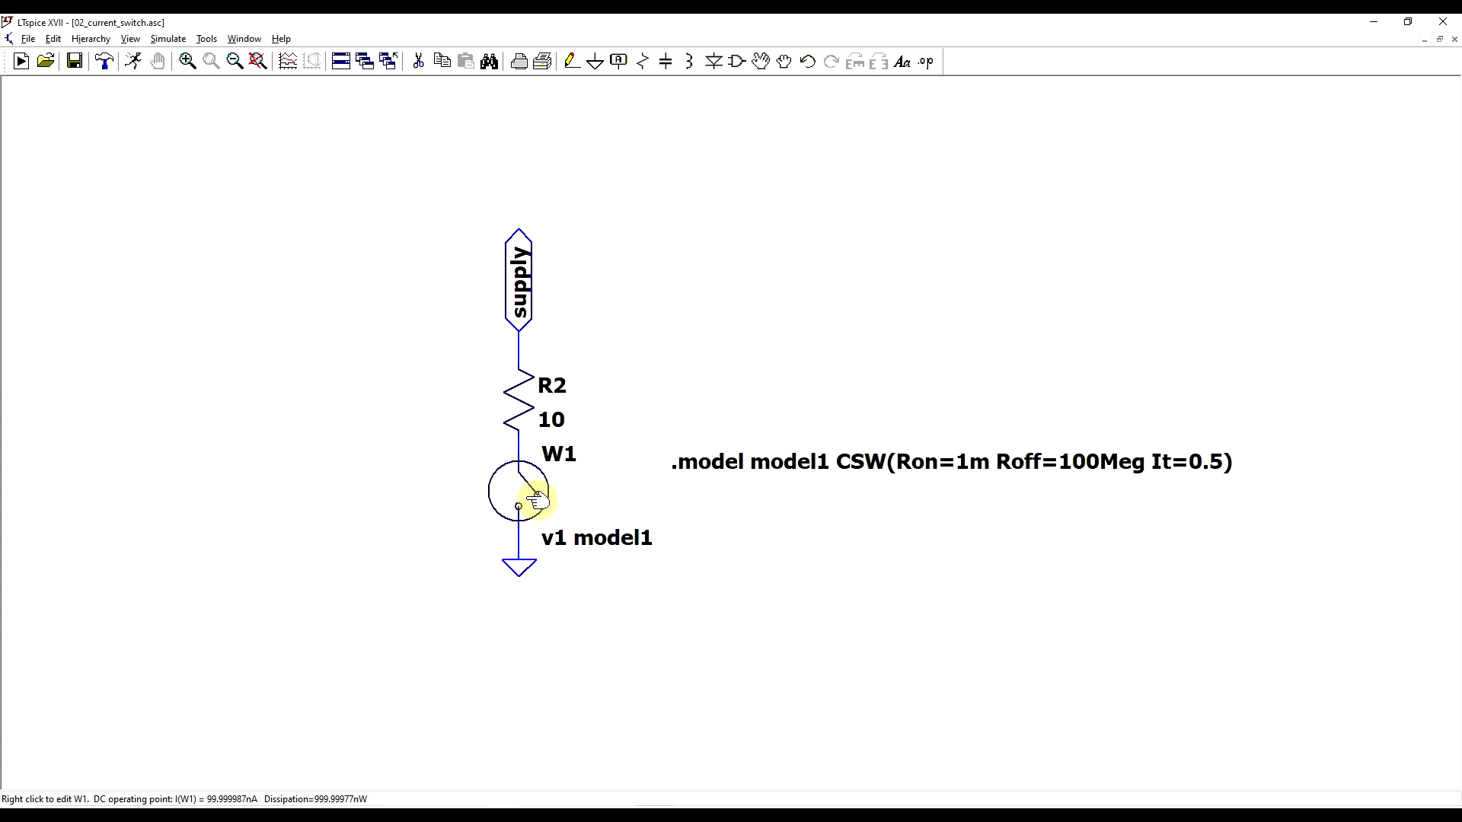
- Simulate the current switch circuit and plot the current through V1 together with the current through R1
scroll(549, 548, down, 3)
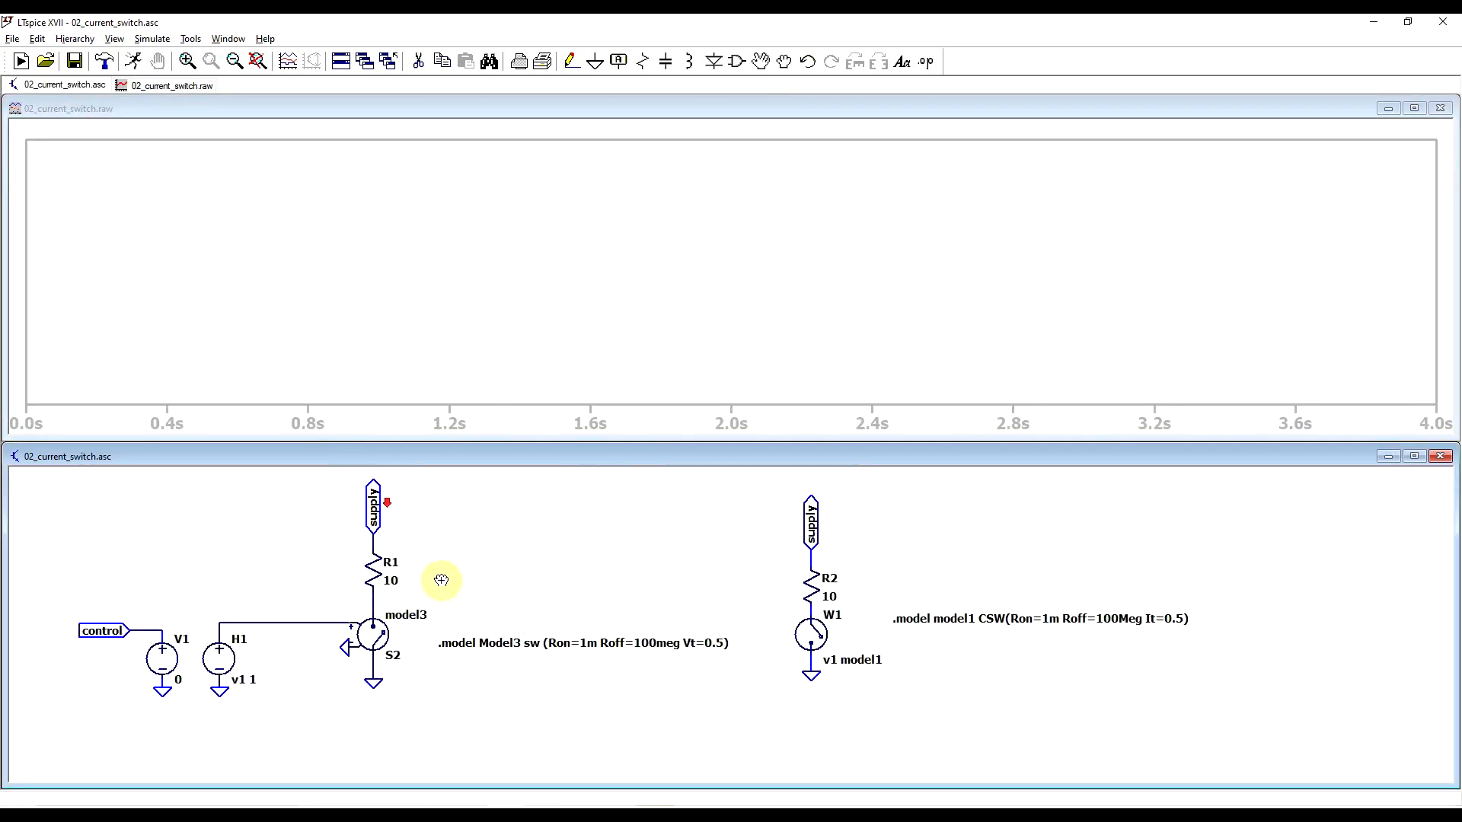
click(553, 552)
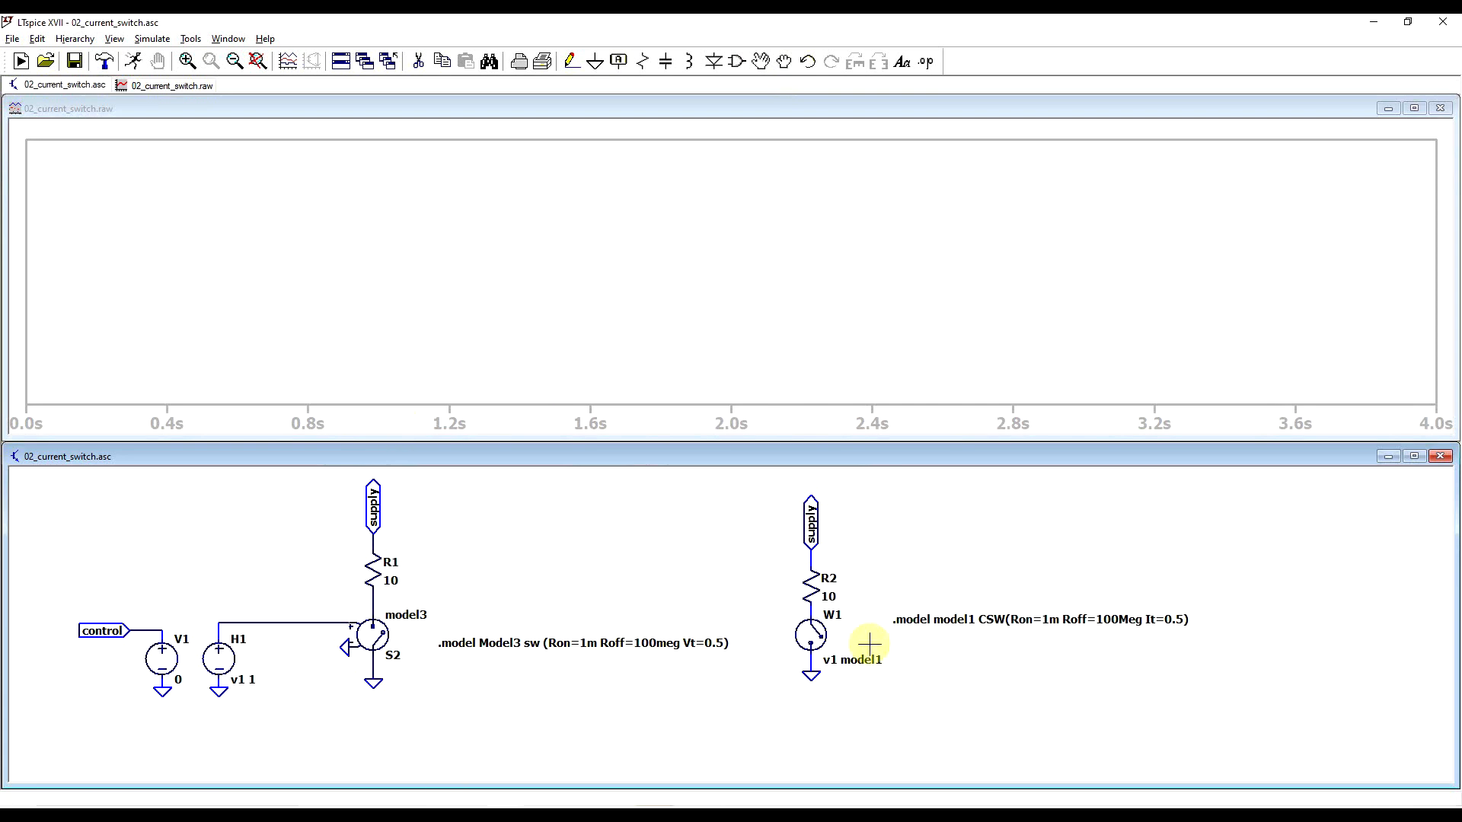
click(171, 656)
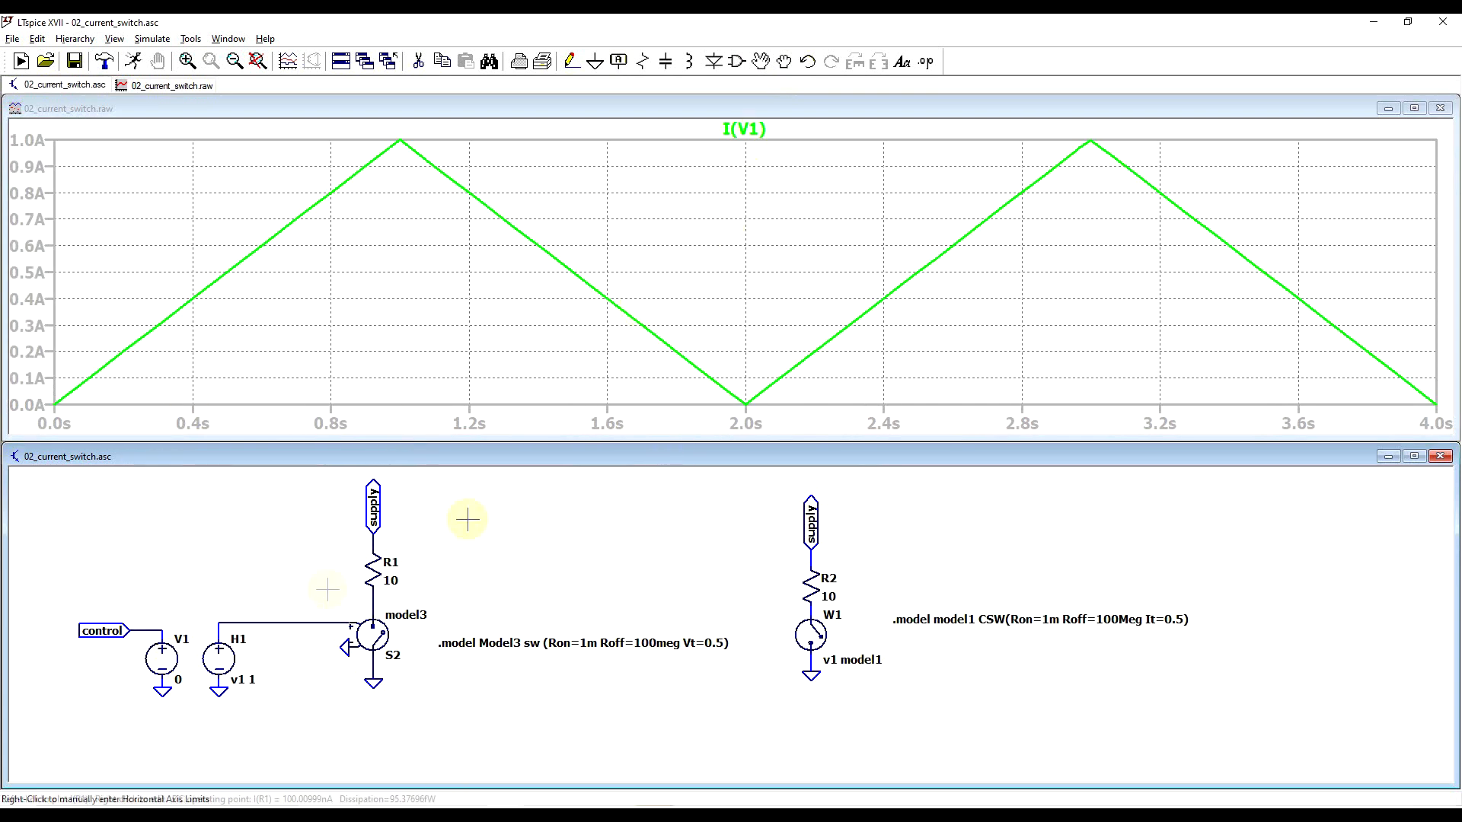
click(383, 591)
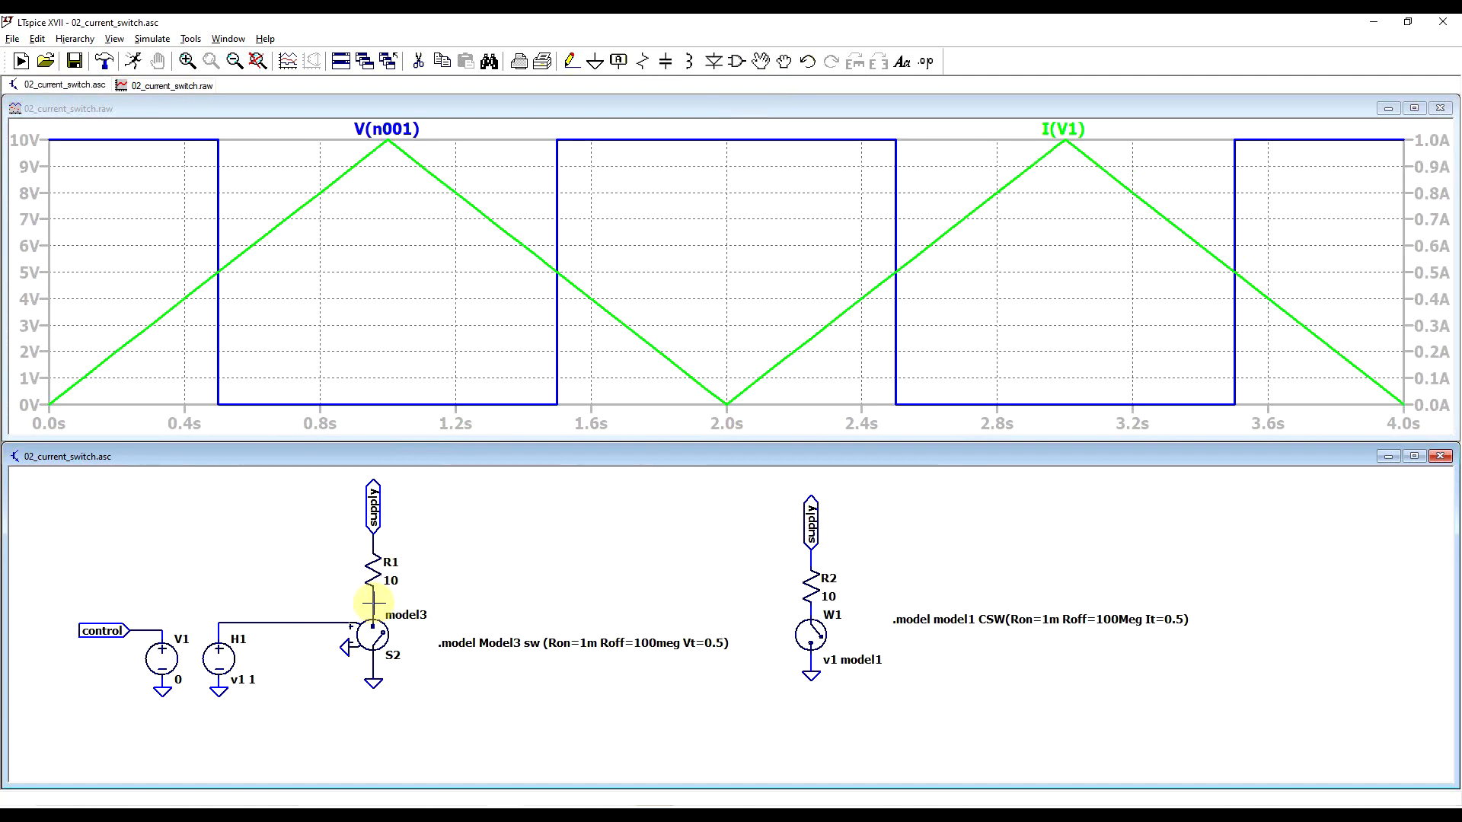
click(373, 602)
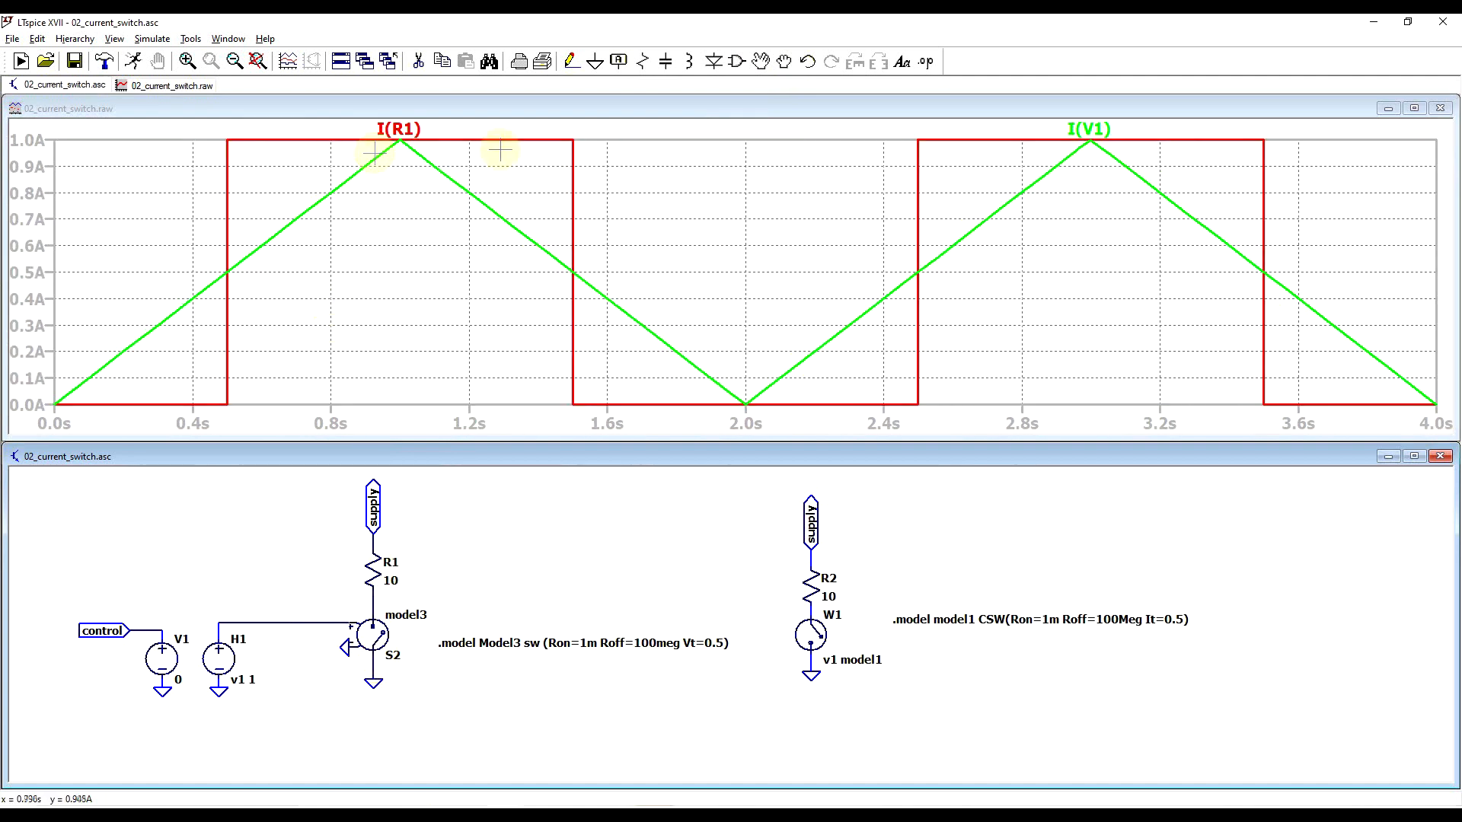
- Measure the V1 current with a cursor at the first turn-on of R1, and add the R2 current to the plot
click(412, 130)
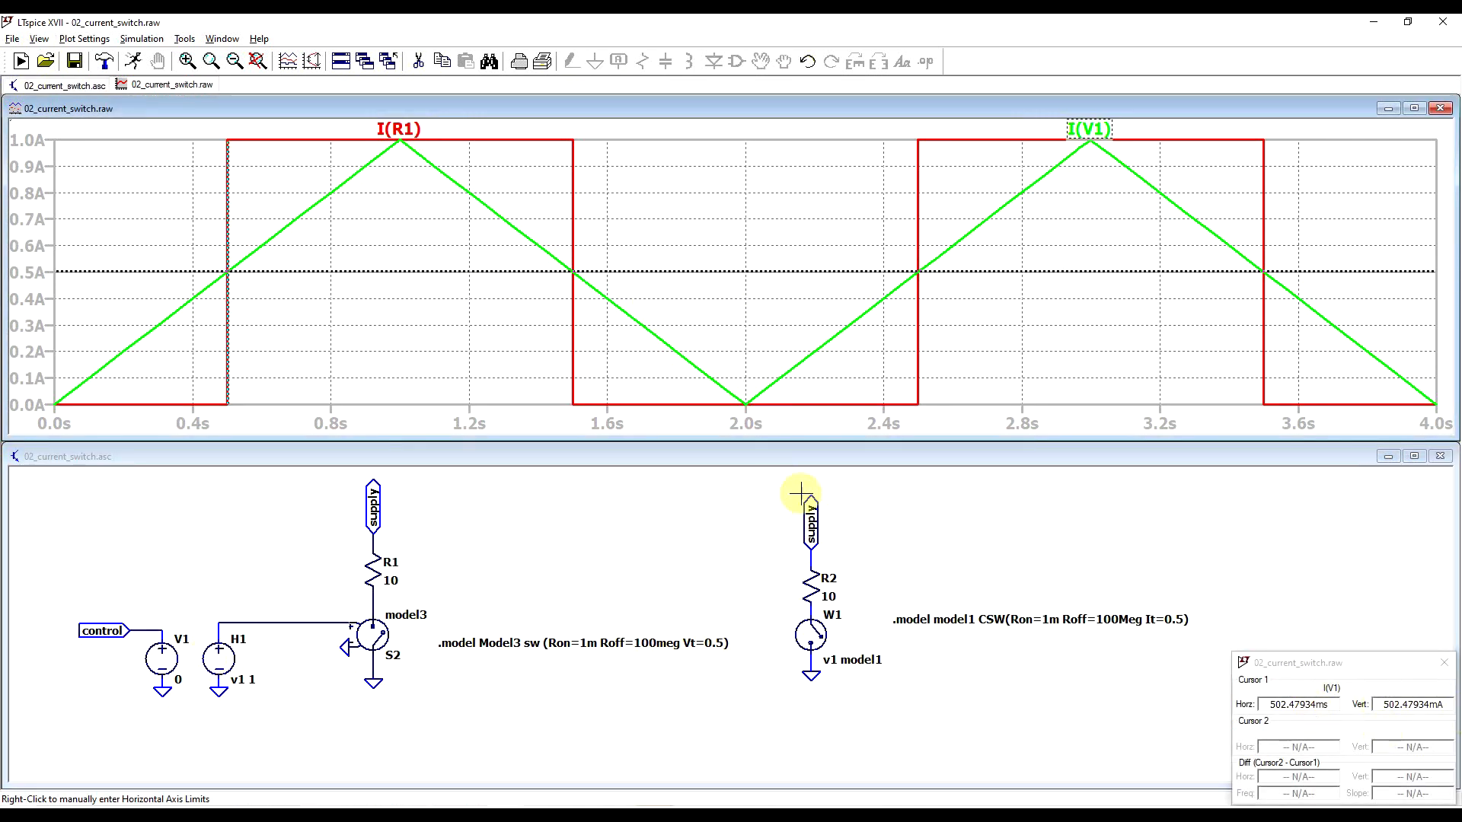
click(973, 561)
click(813, 586)
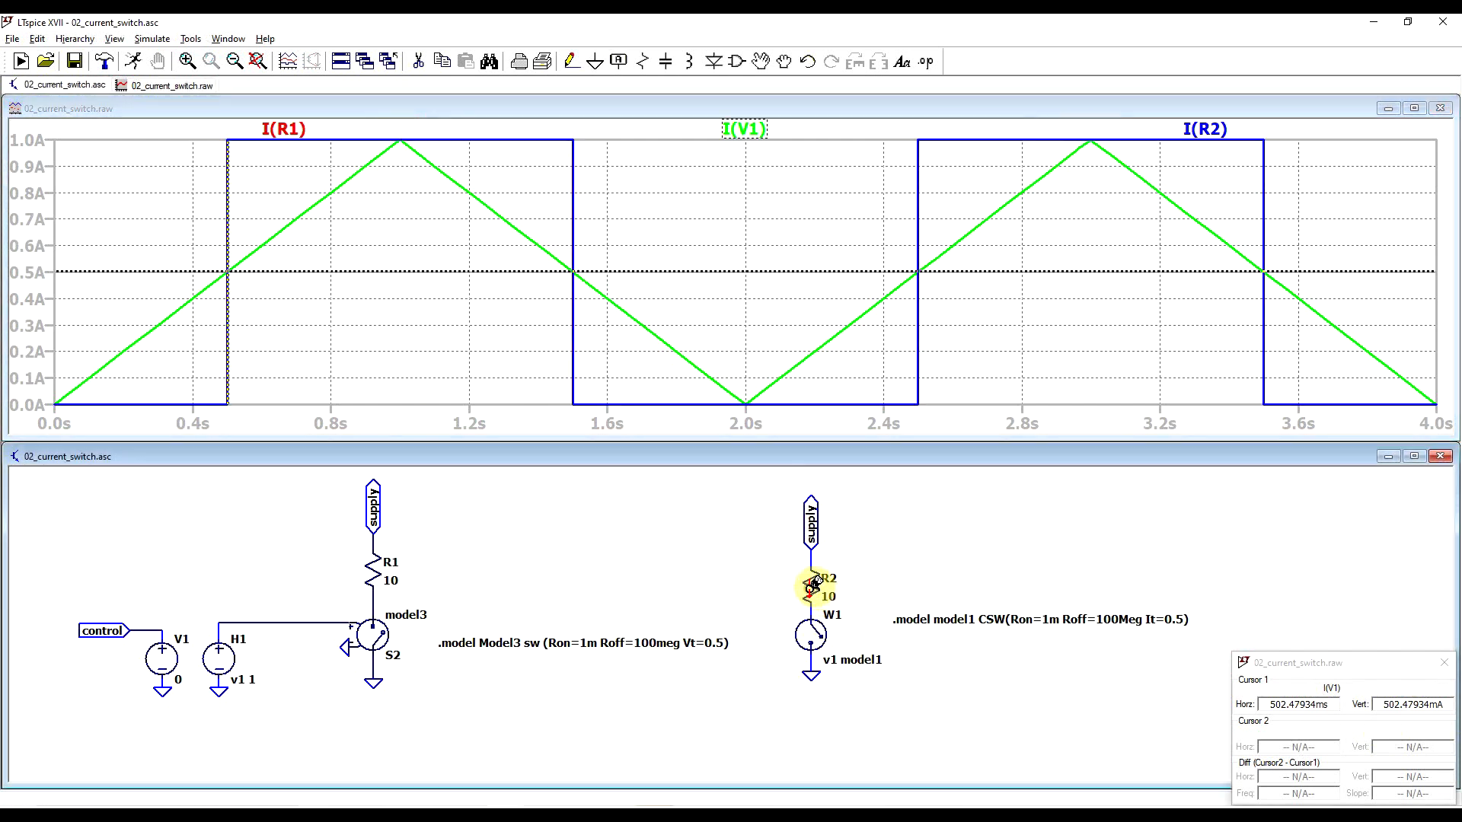
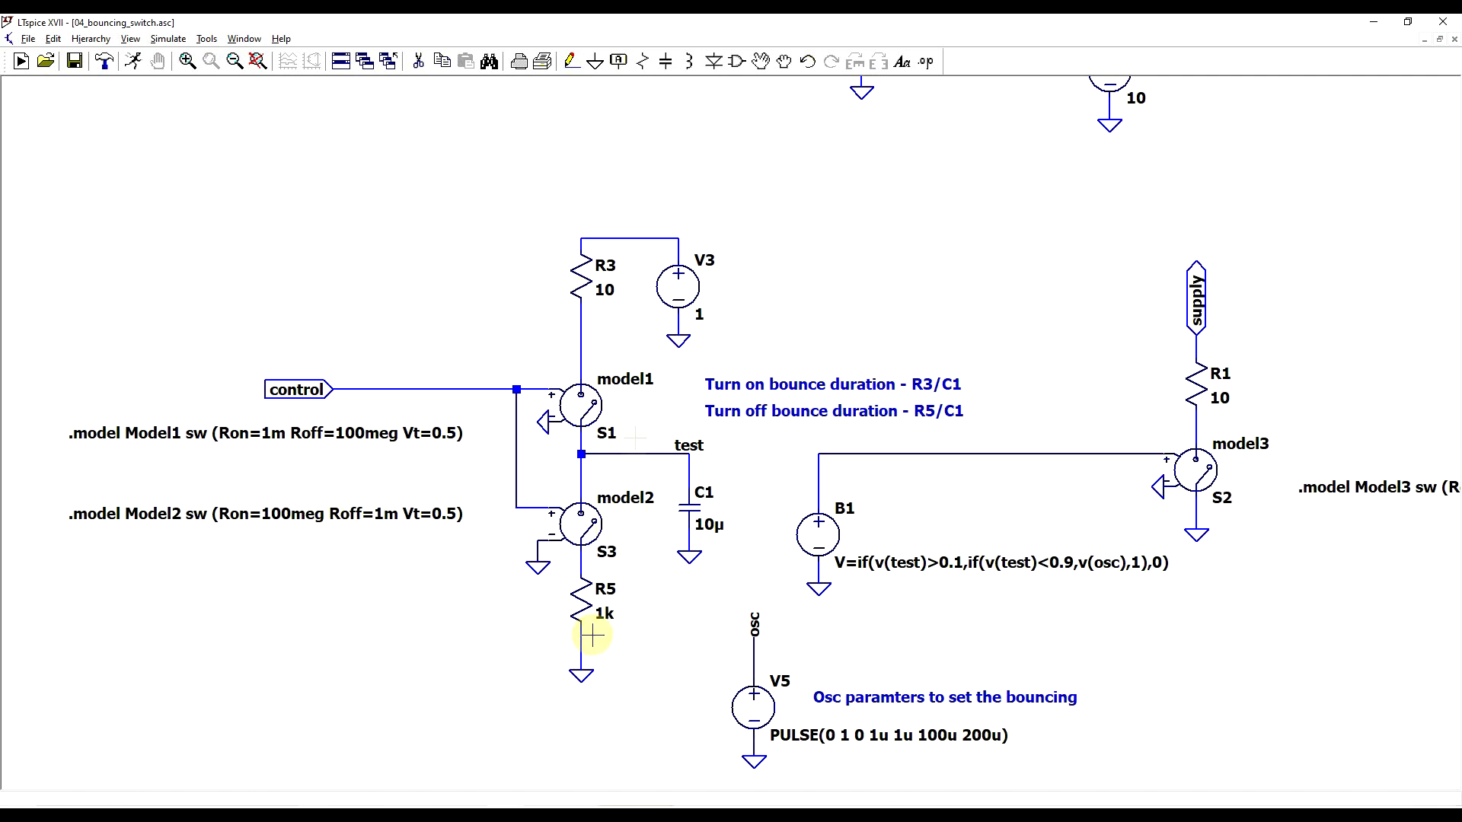
scroll(525, 602, down, 1)
scroll(723, 574, up, 1)
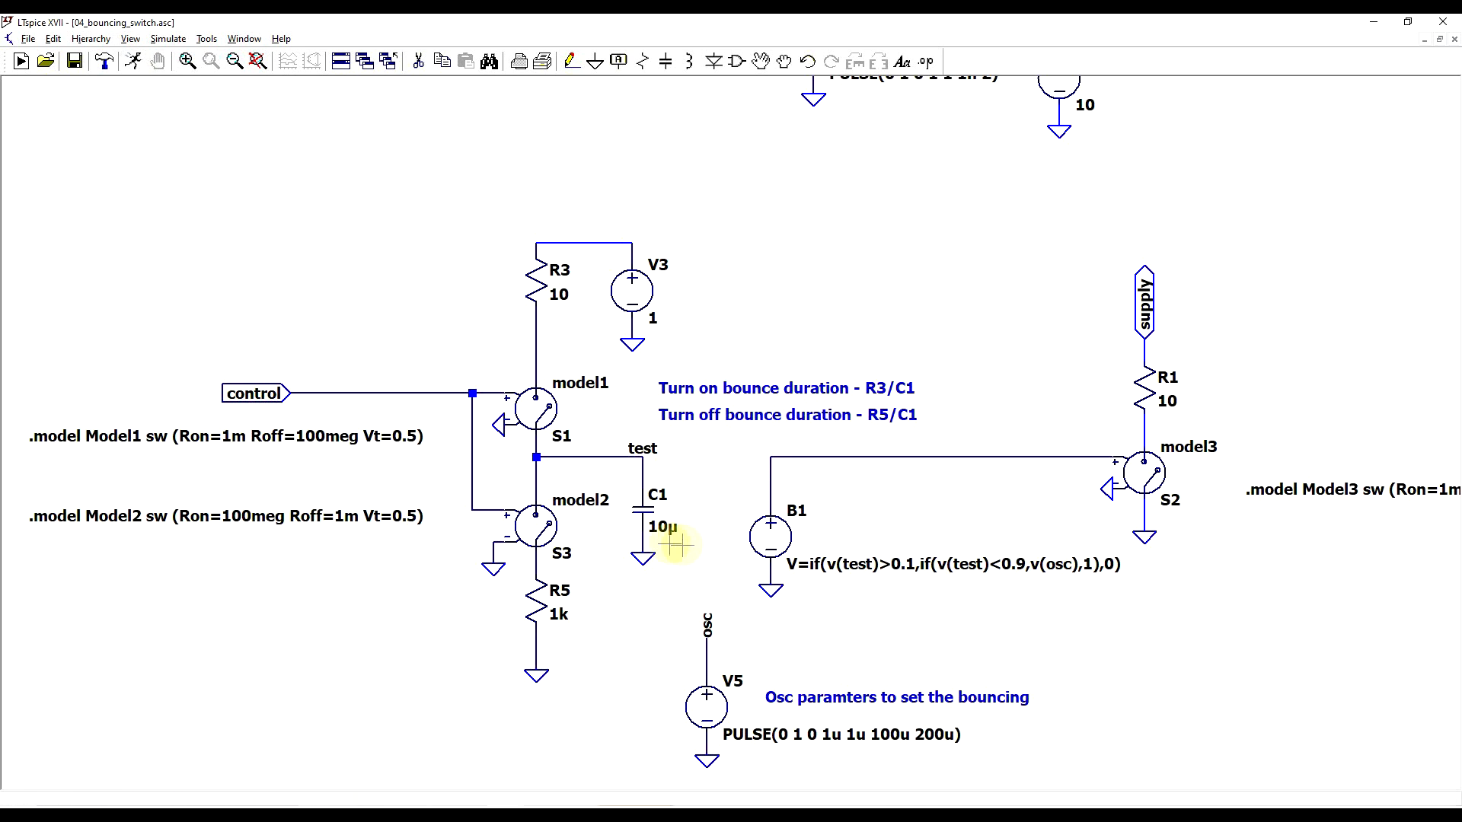
scroll(697, 543, down, 1)
scroll(718, 542, up, 1)
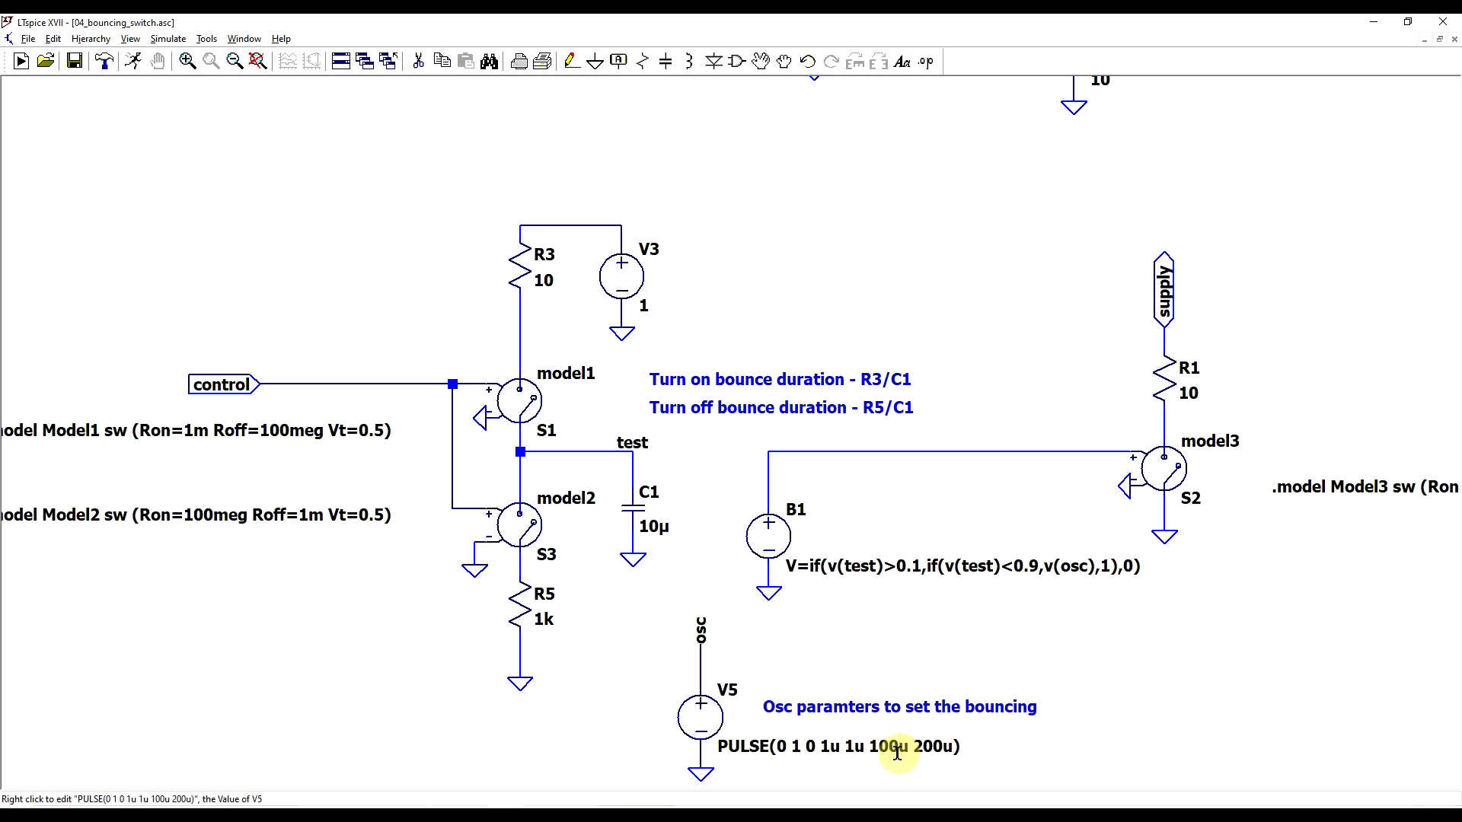
- Simulate the bouncing switch circuit and plot V(control) and V(test) in the same pane
click(133, 61)
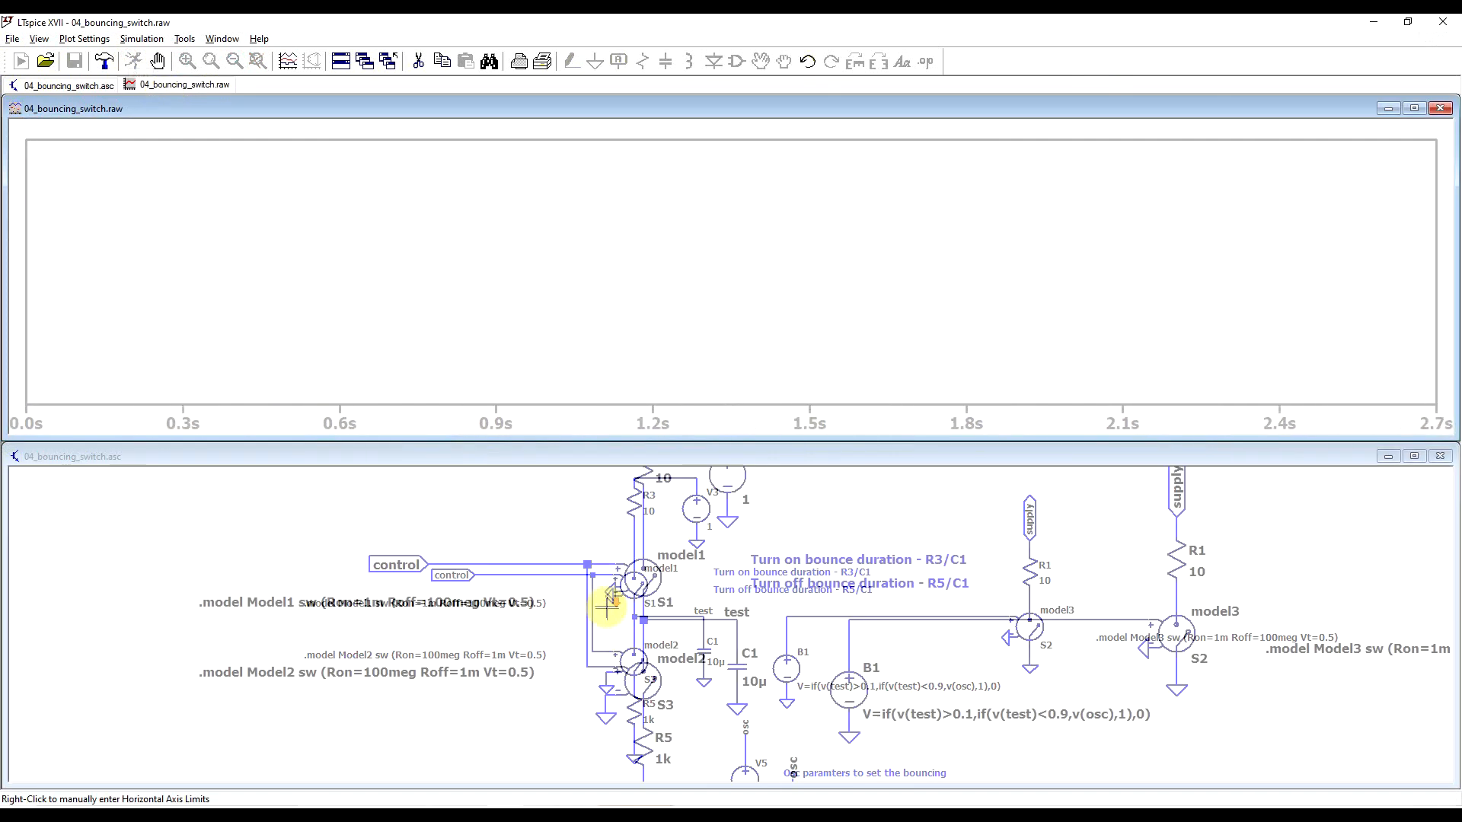
click(526, 563)
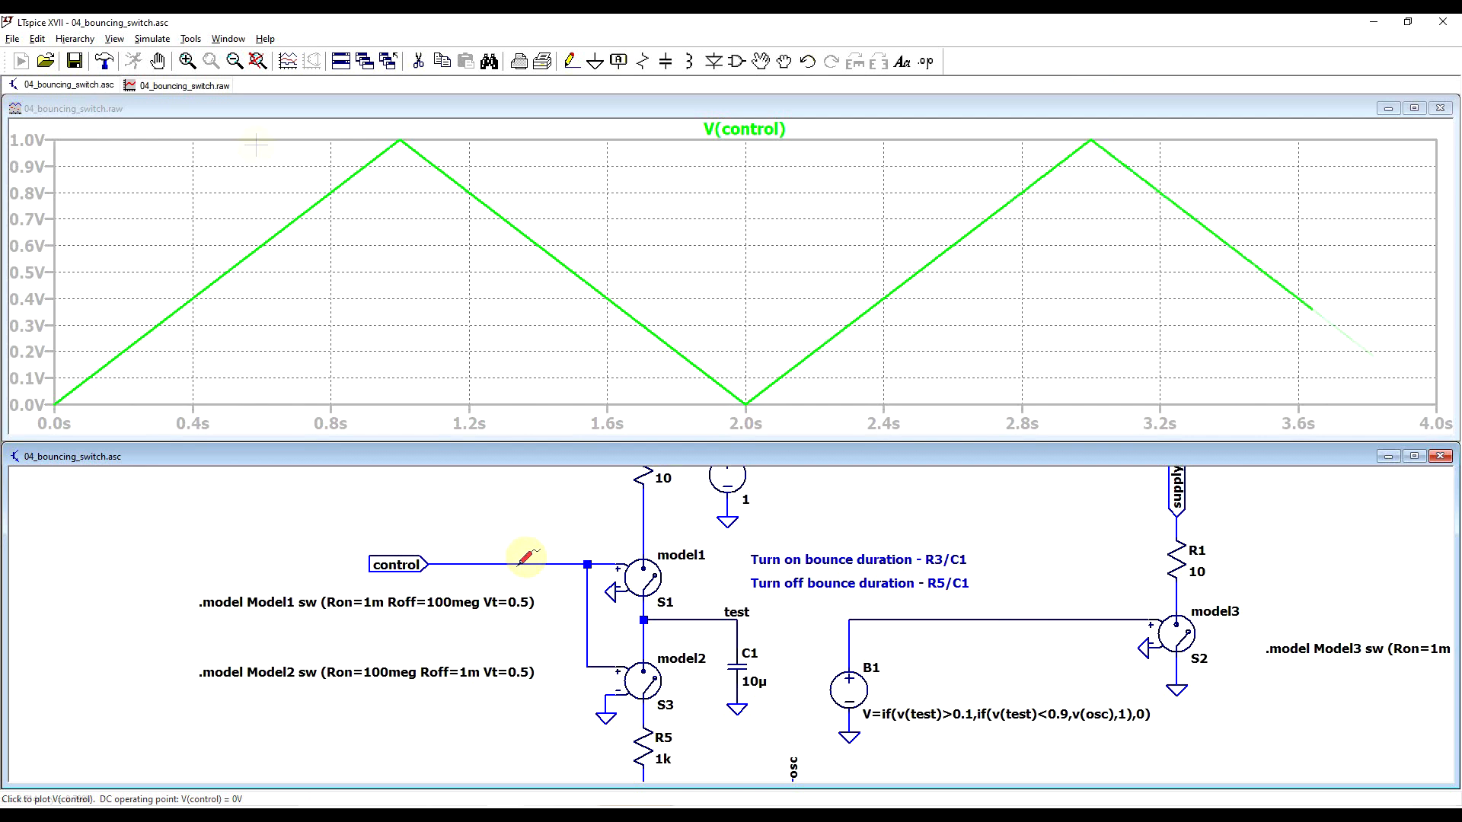
click(703, 621)
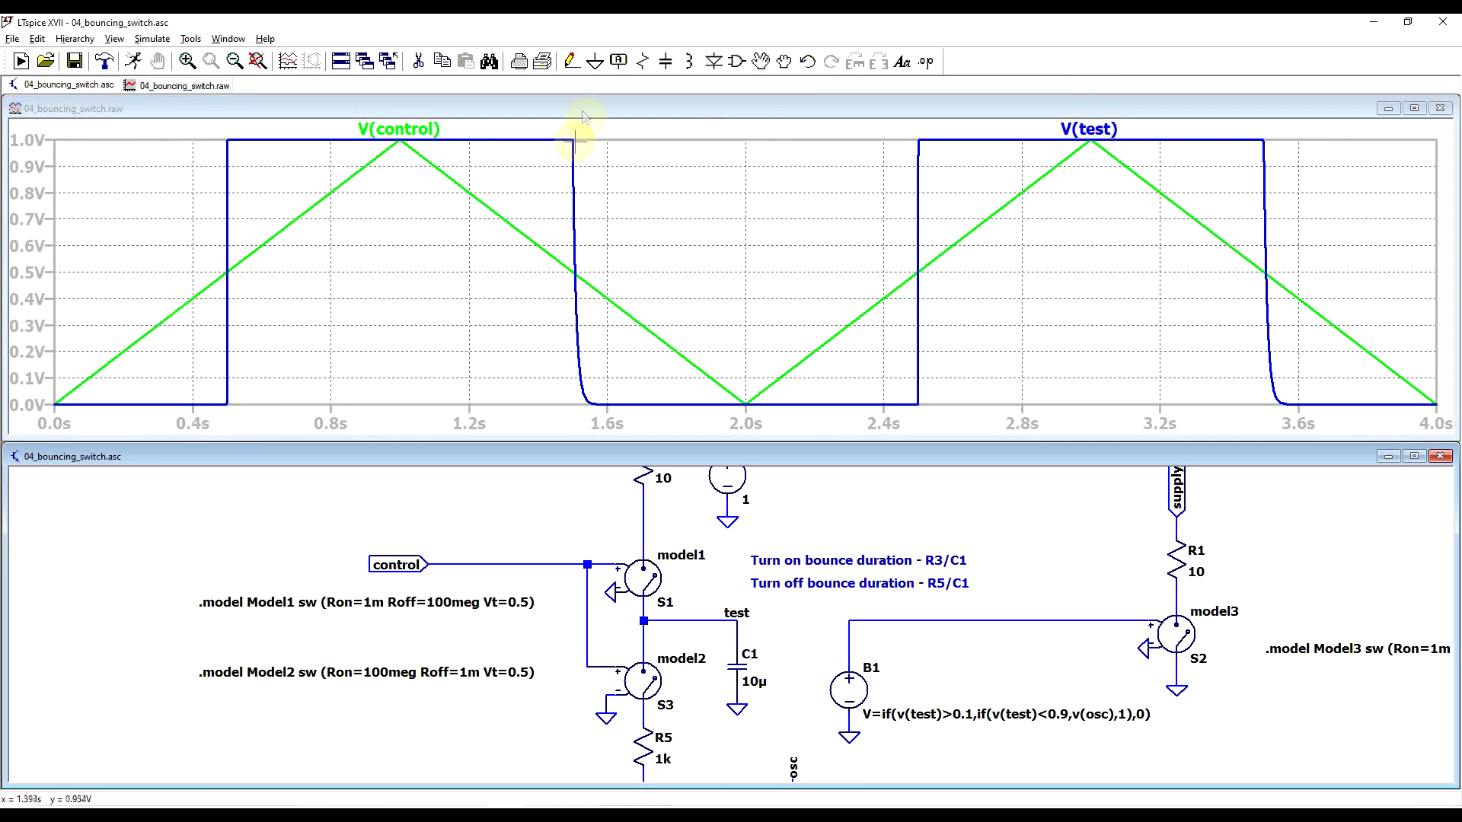
- Plot only the output voltage of source B1, on the wire driving switch S2
scroll(669, 571, down, 5)
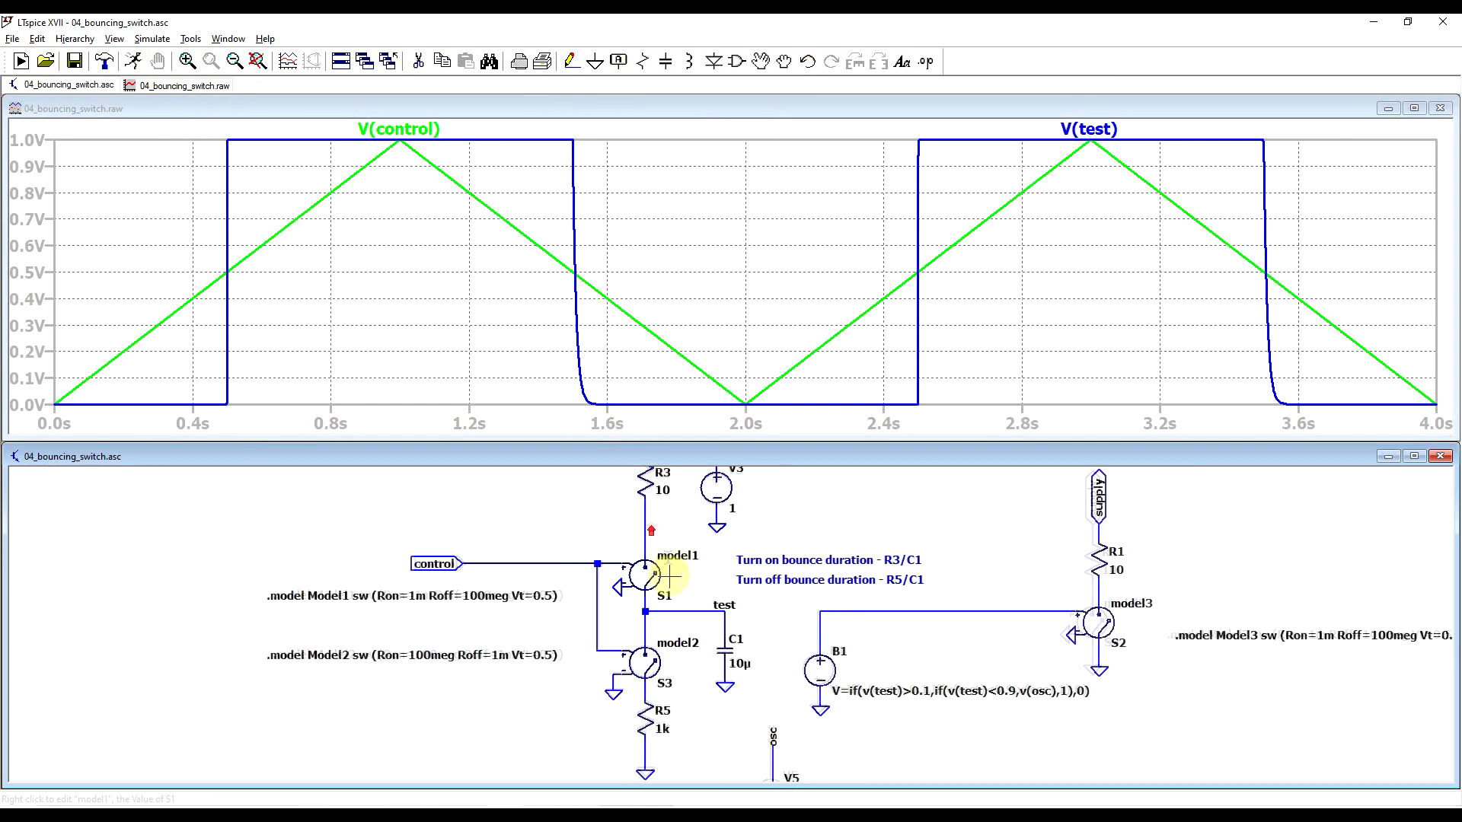
scroll(776, 723, up, 4)
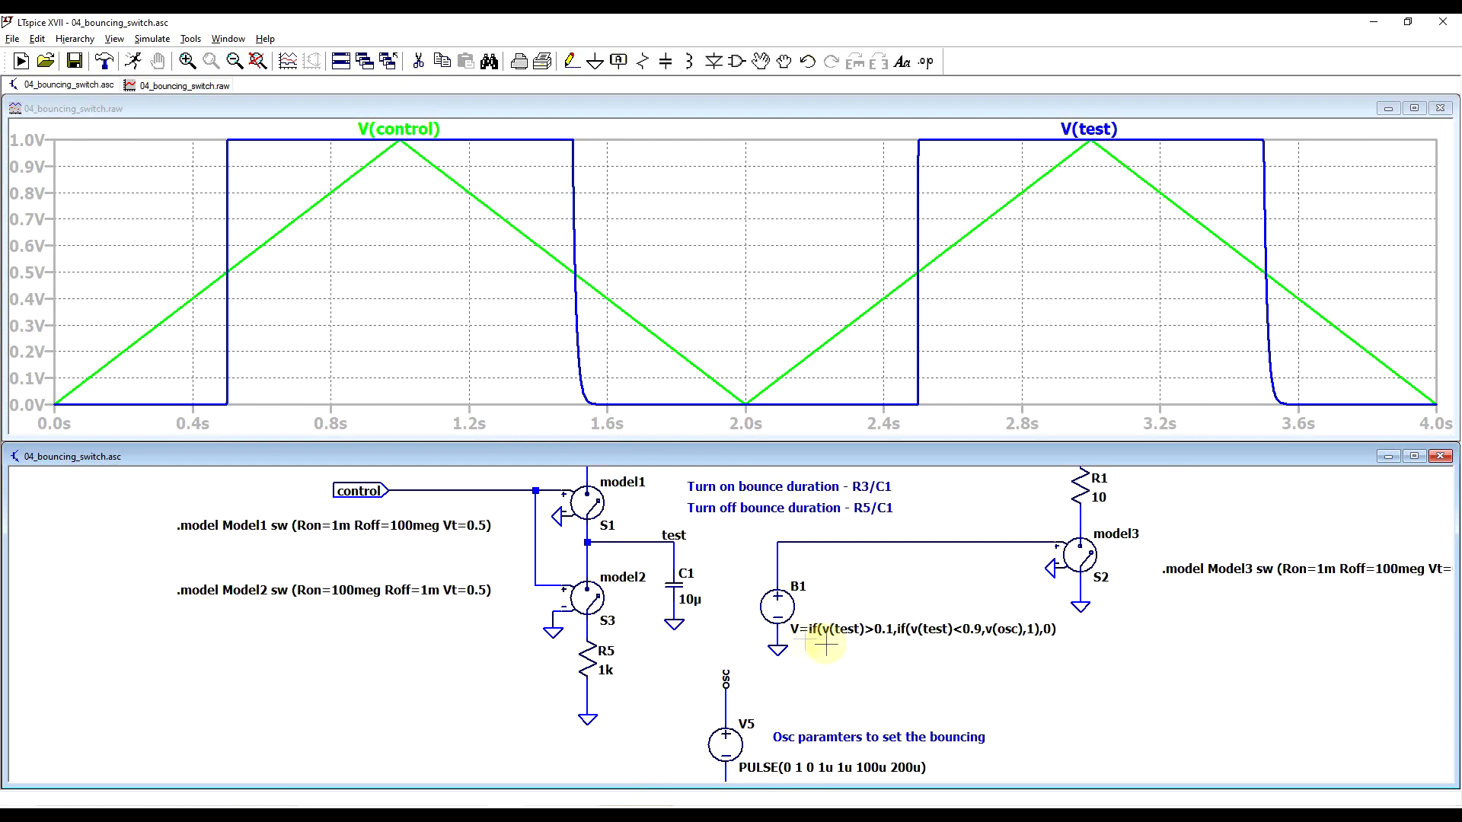
click(803, 543)
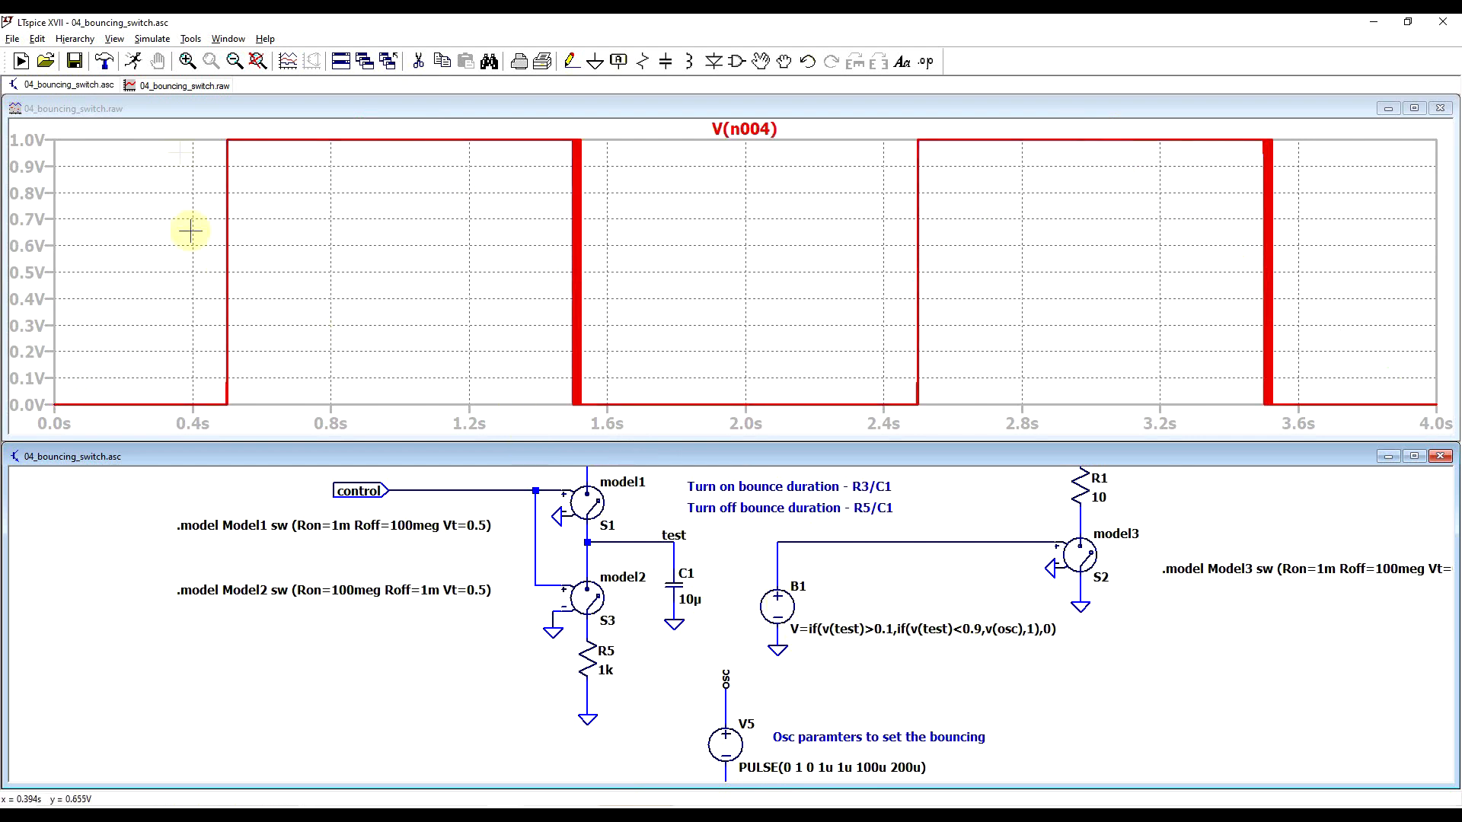
- Compare the B1 output around its first turn-on near 500 ms with V(osc) plotted in a separate pane above it
drag(199, 122, 217, 205)
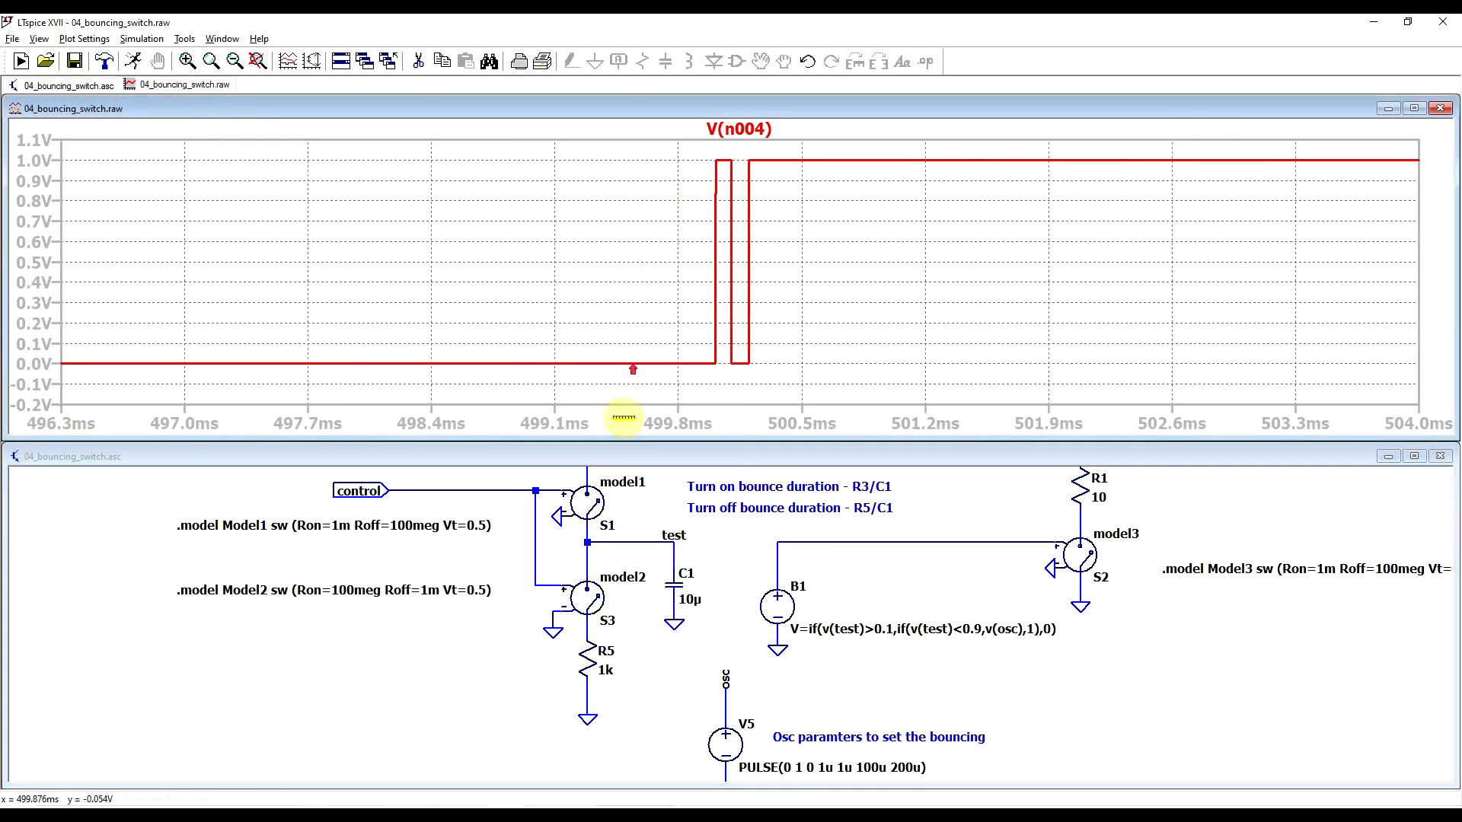
scroll(685, 669, down, 3)
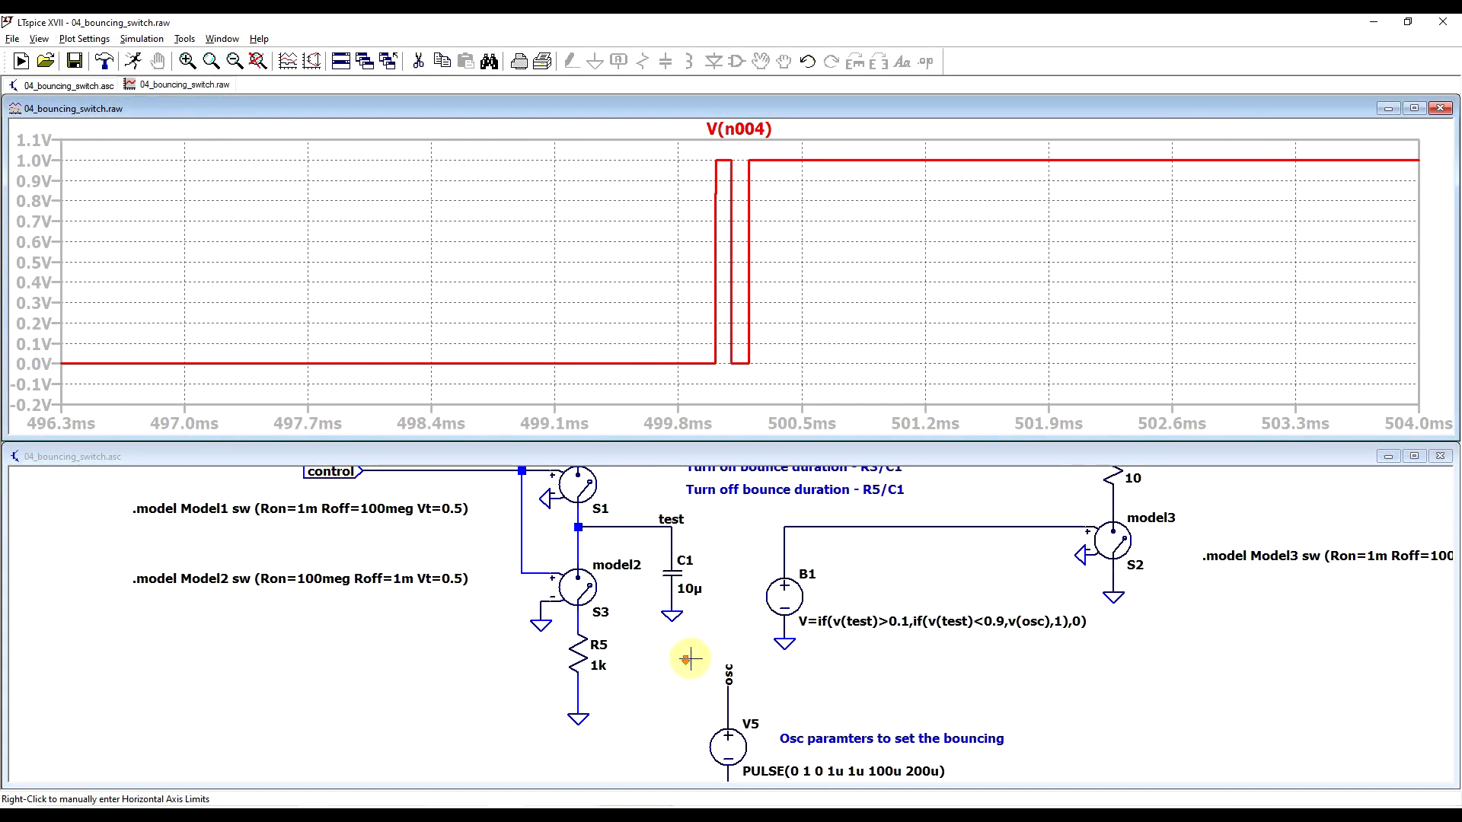
click(719, 687)
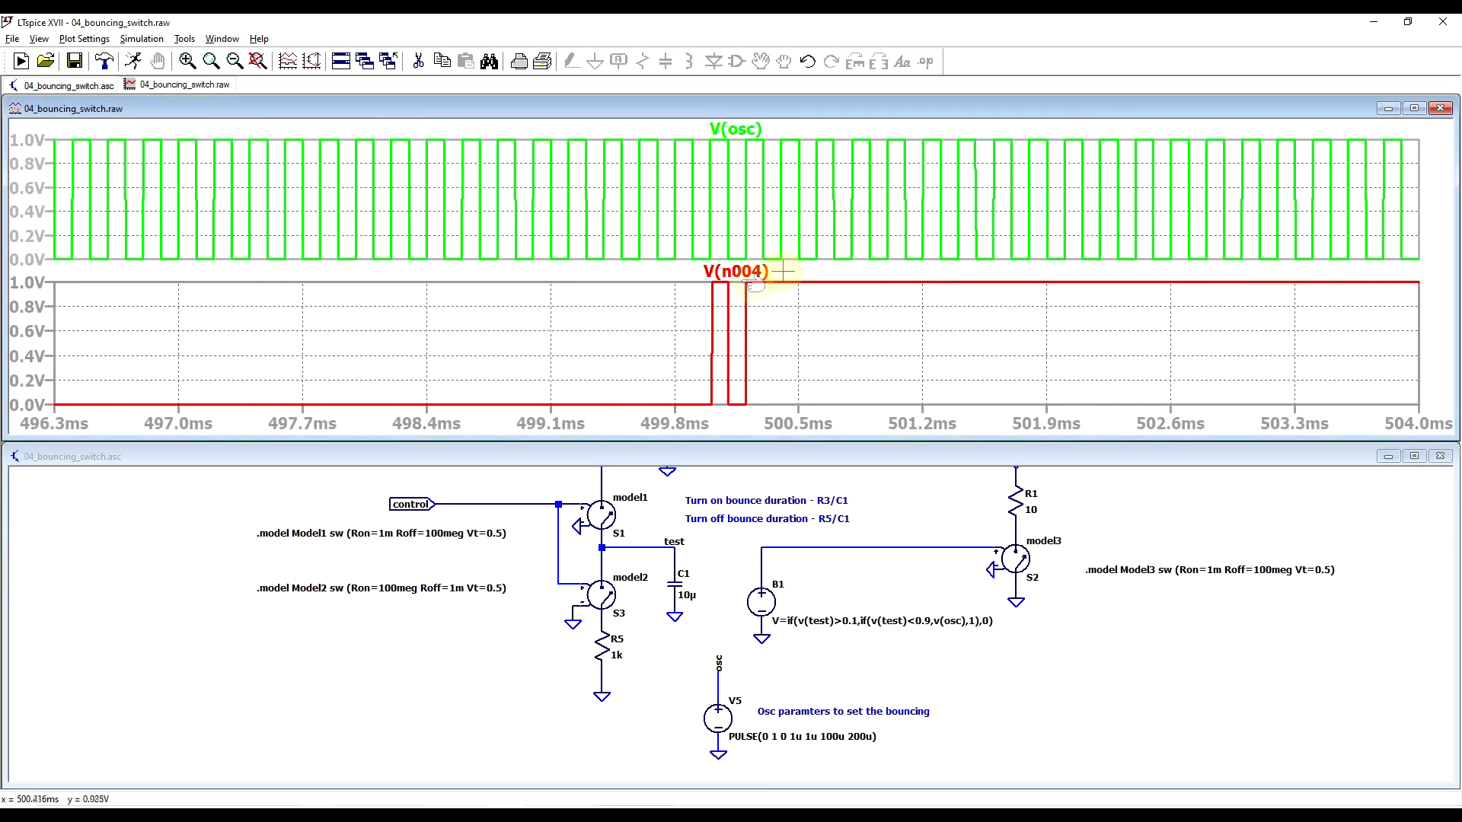
- Compare V(osc) with the B1 output over the first turn-off, from about 1.500 s to 1.524 s
drag(720, 269, 754, 261)
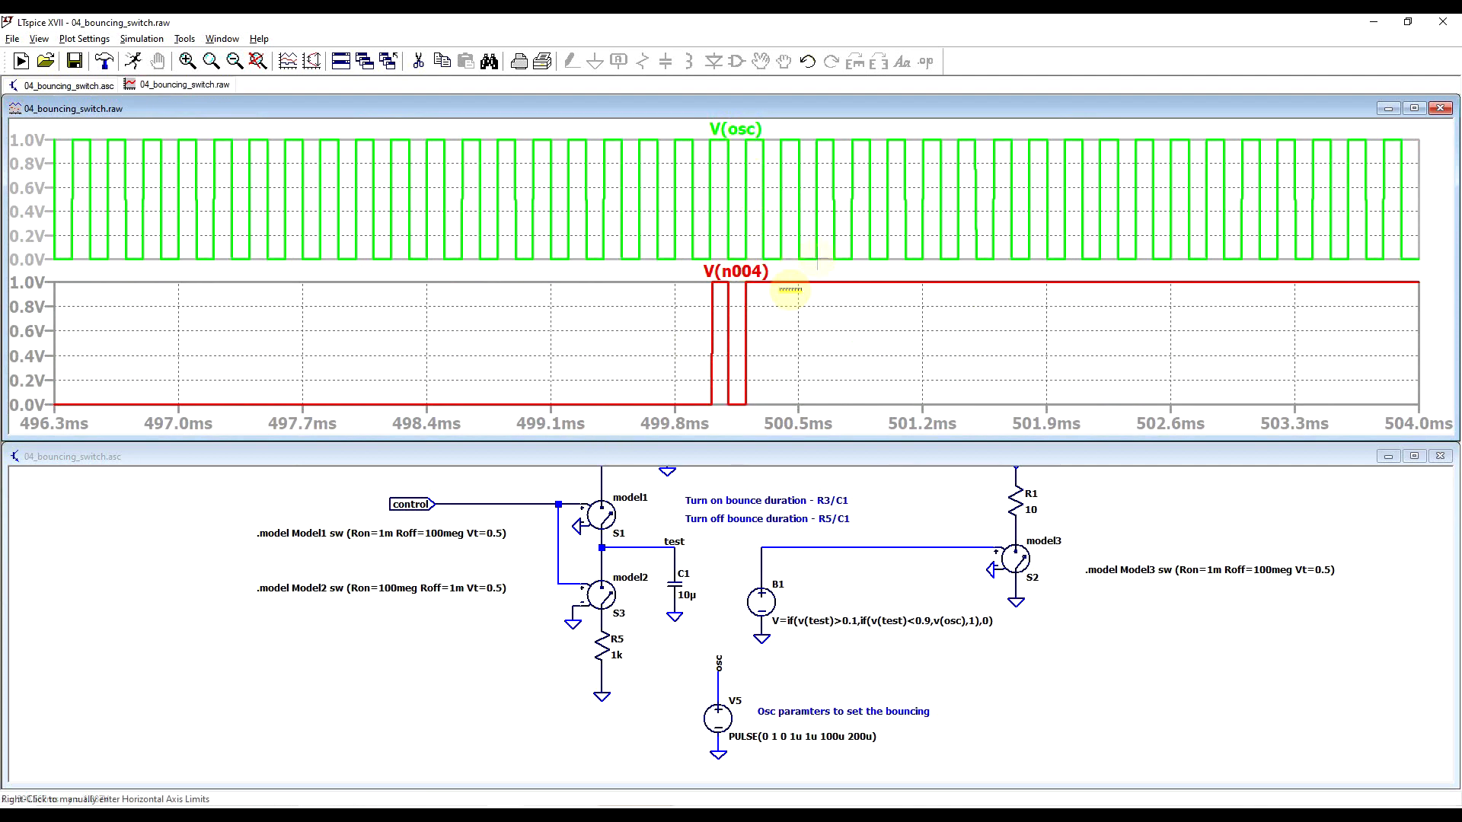
right_click(795, 340)
click(838, 345)
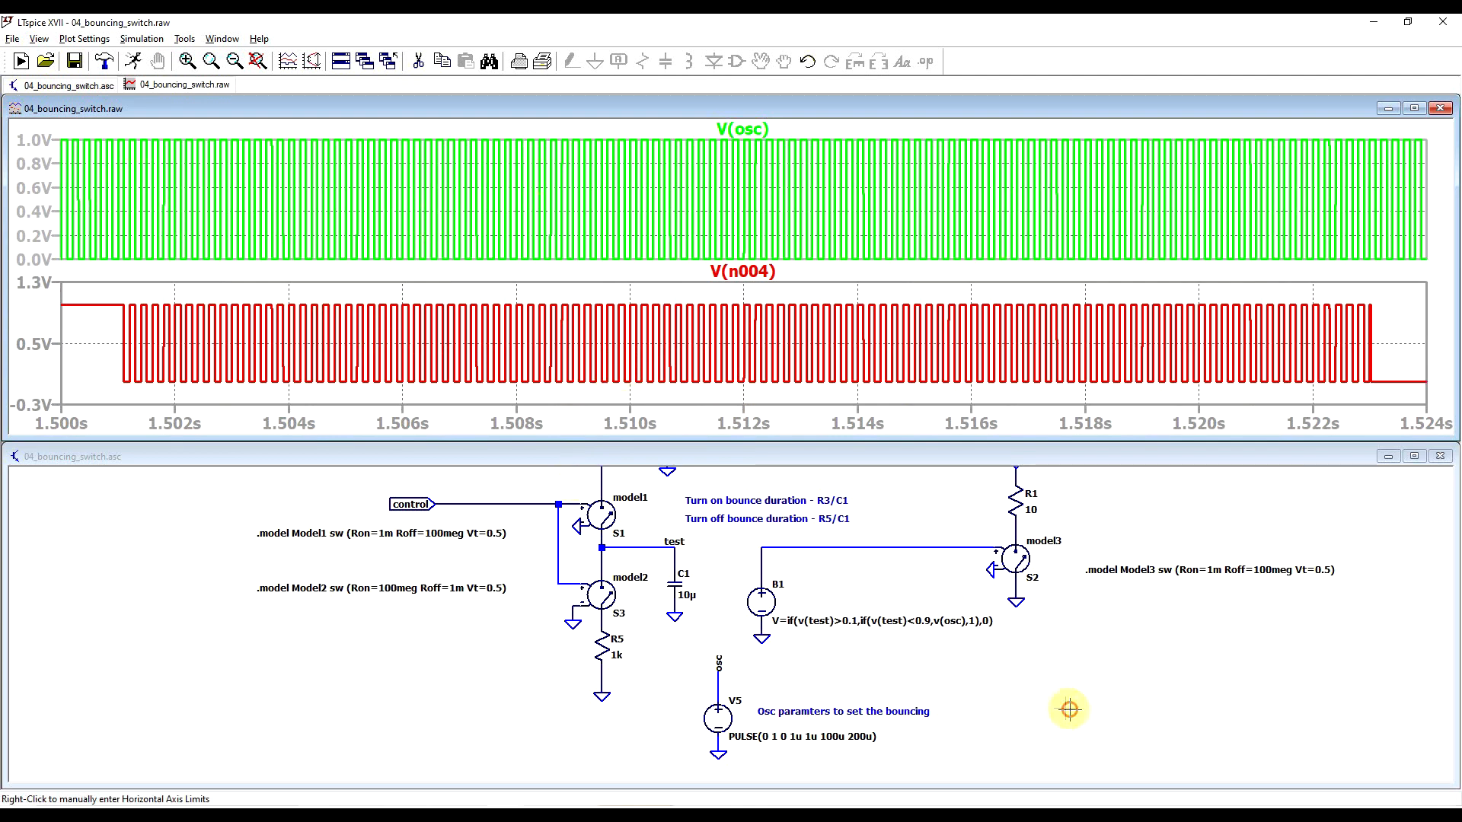
- Plot the R1 current in place of V(osc), delete the B1 output pane, and fit the full simulation time in the plot
scroll(1064, 705, down, 1)
click(1024, 536)
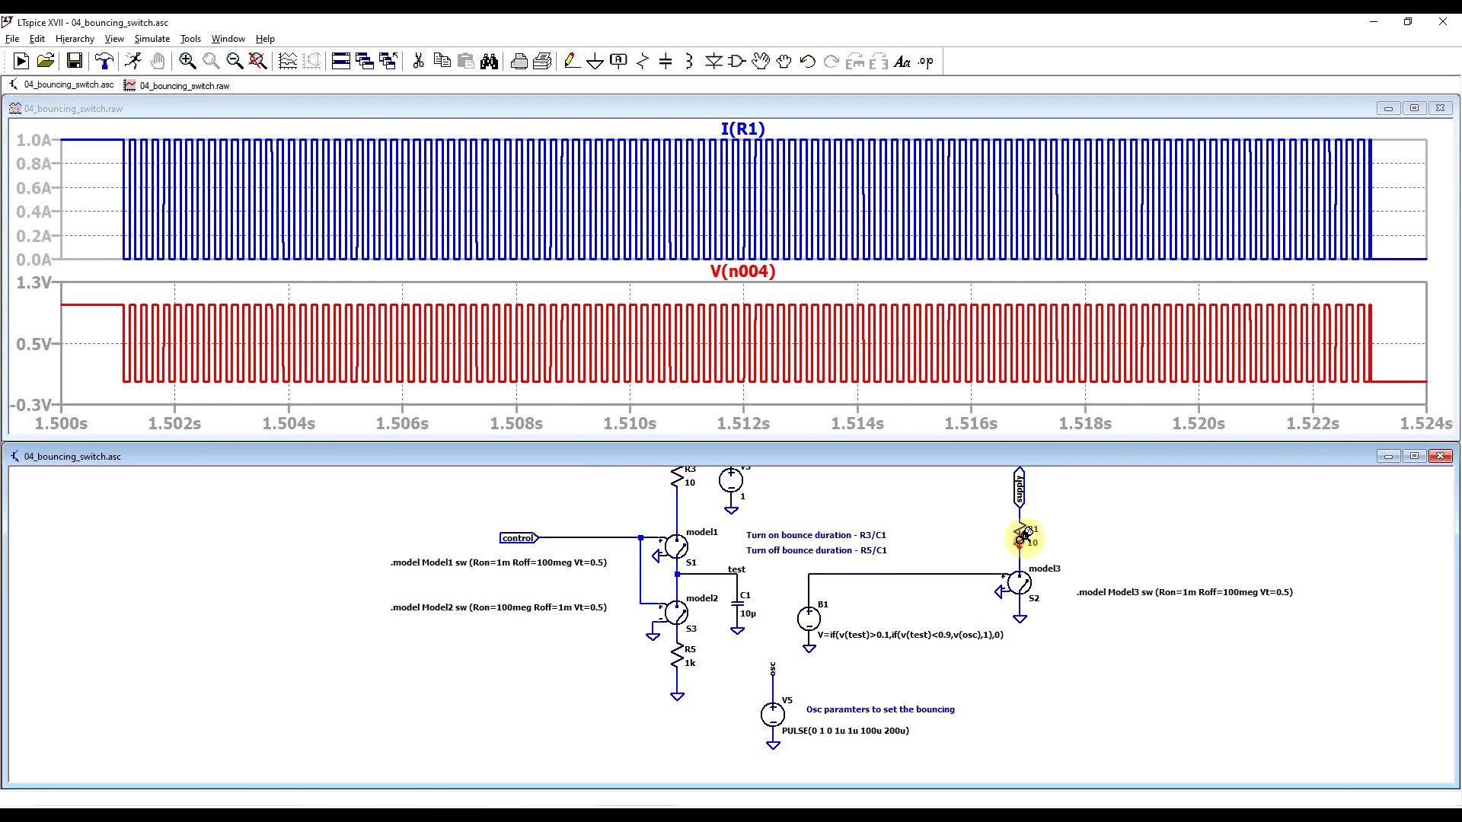
right_click(816, 366)
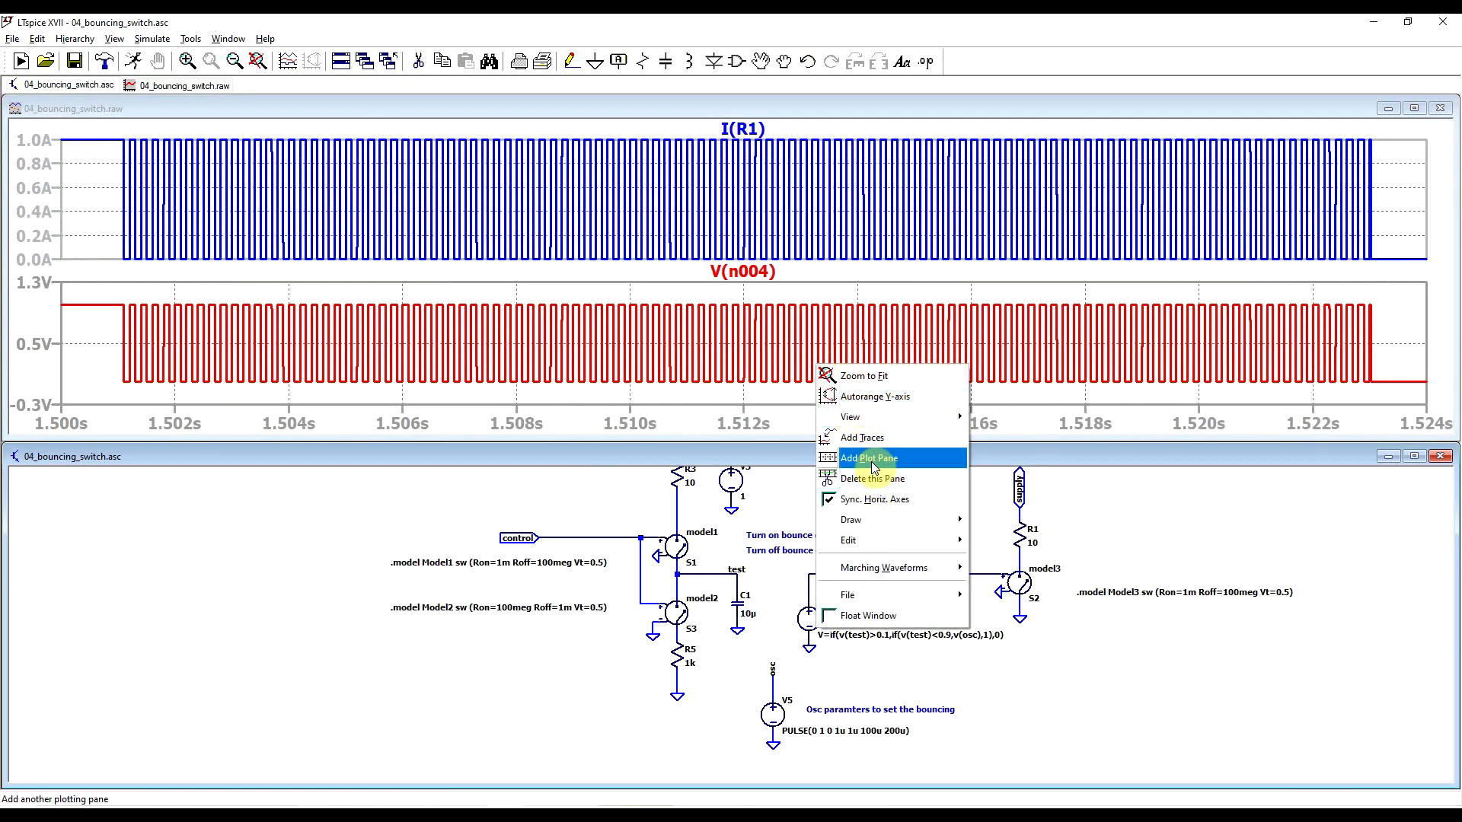
click(876, 479)
right_click(967, 282)
click(1014, 295)
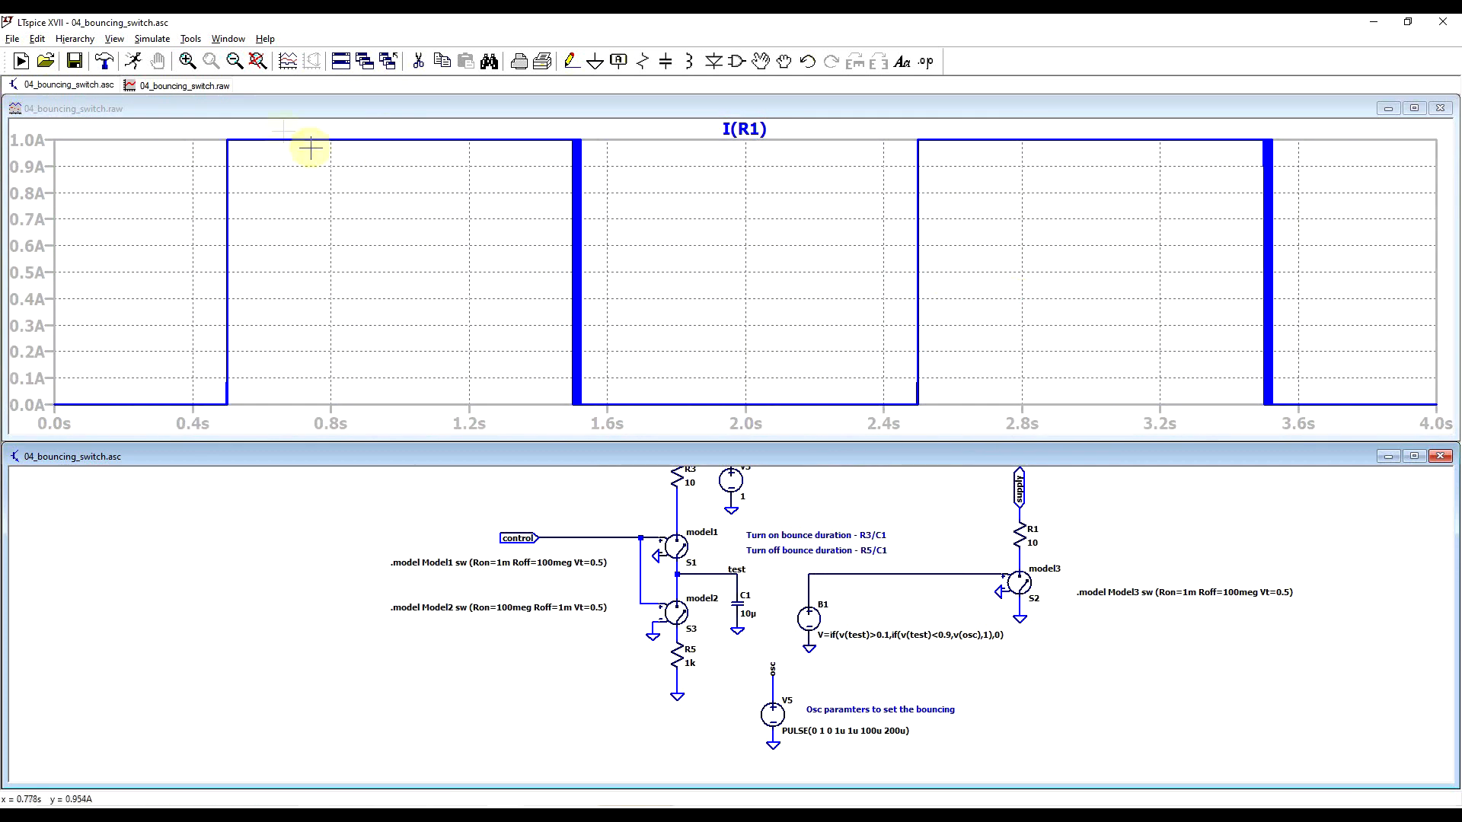
- Examine the R1 current's bouncing at the first turn-on near 500 ms and at the first turn-off, from about 1.497 s to 1.527 s
drag(194, 134, 255, 424)
drag(633, 142, 678, 413)
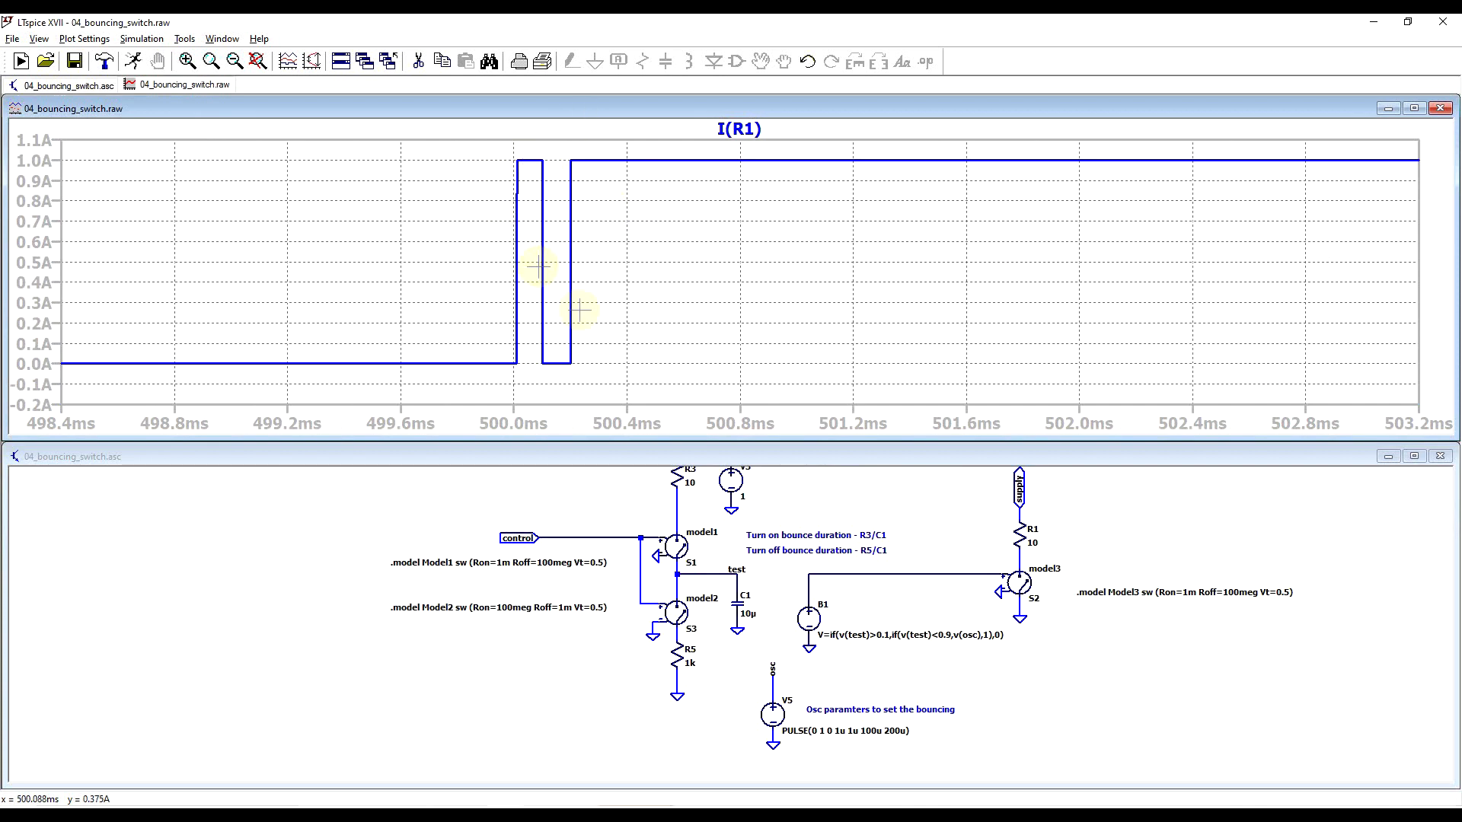
right_click(649, 256)
click(669, 260)
drag(561, 122, 596, 399)
drag(457, 150, 765, 403)
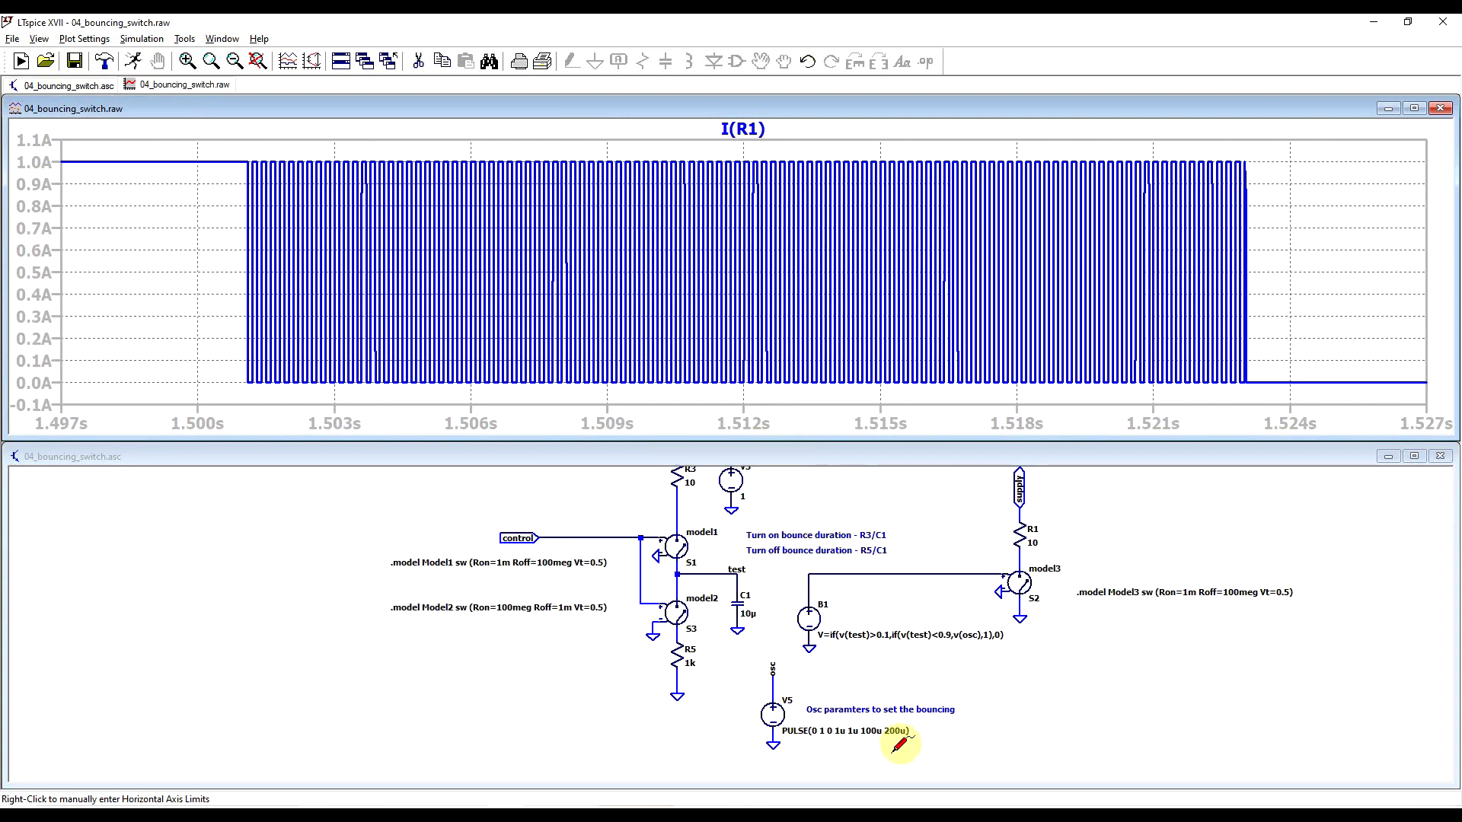
scroll(845, 716, up, 2)
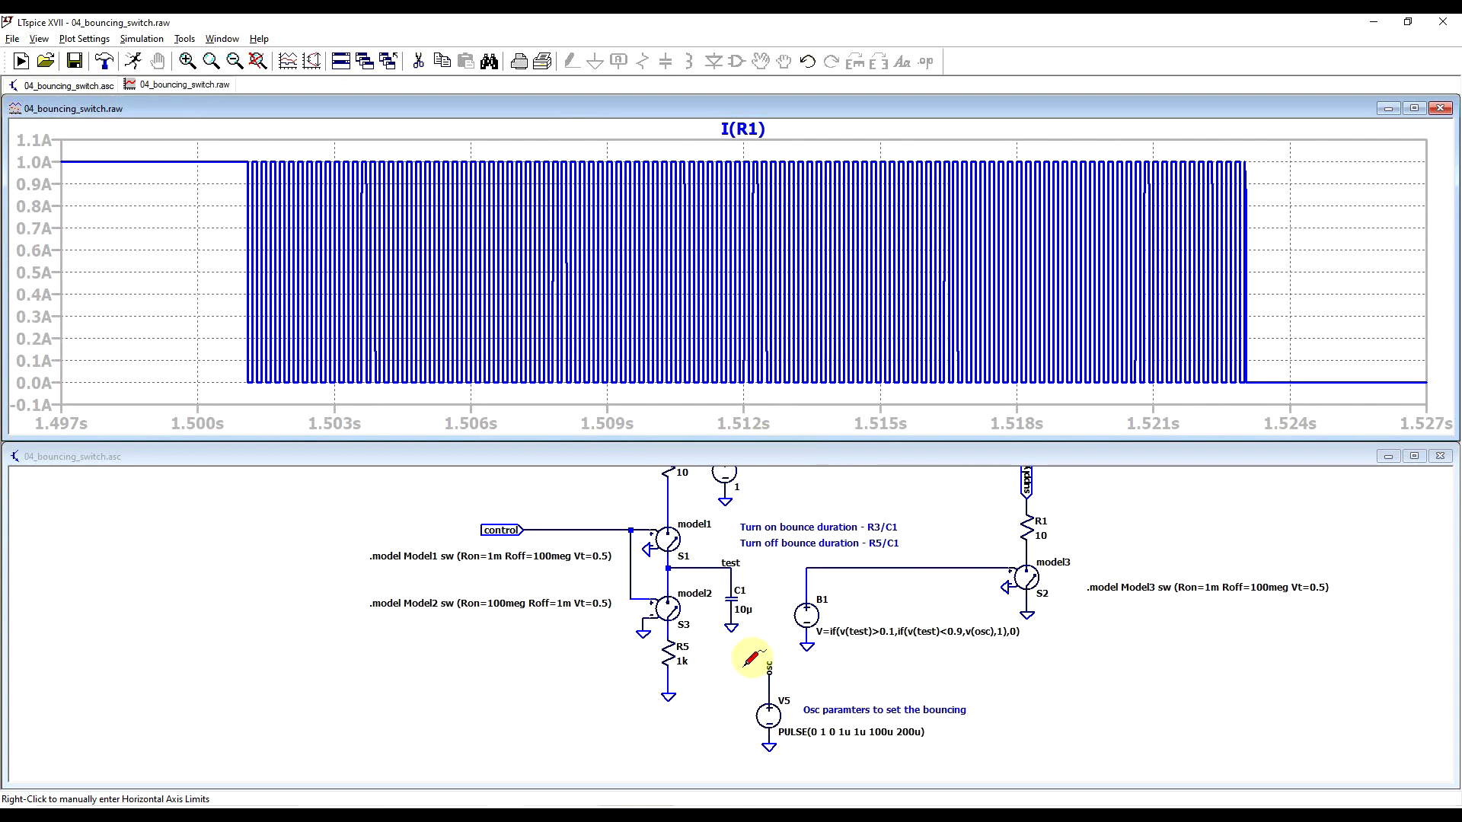
scroll(744, 689, down, 1)
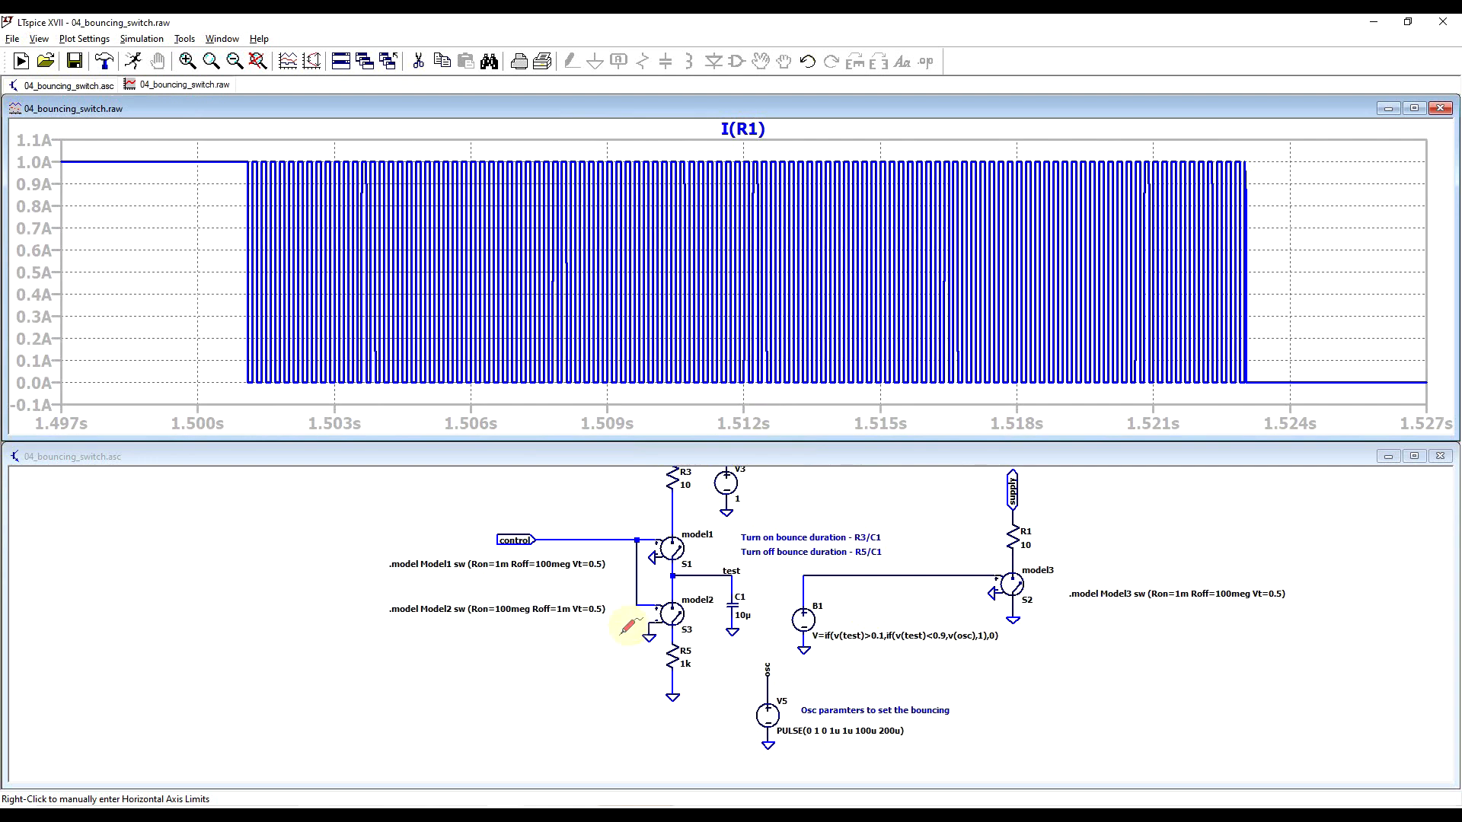
scroll(773, 644, down, 1)
scroll(793, 512, up, 2)
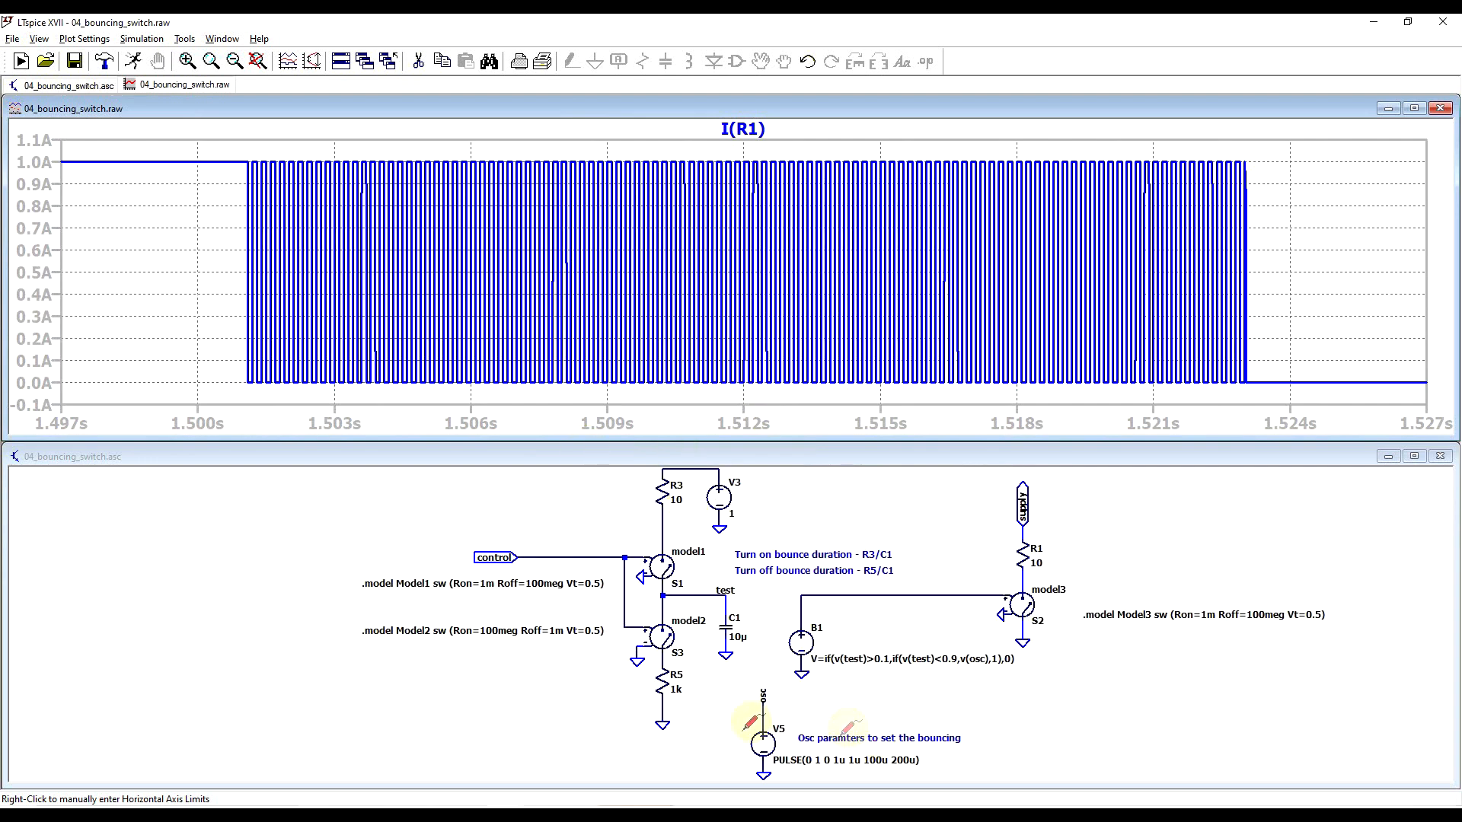